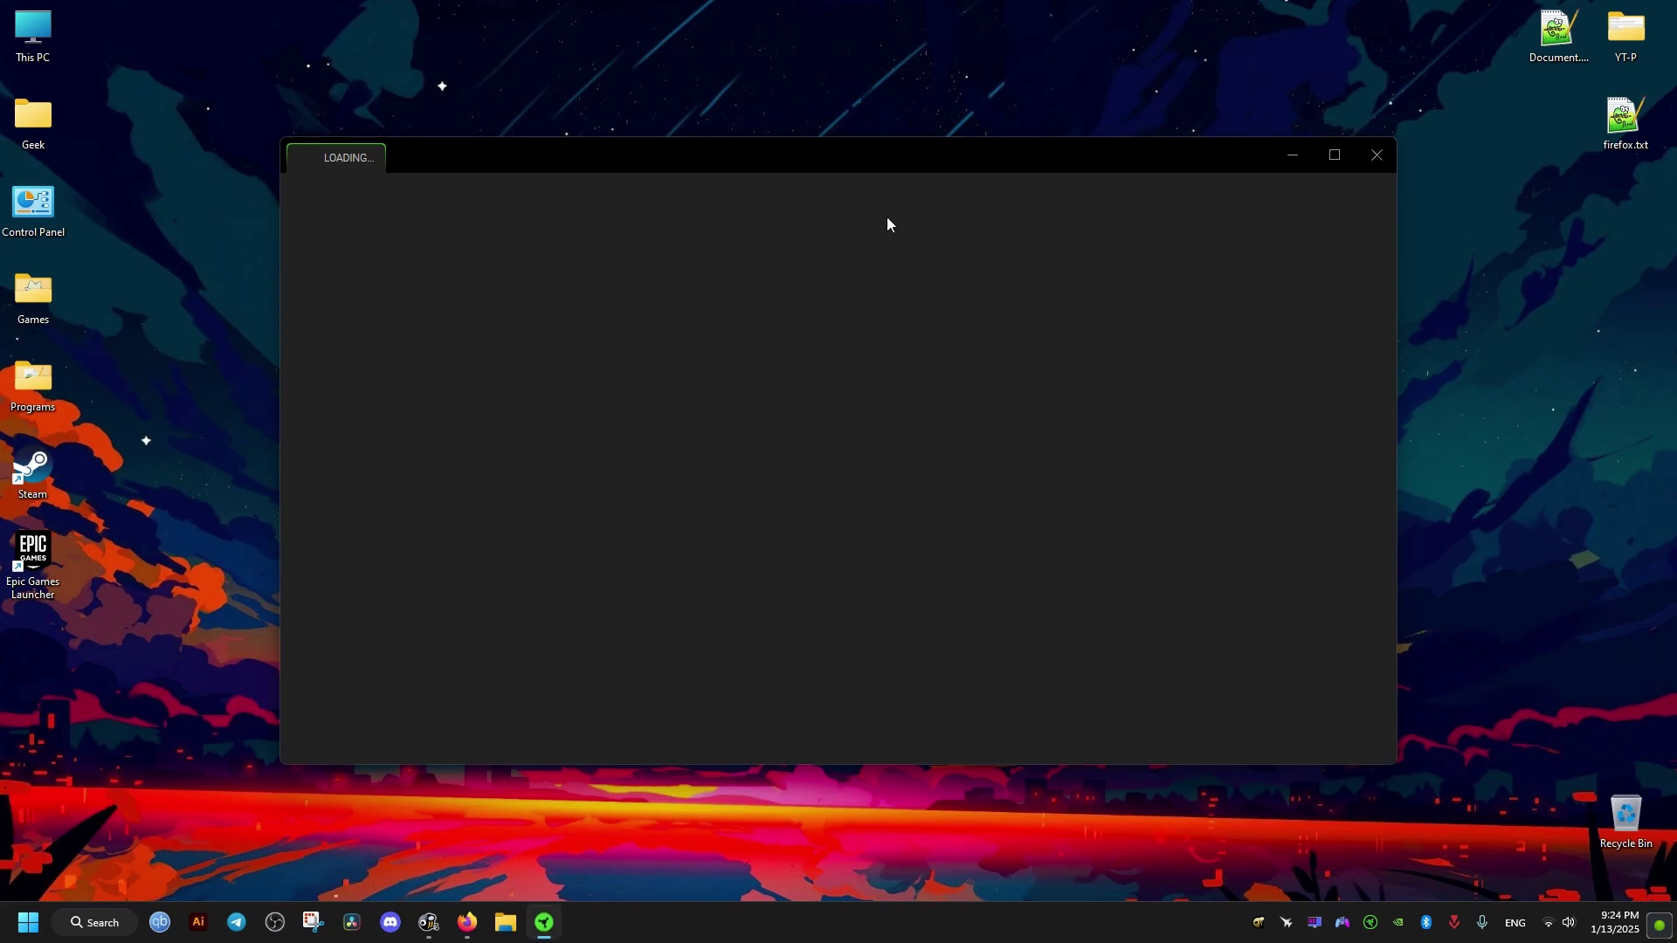
Close Razer Synapse and open Task Manager from the taskbar menu
double_click(906, 154)
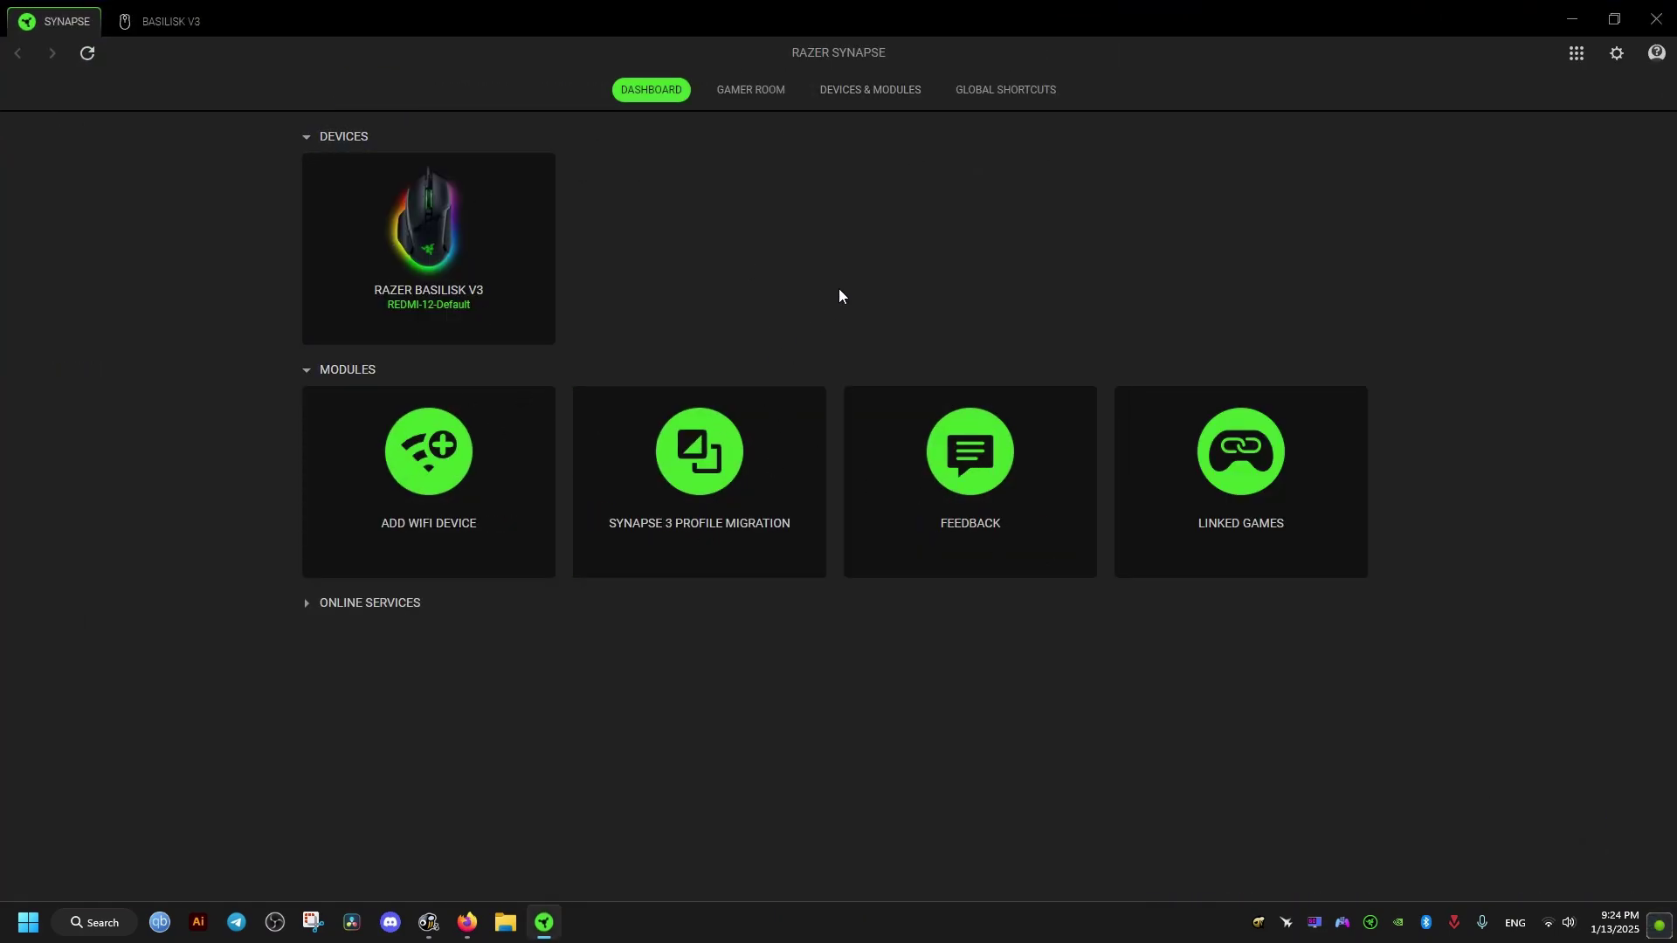
left_click(1657, 19)
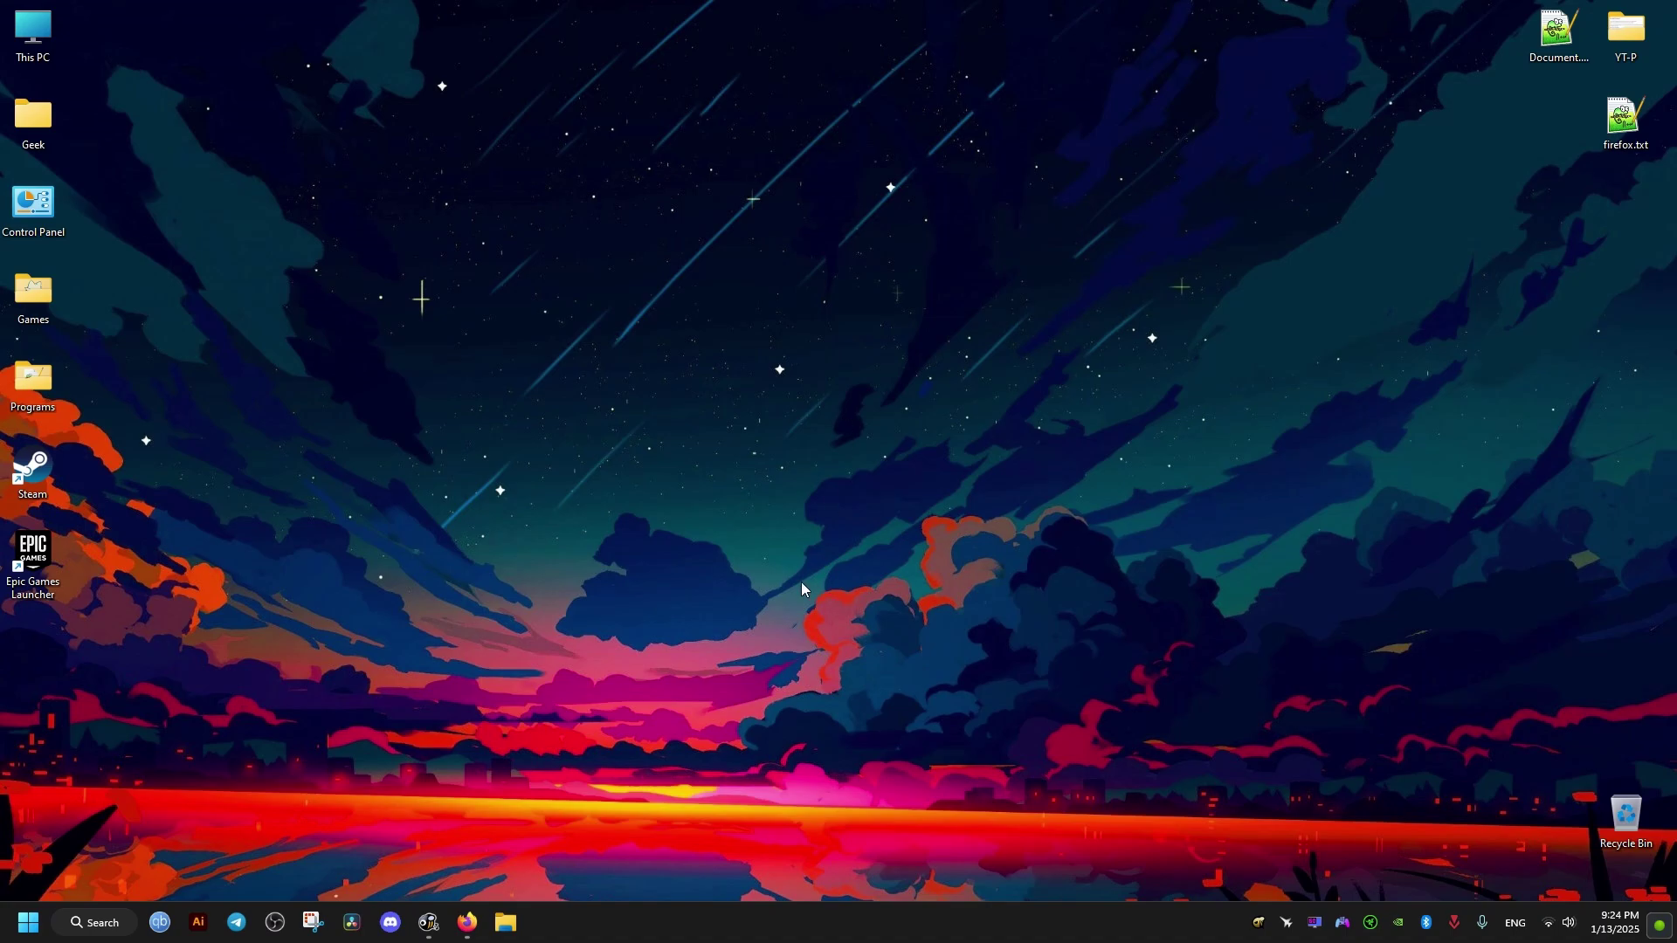
right_click(669, 923)
left_click(706, 858)
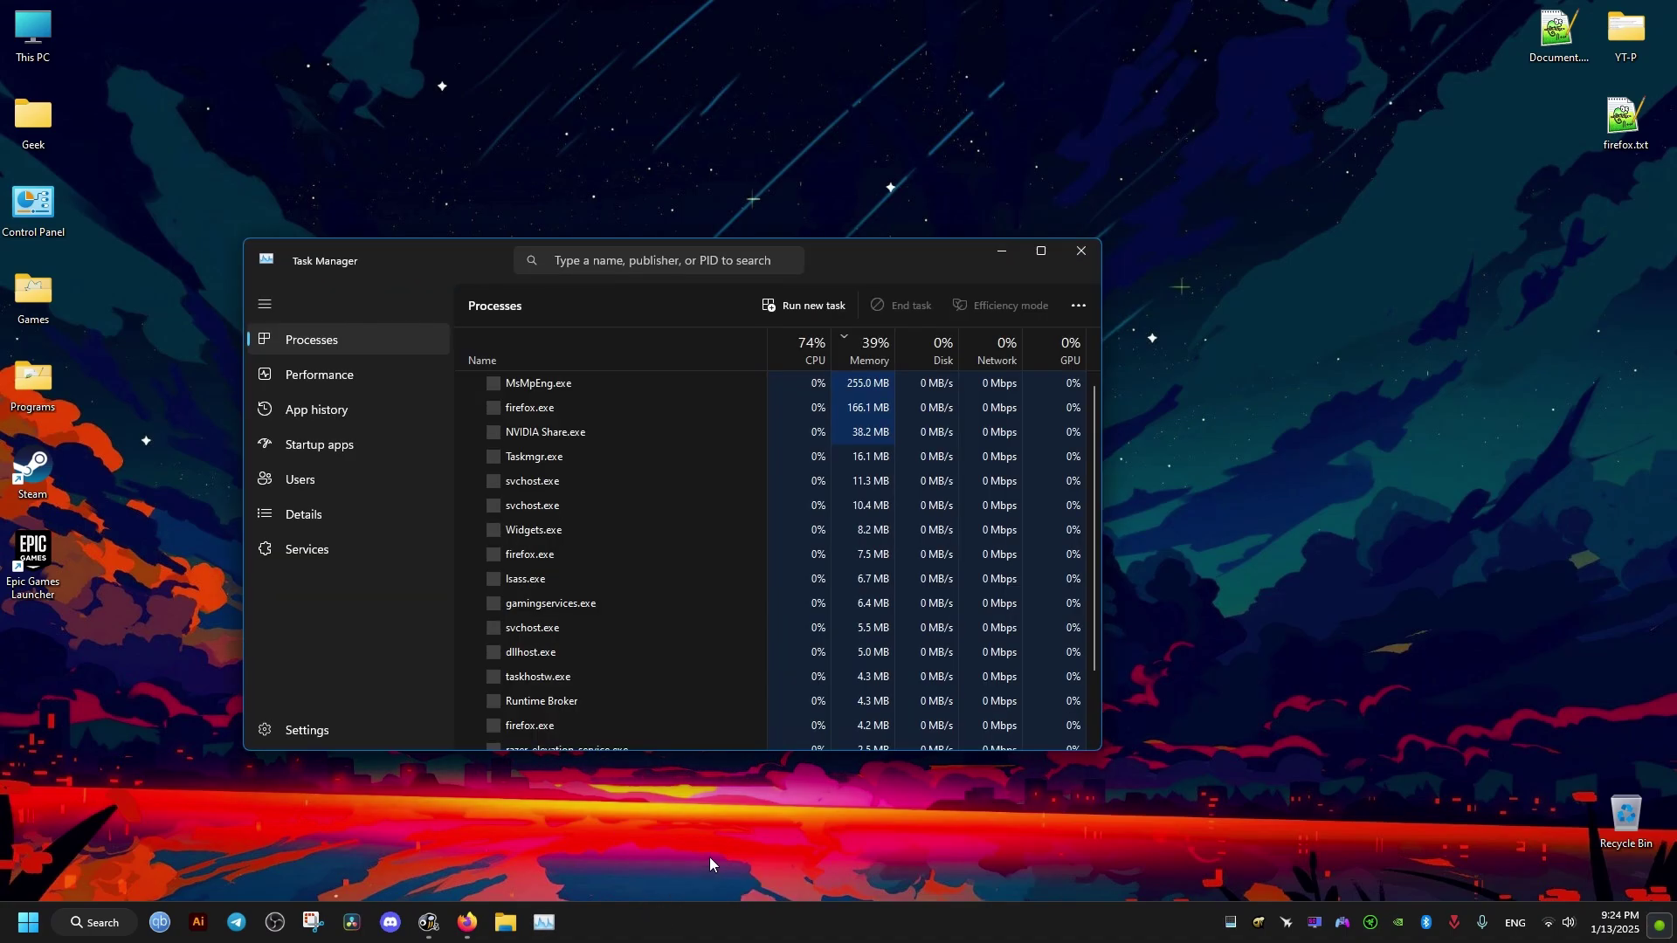
Sort processes by Network usage so RazerAppEngine (12) shows at the top
left_click(1011, 345)
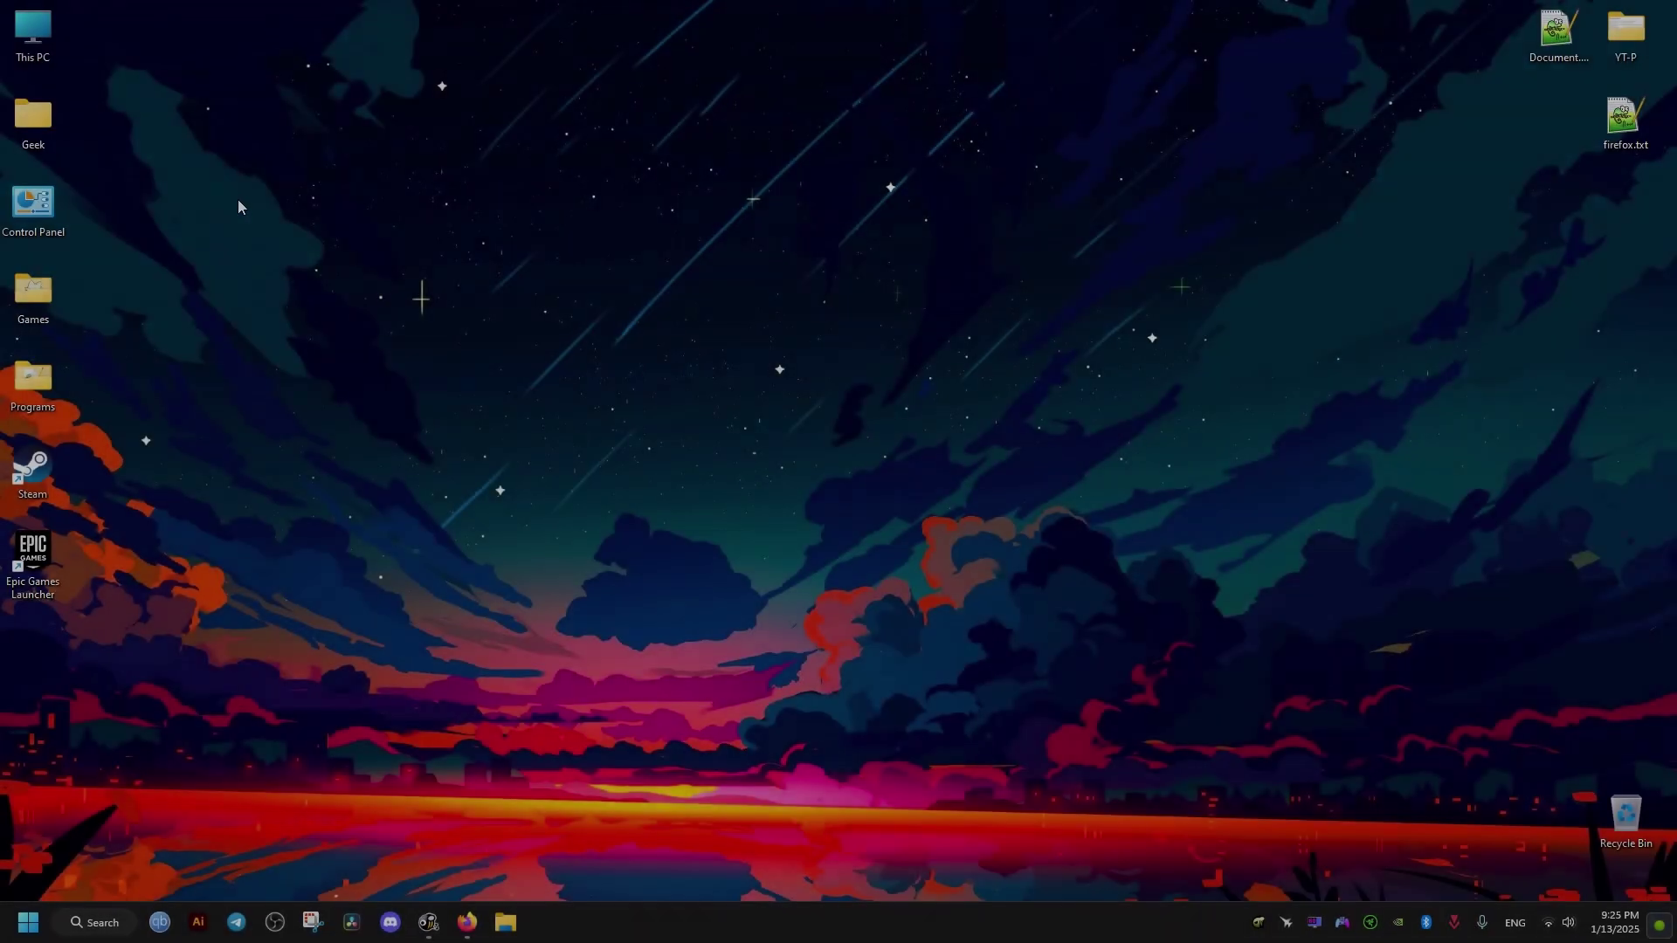
Navigate File Explorer to C:\Program Files\Razer\RazerAppEngine
double_click(49, 42)
double_click(605, 346)
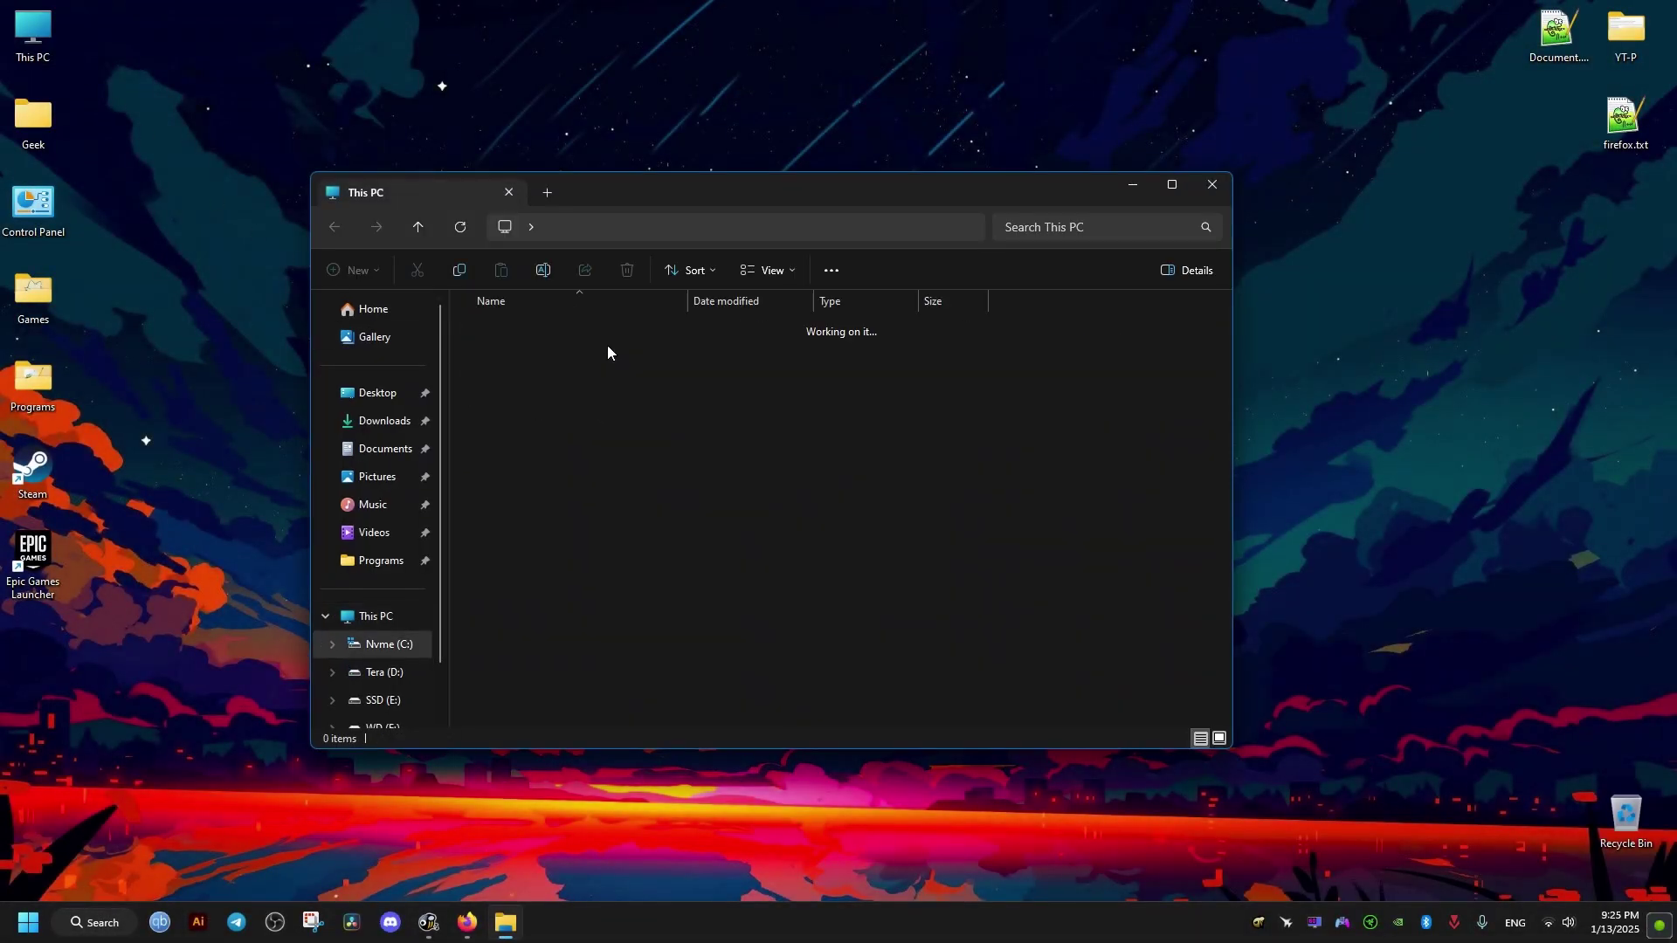
double_click(526, 430)
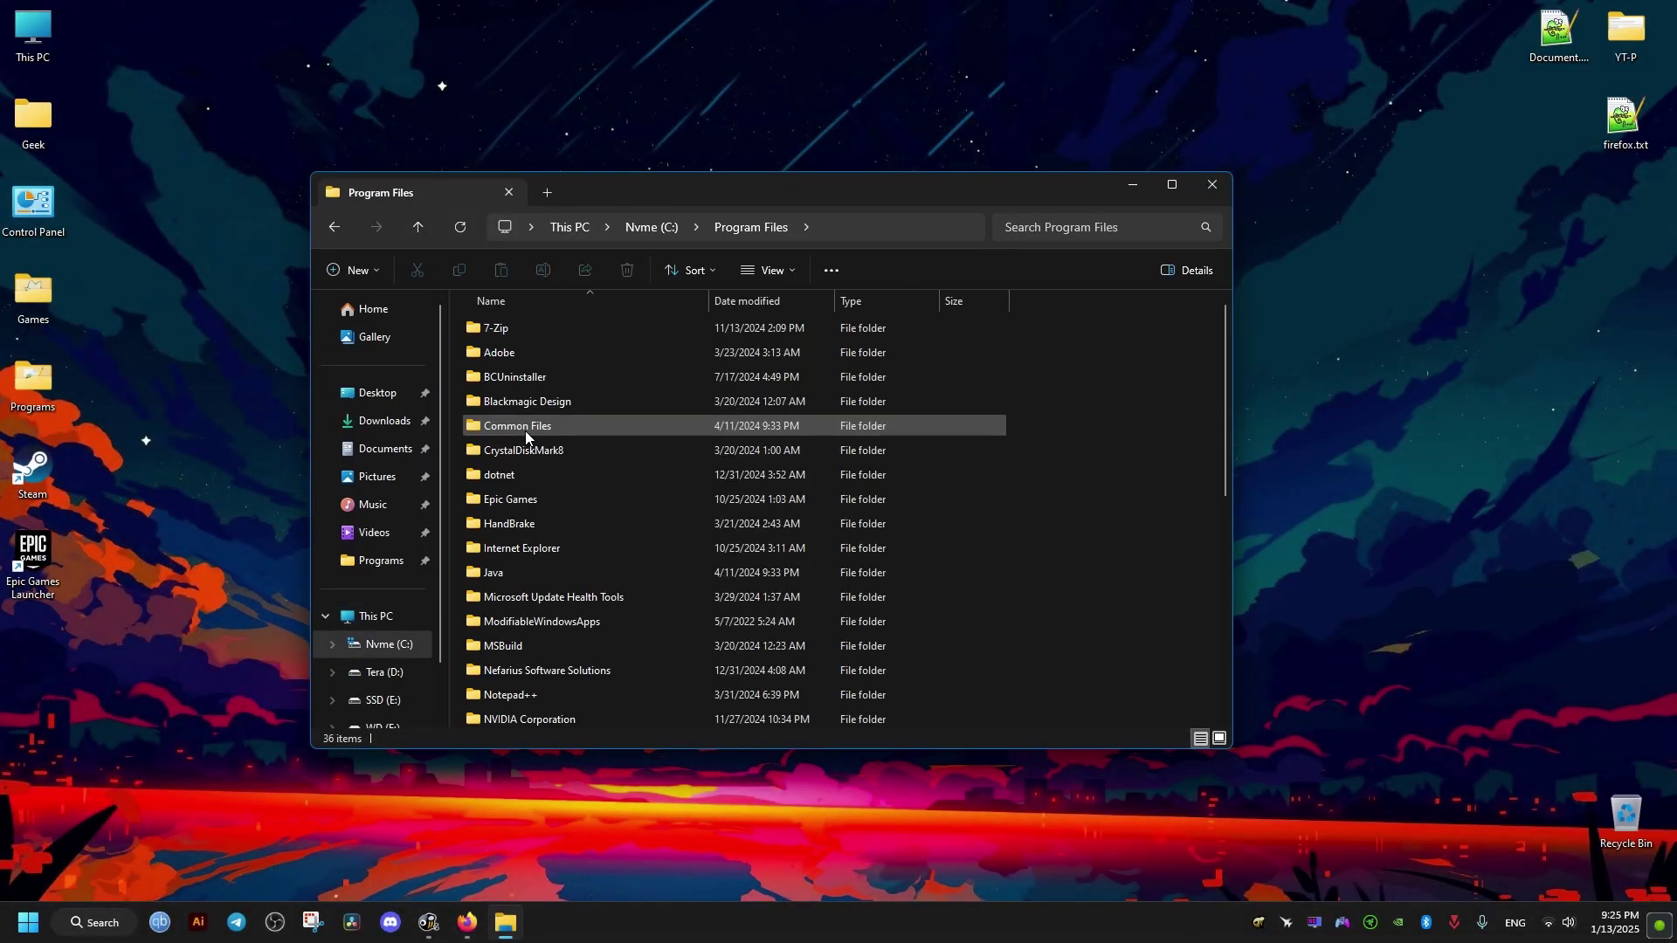
scroll(564, 449, "down", 6)
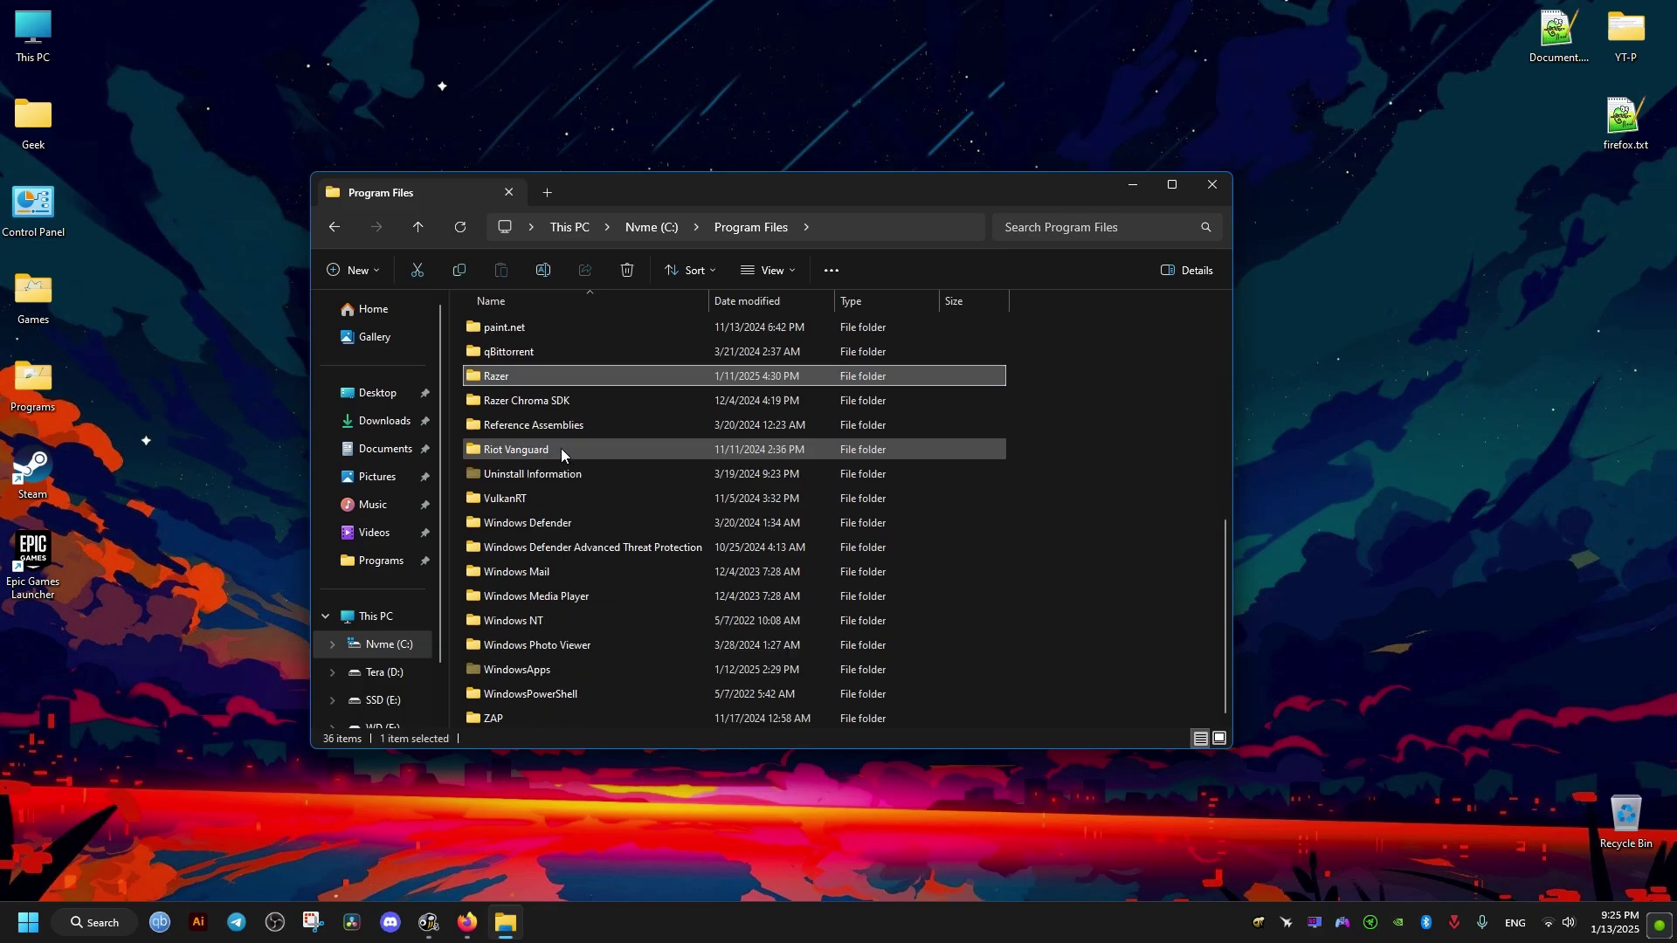
left_click(499, 377)
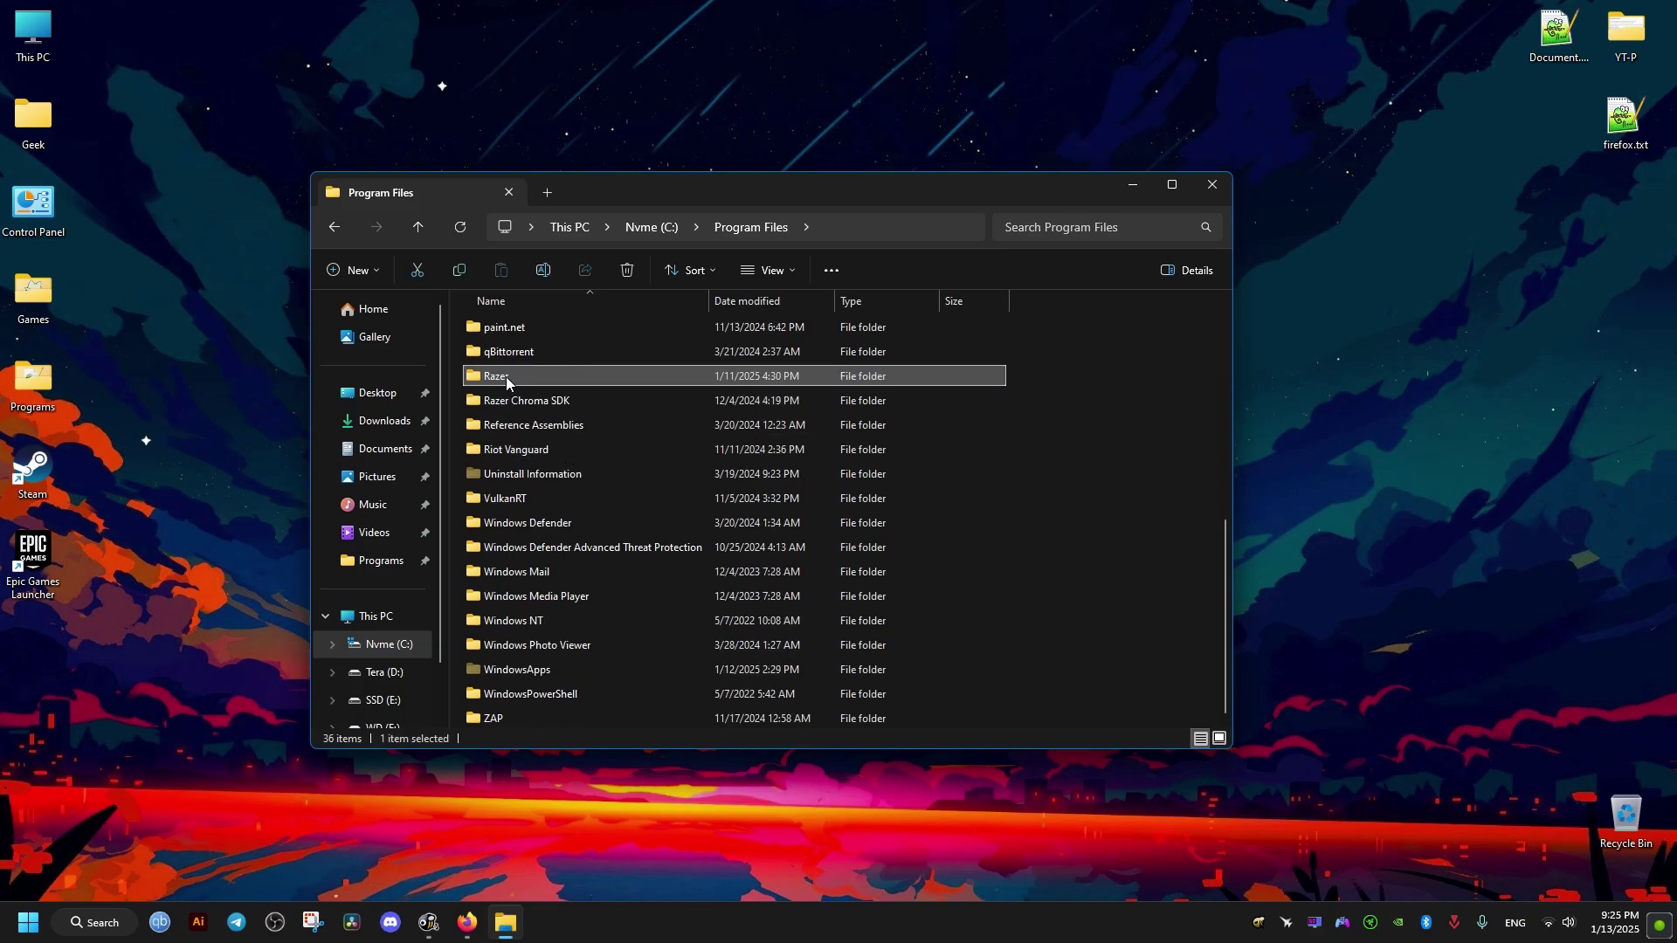
double_click(506, 378)
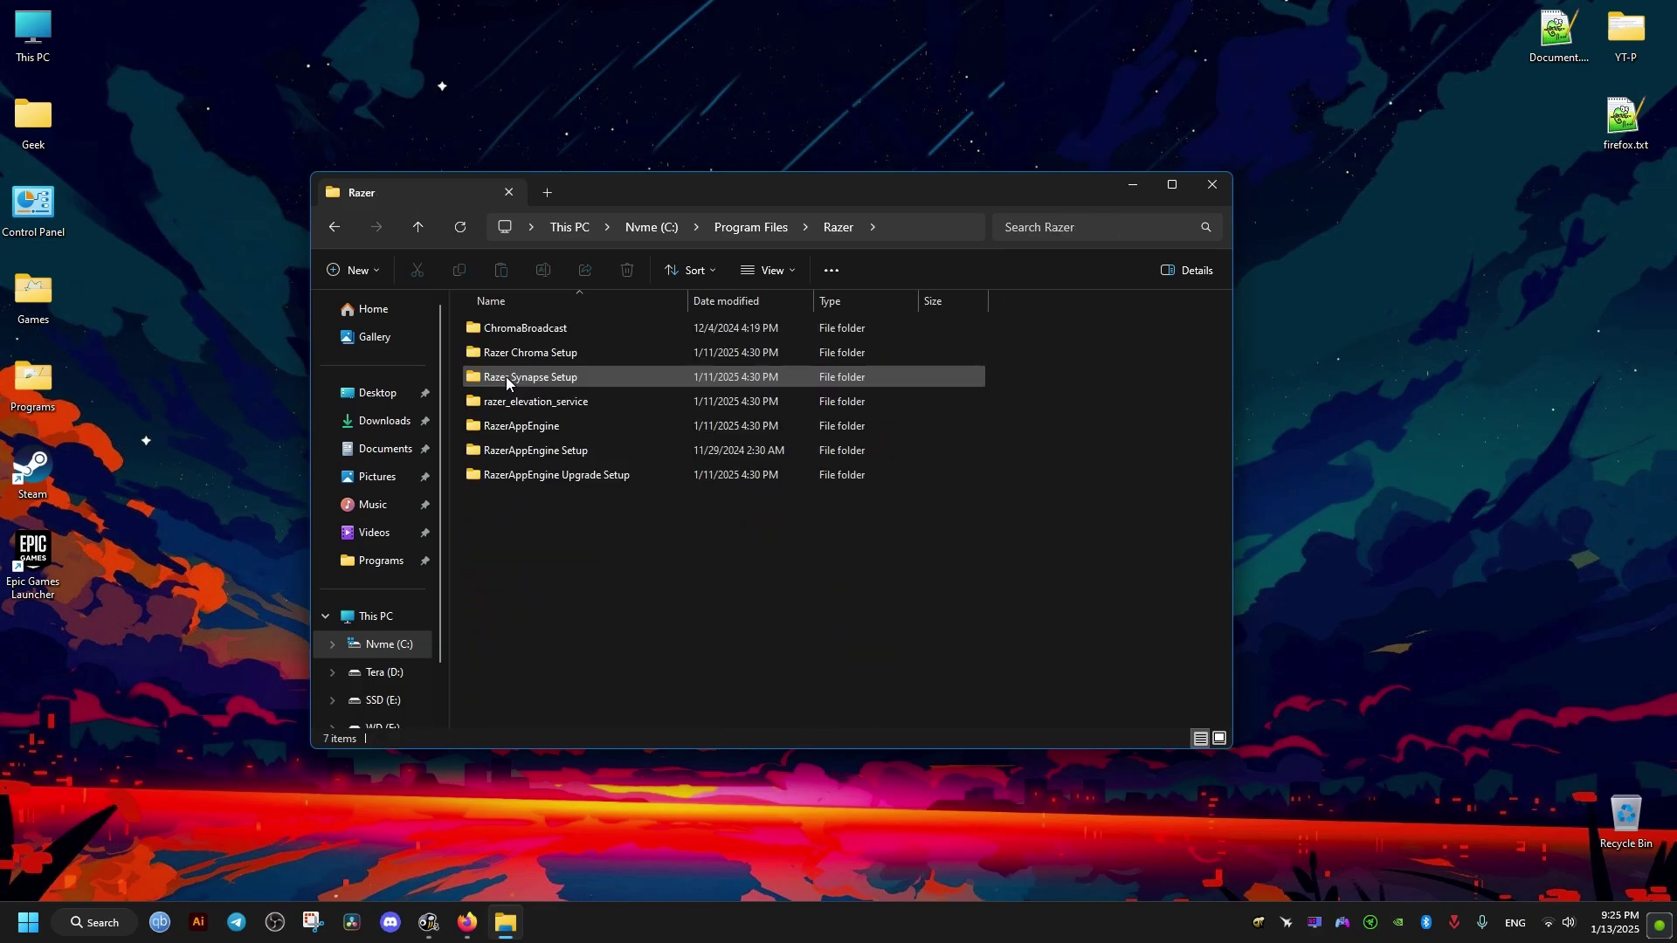
double_click(532, 428)
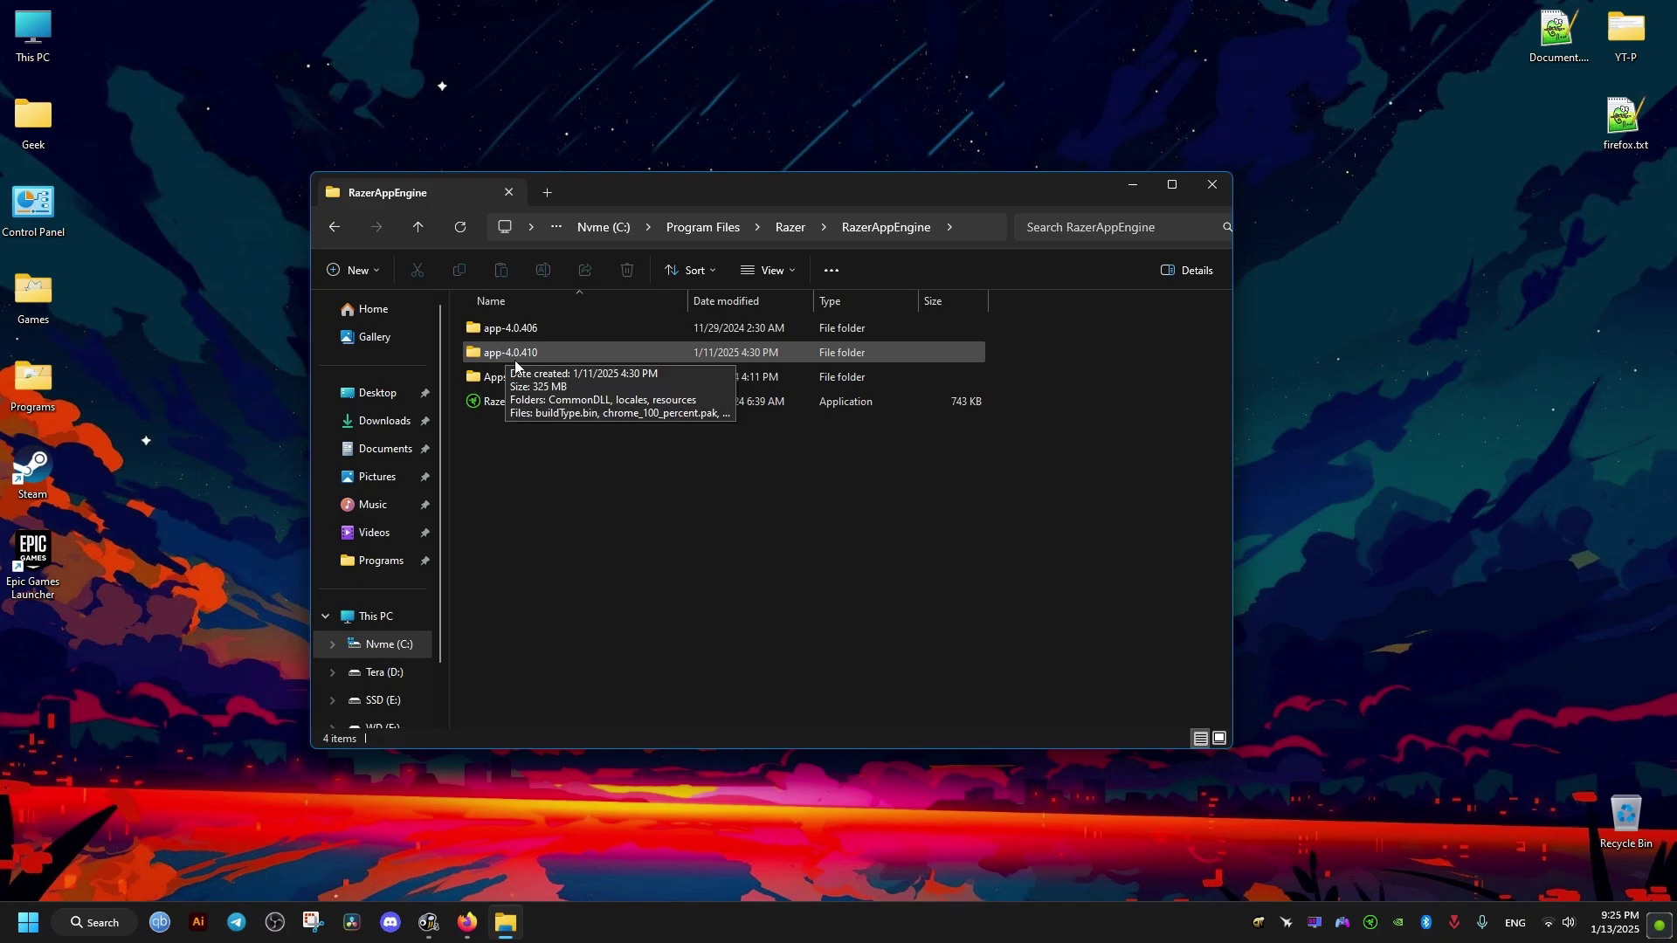
left_click(27, 924)
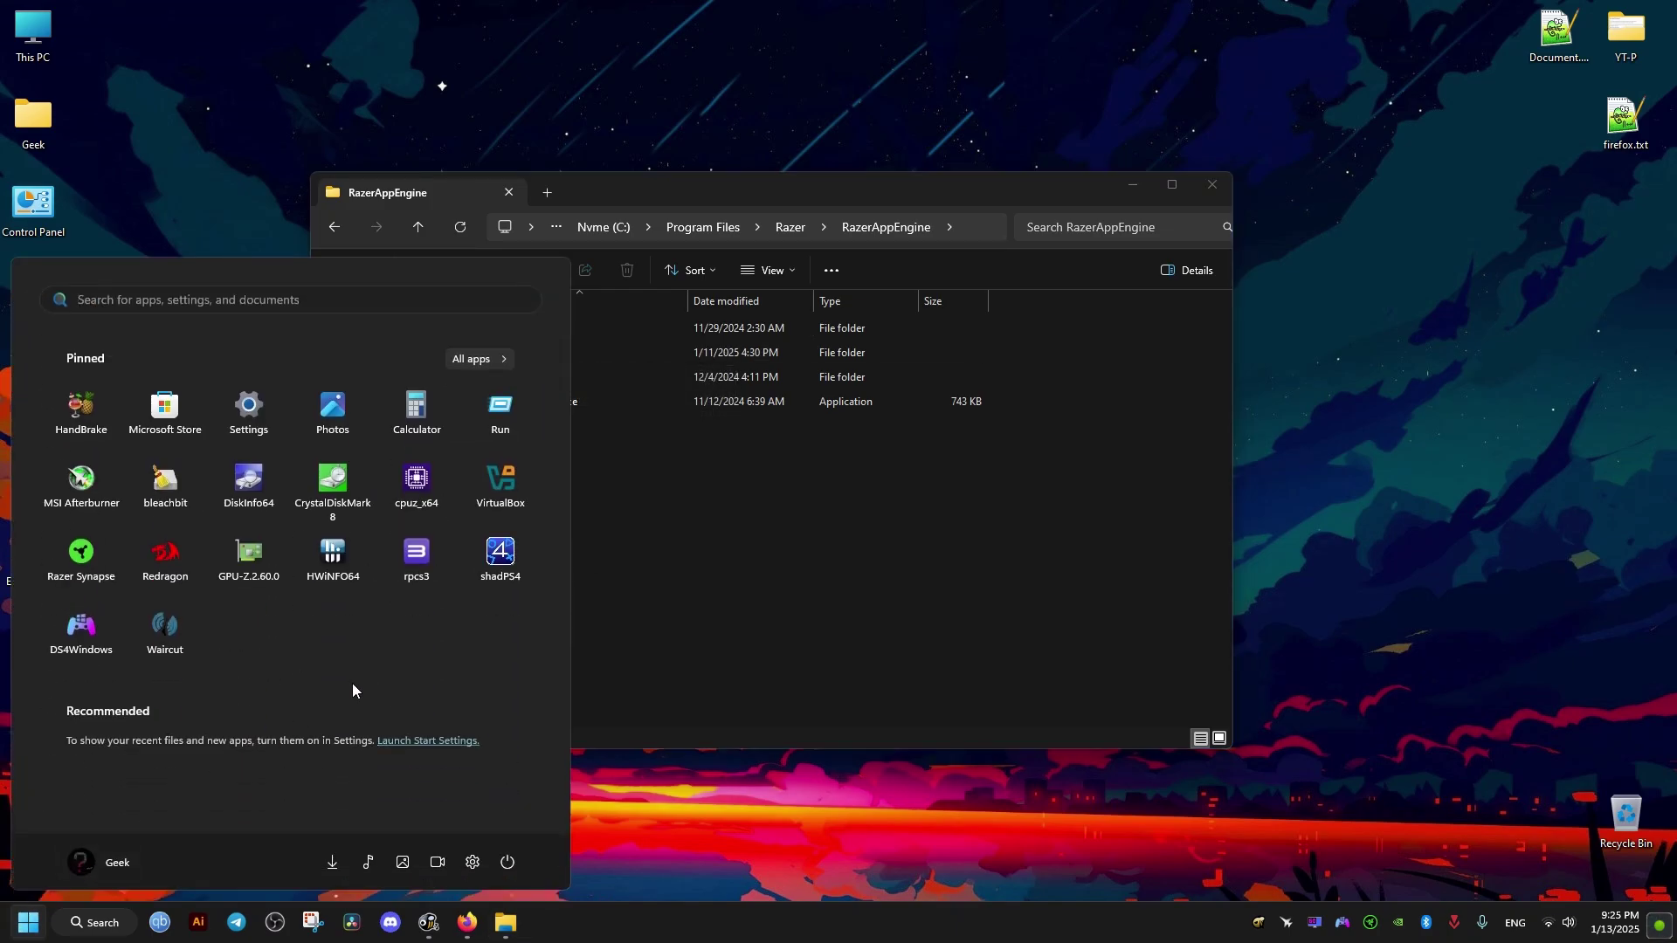
Search 'fire' and launch Windows Defender Firewall with Advanced Security, showing Inbound Rules
type("fire")
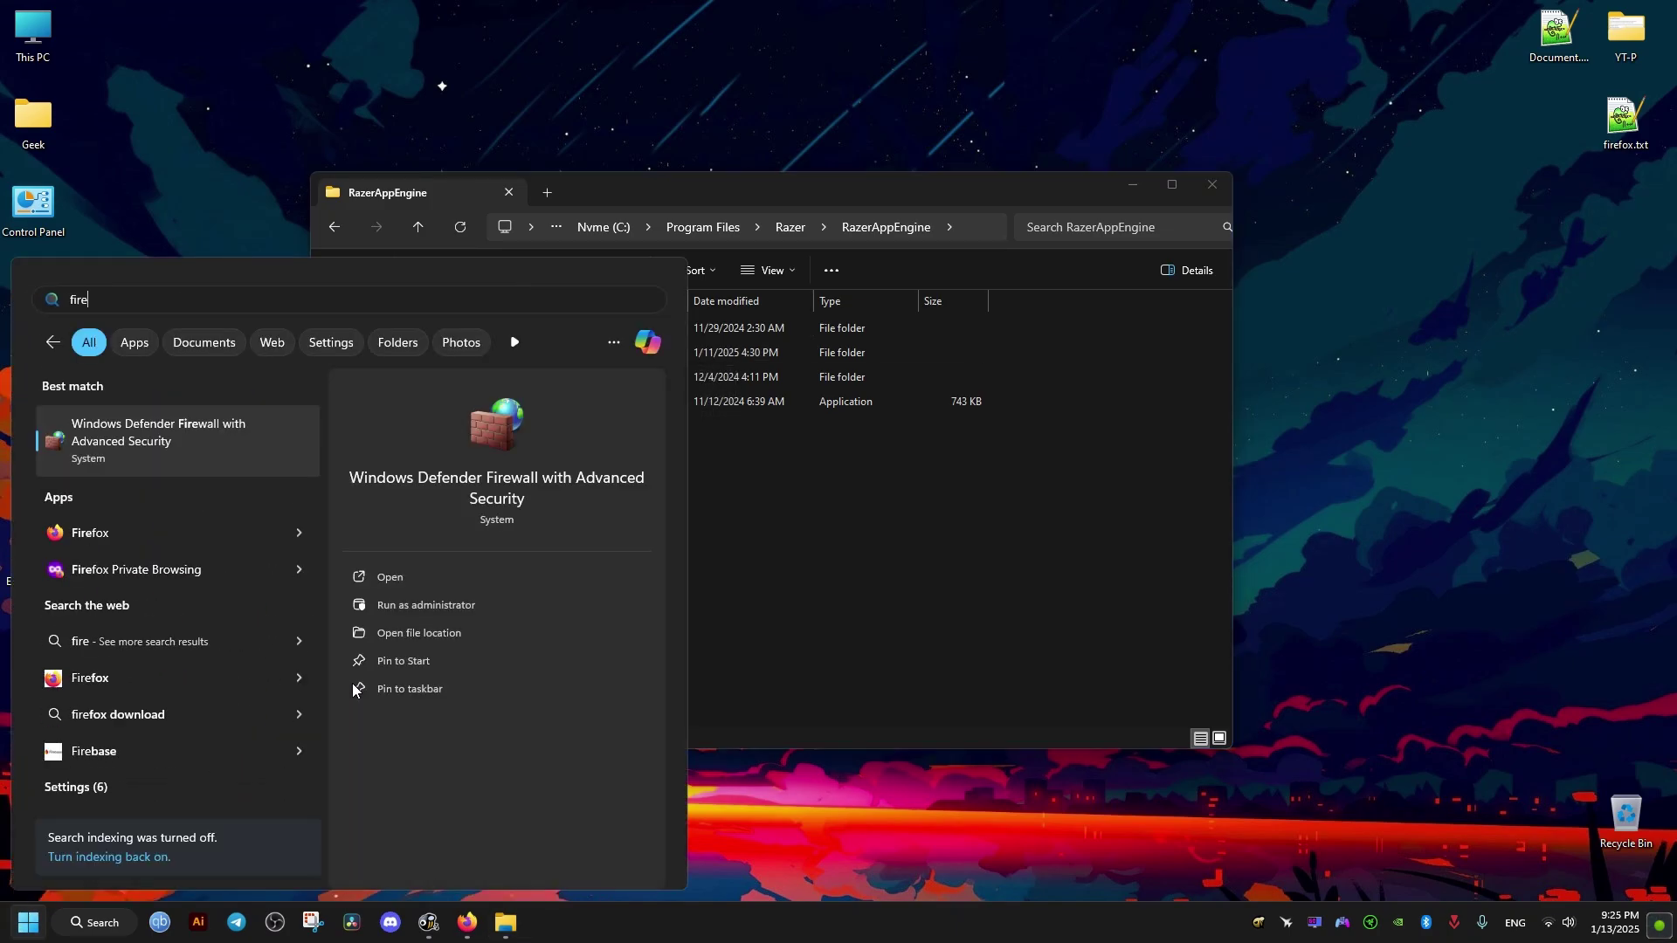
left_click(149, 442)
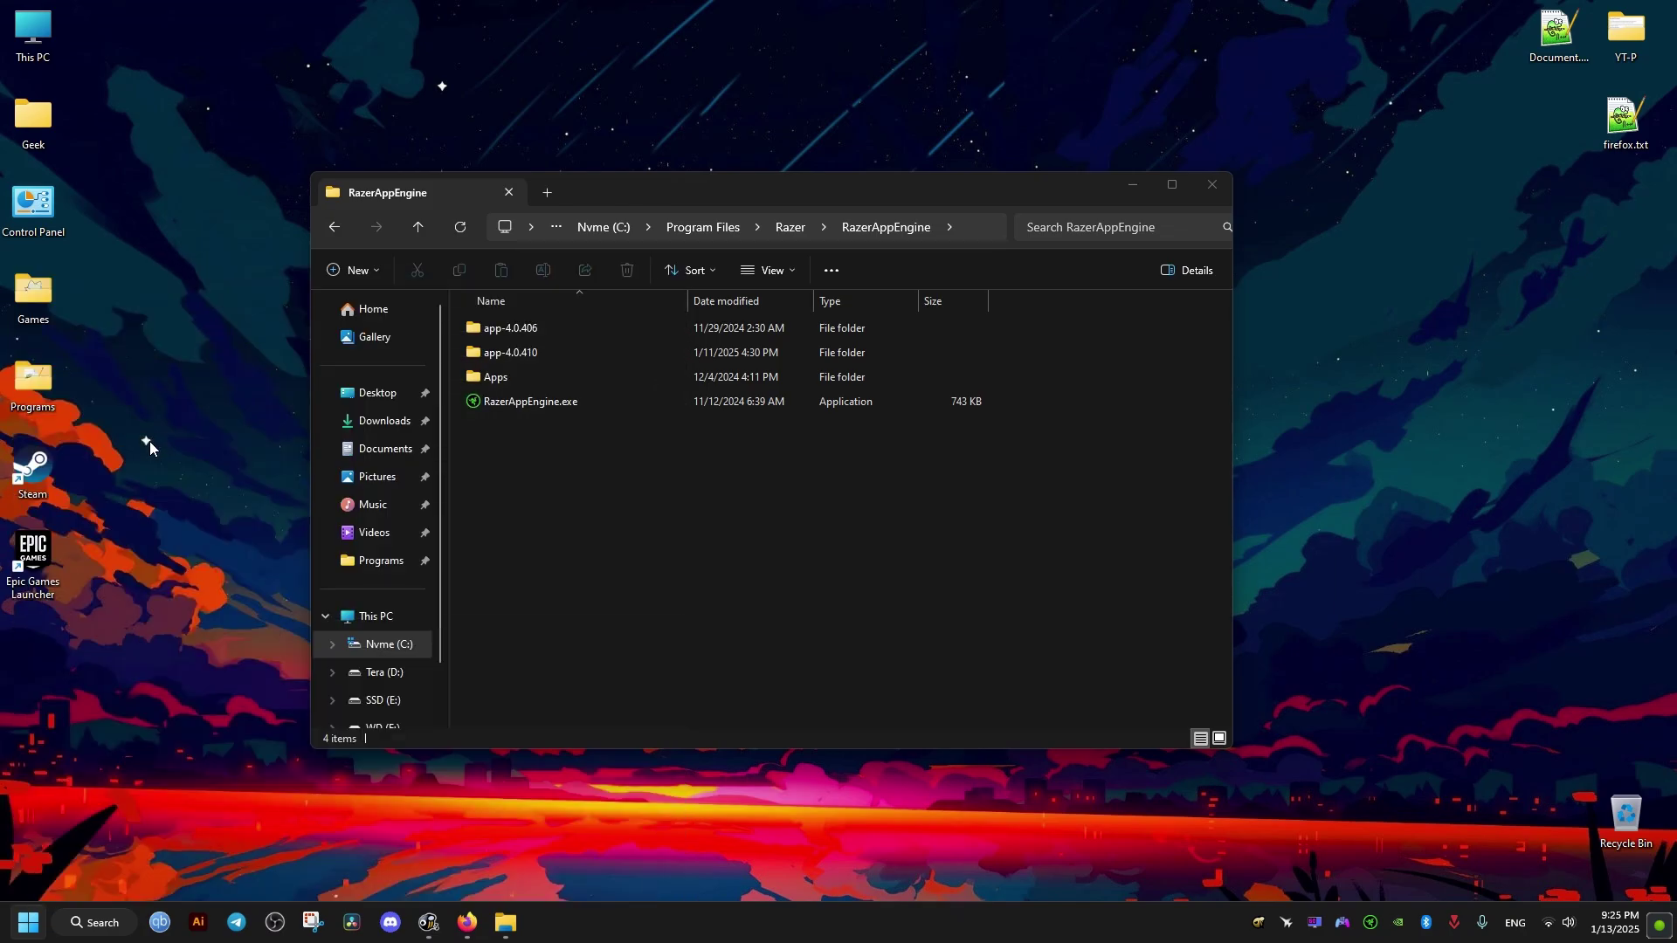
left_click(102, 116)
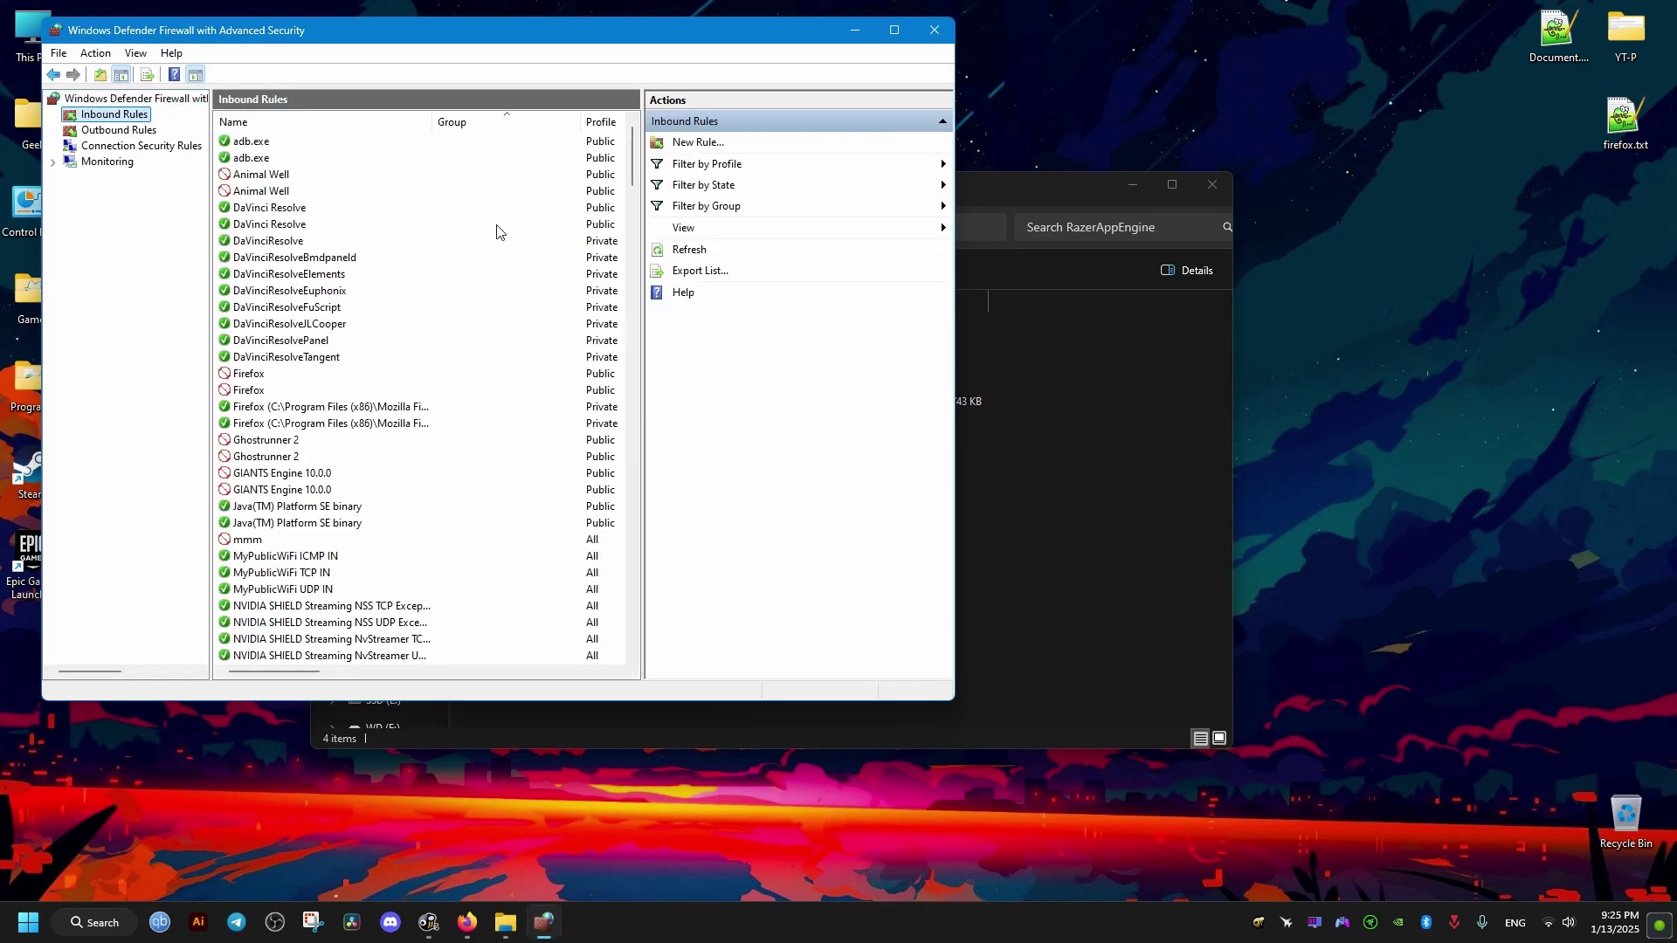
Begin a new Program-type inbound rule and browse for its executable
left_click(692, 146)
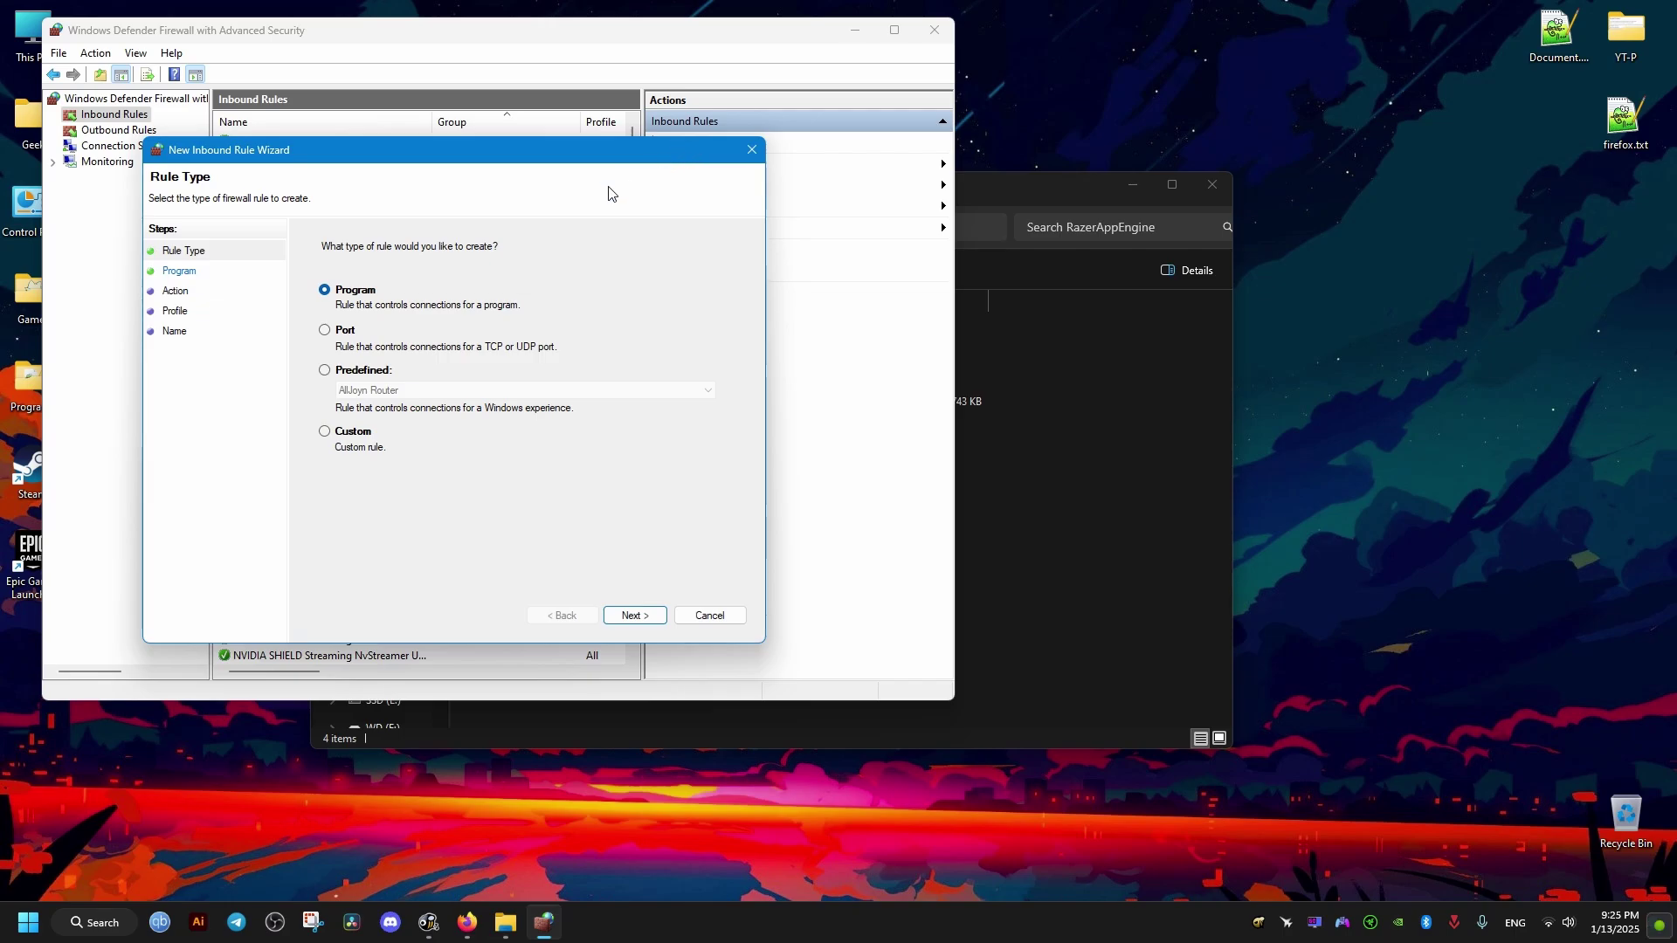
left_click(635, 616)
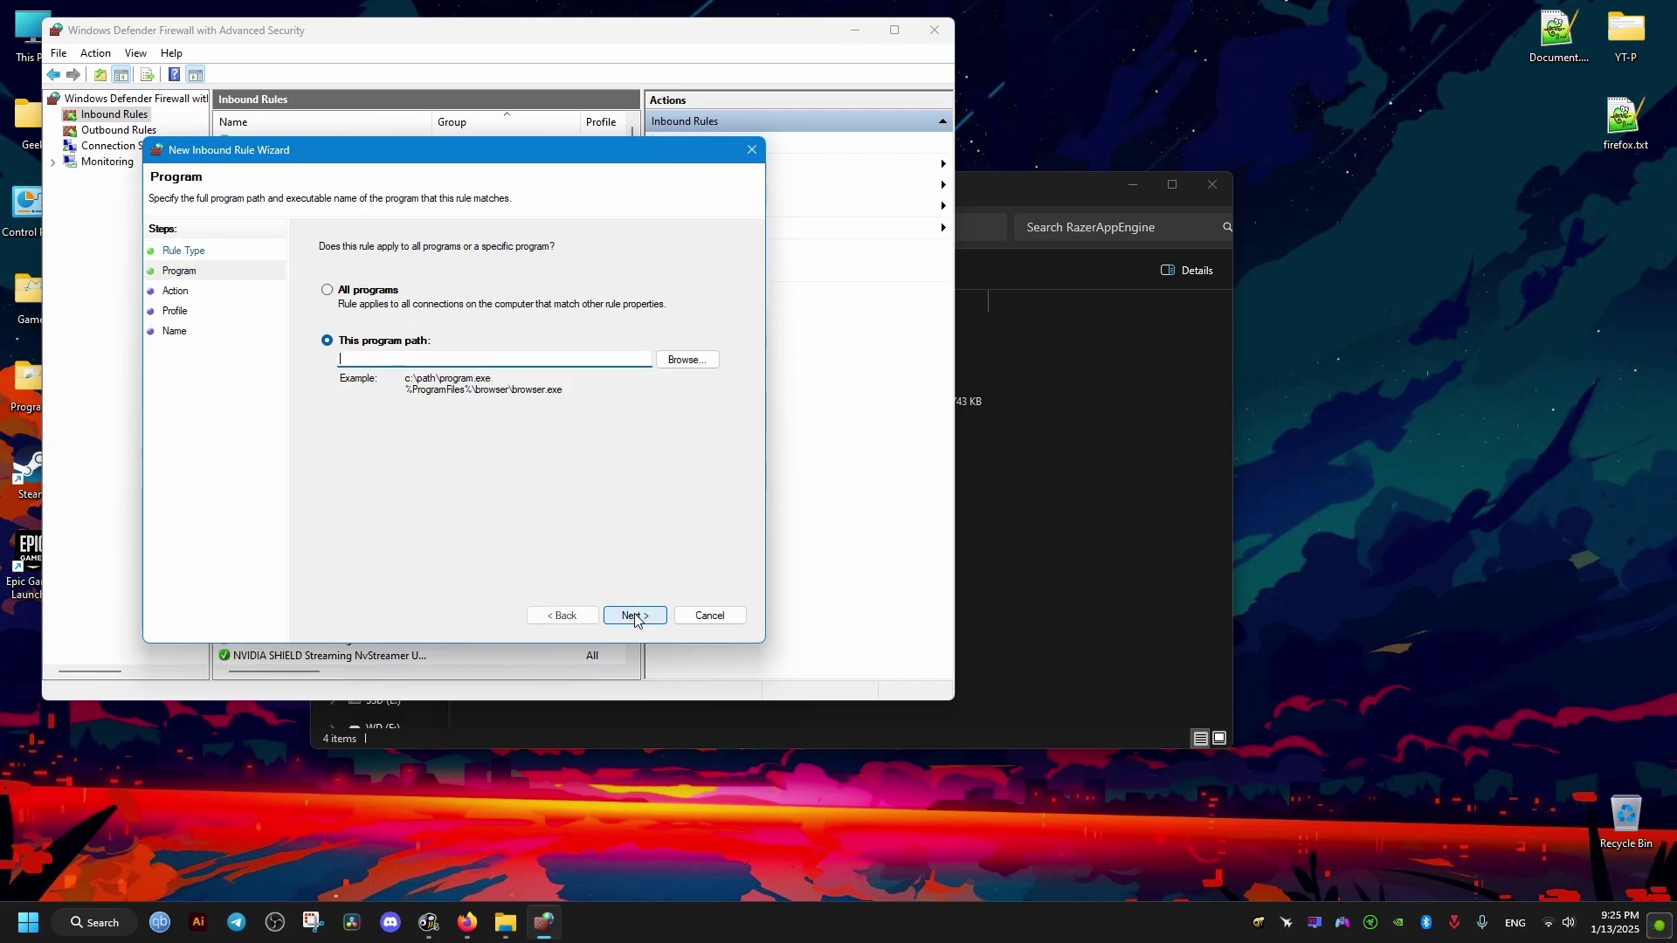
left_click(687, 360)
scroll(230, 402, "down", 3)
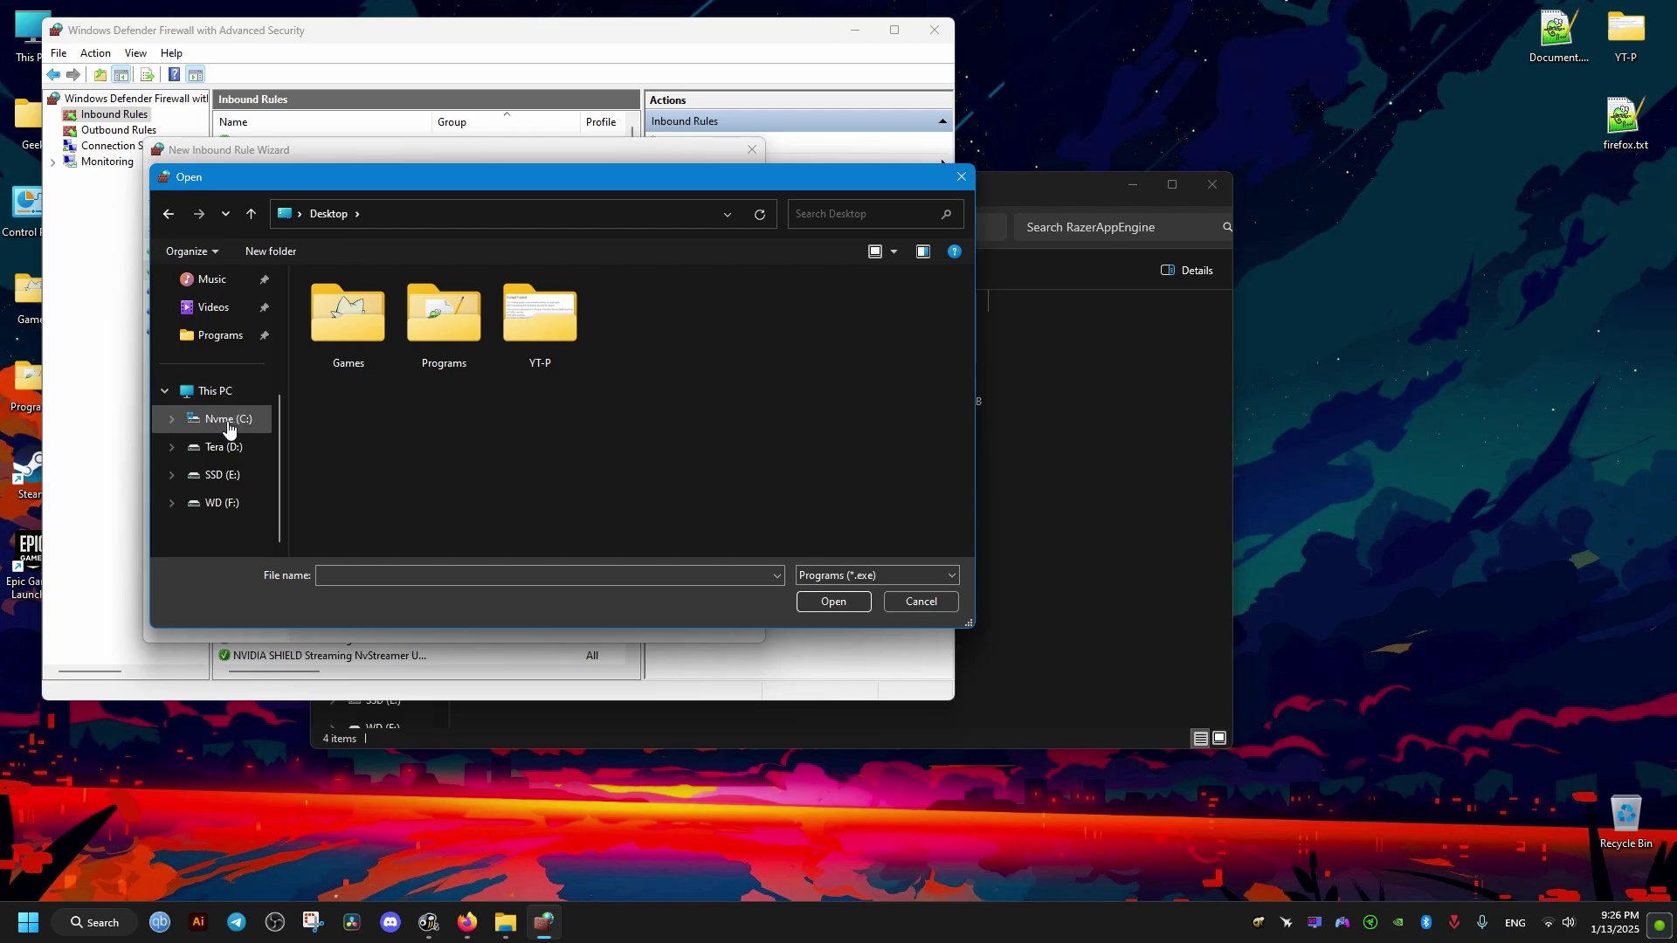
Set the rule's program to C:\Program Files\Razer\RazerAppEngine\RazerAppEngine.exe
left_click(216, 391)
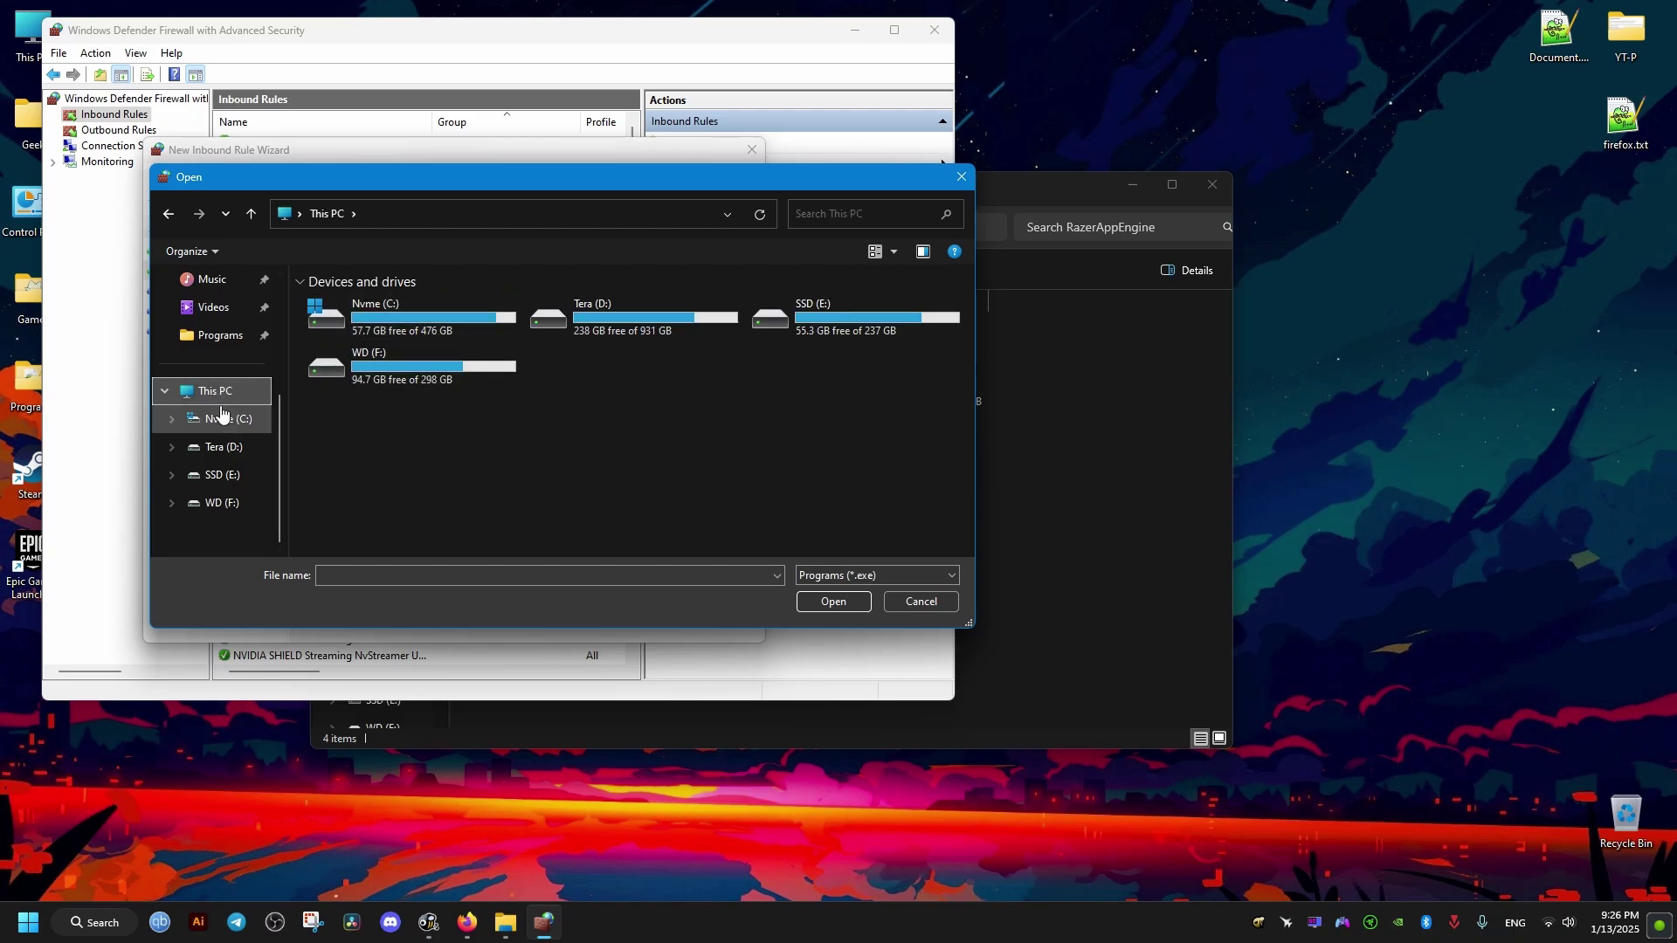
double_click(410, 320)
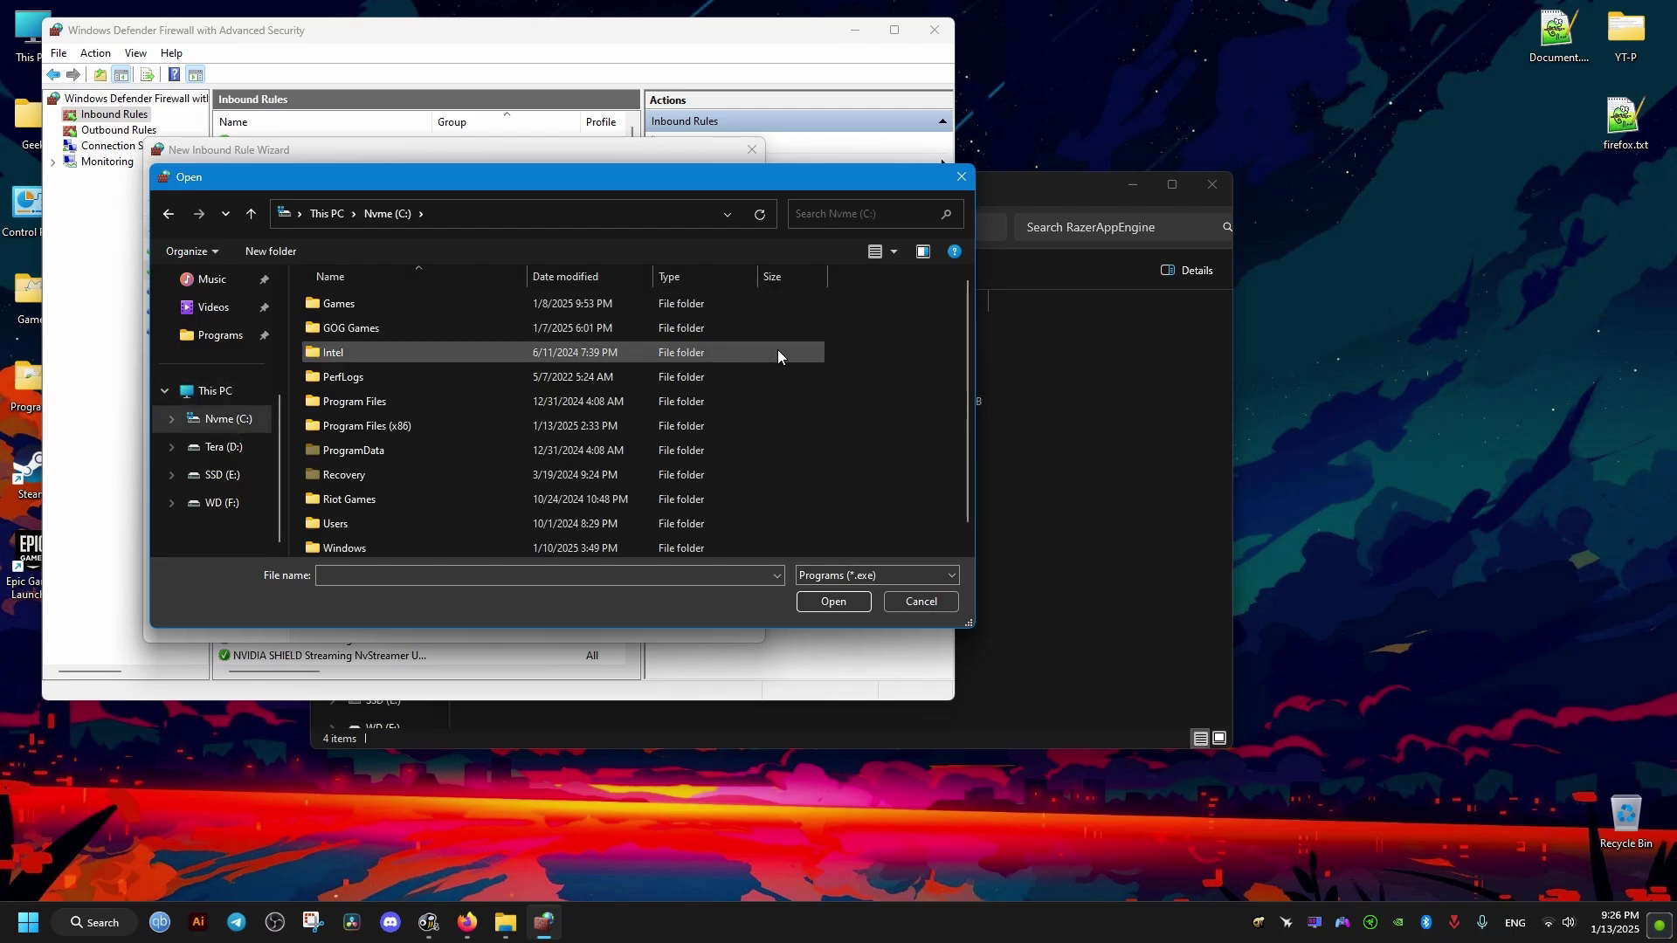
scroll(972, 330, "down", 1)
double_click(367, 376)
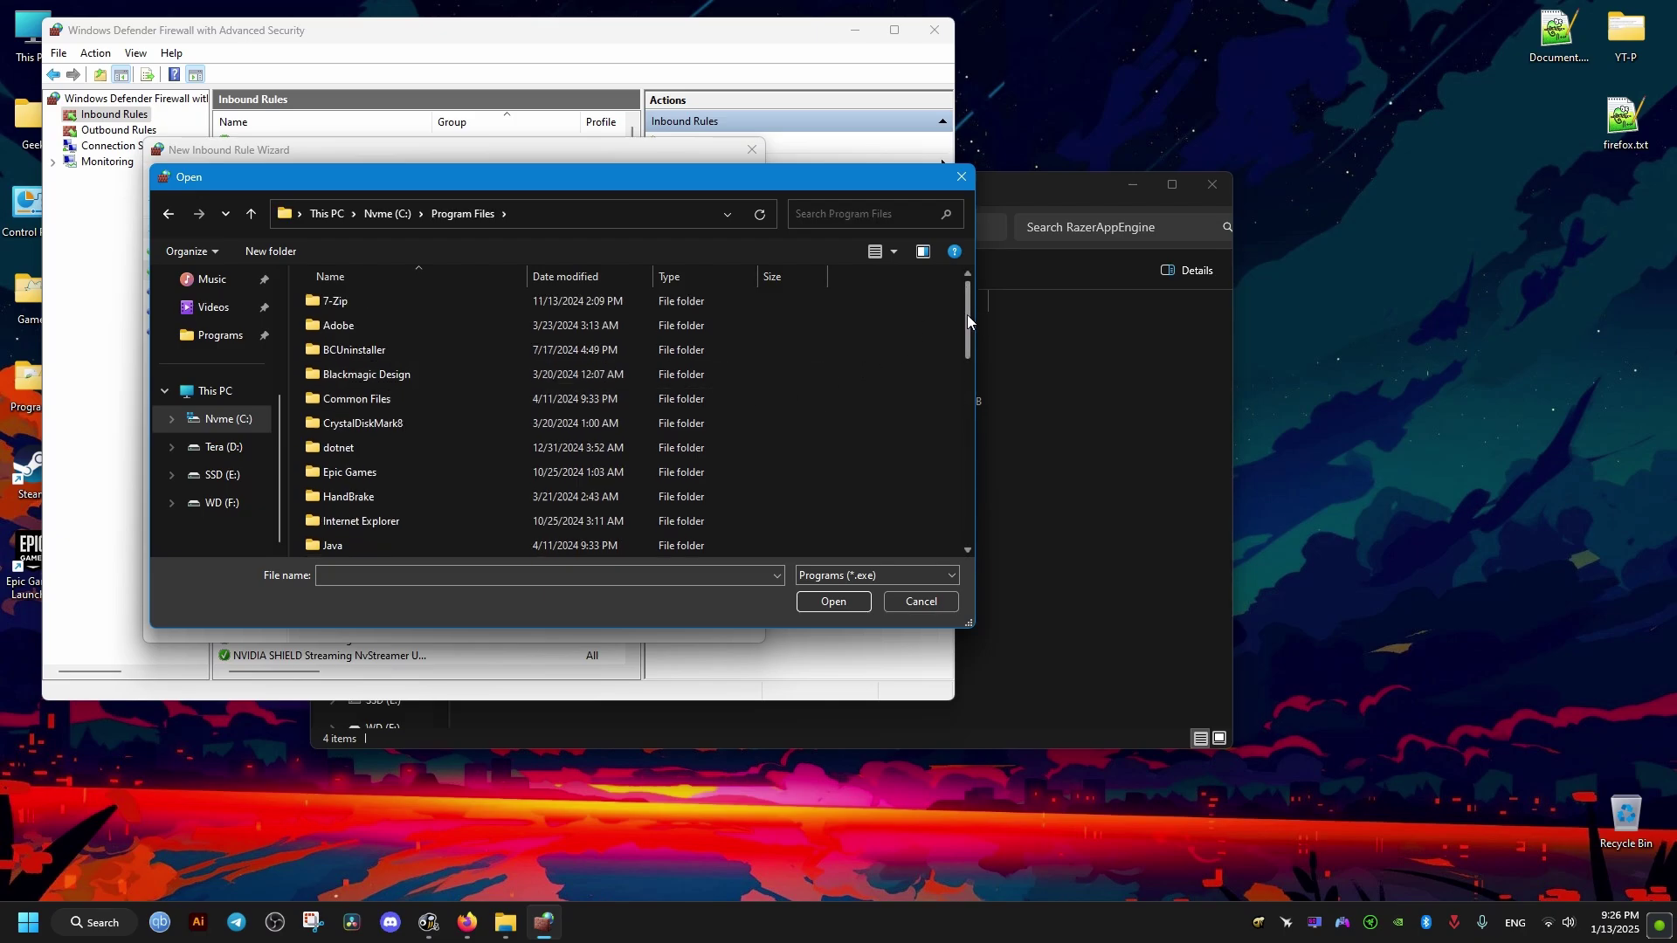
left_click_drag(967, 316, 971, 411)
double_click(337, 492)
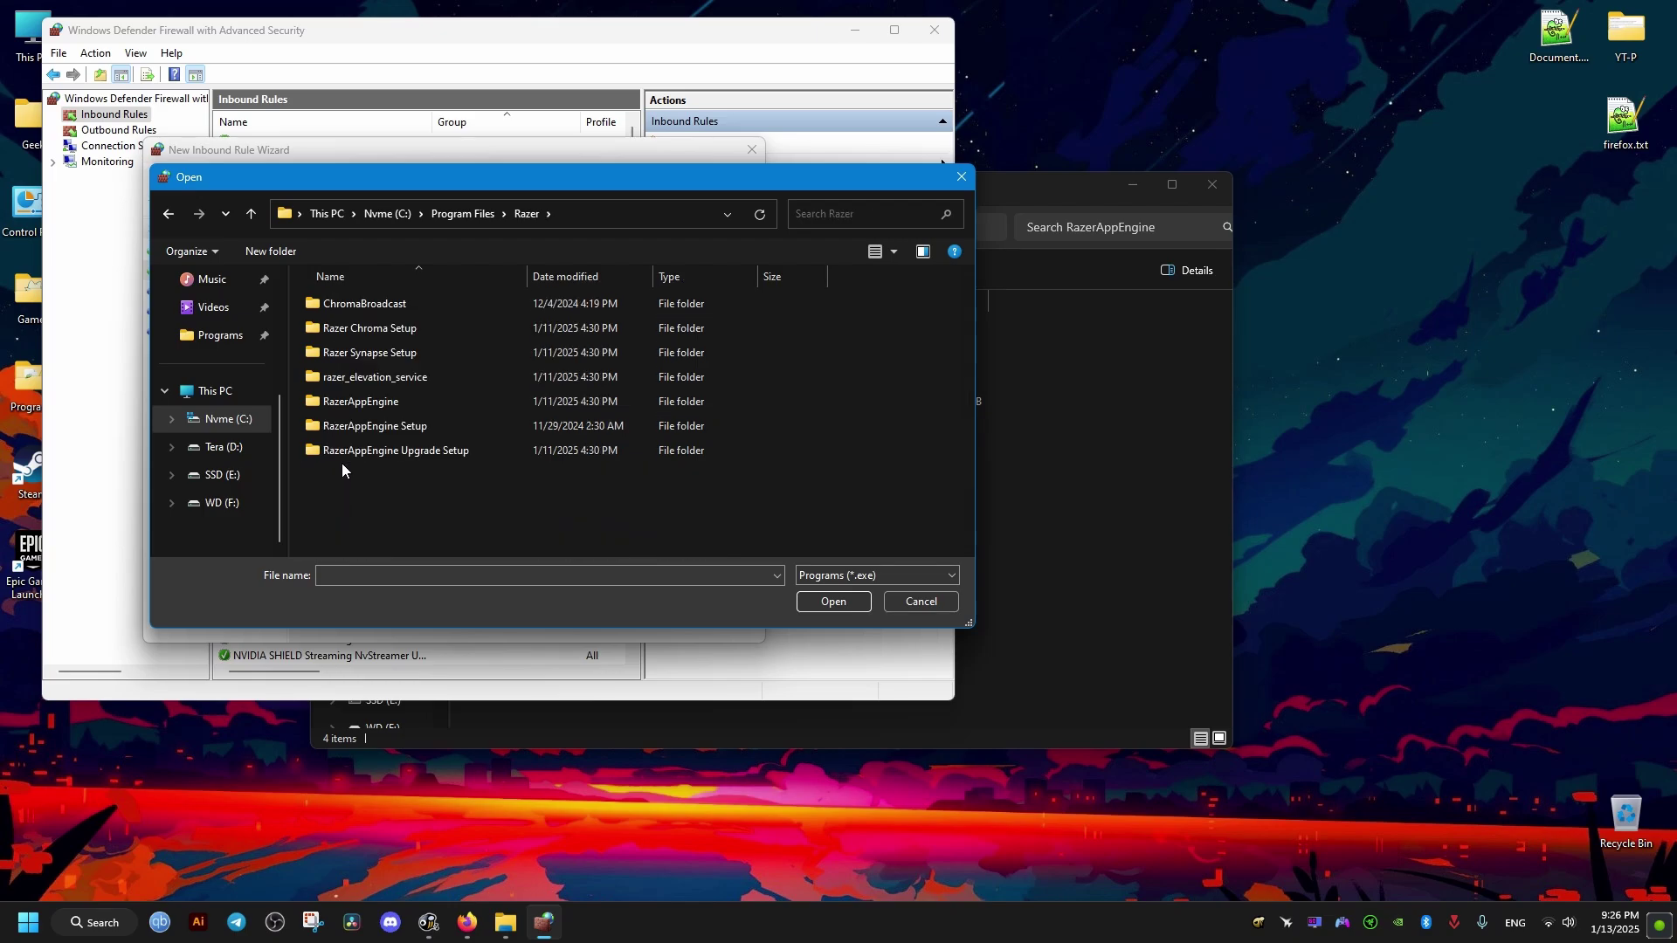
double_click(367, 401)
left_click(346, 379)
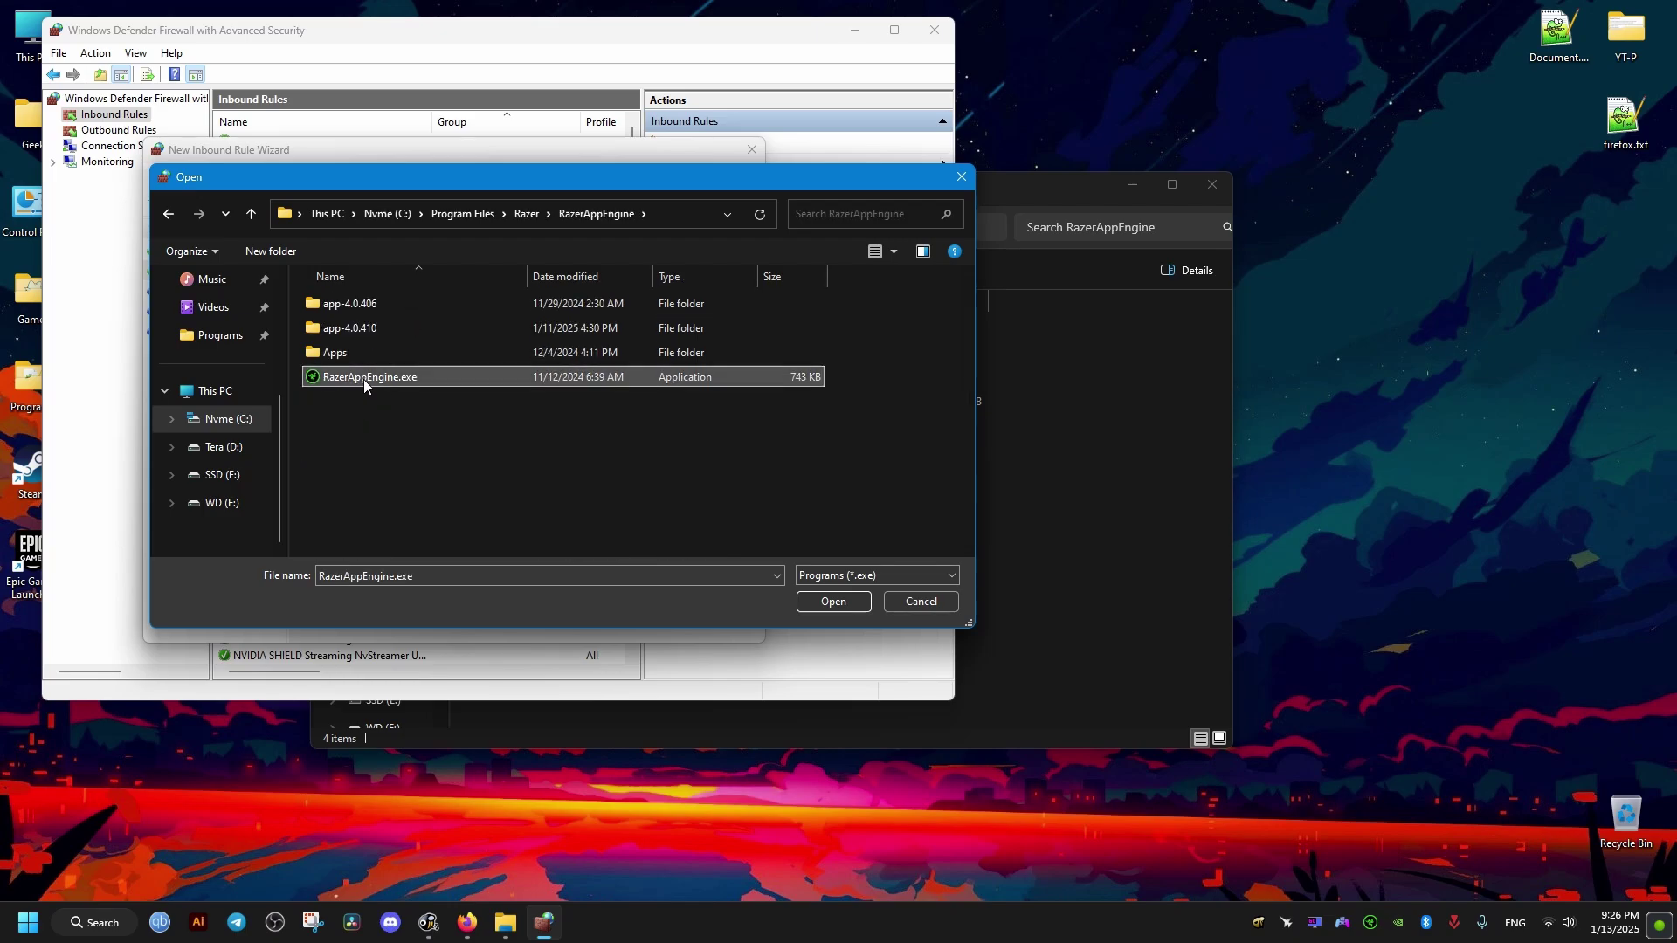
left_click(829, 601)
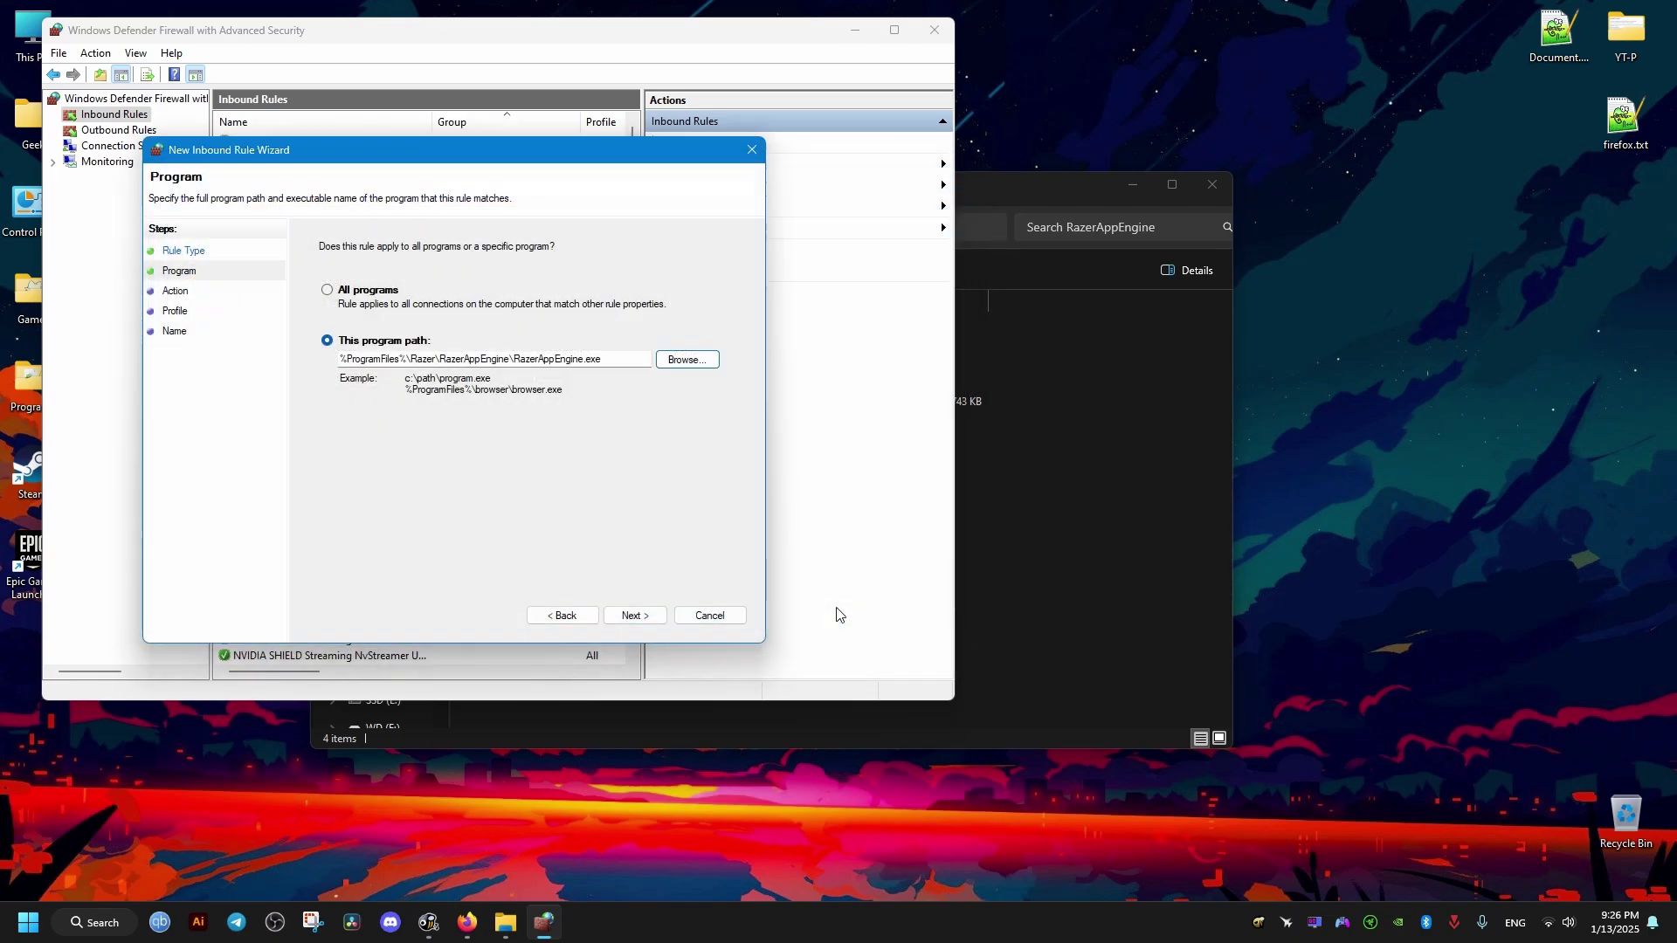
Make the rule block the connection on Domain, Private and Public, named 'razerapp'
left_click(637, 616)
left_click(362, 421)
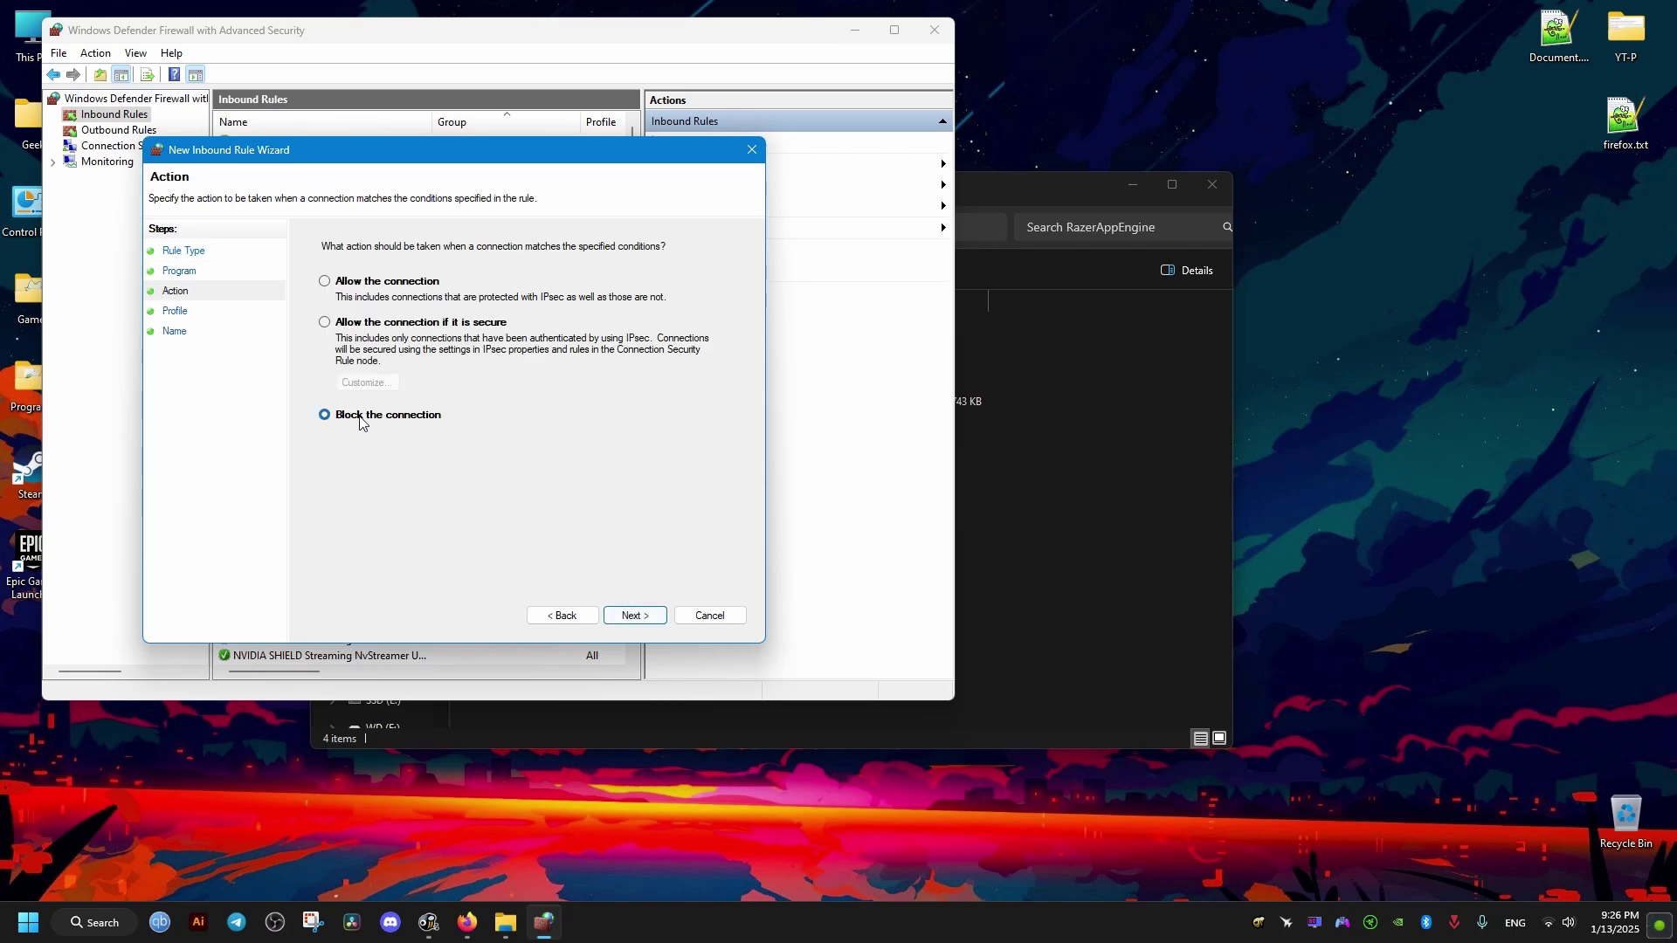
left_click(629, 616)
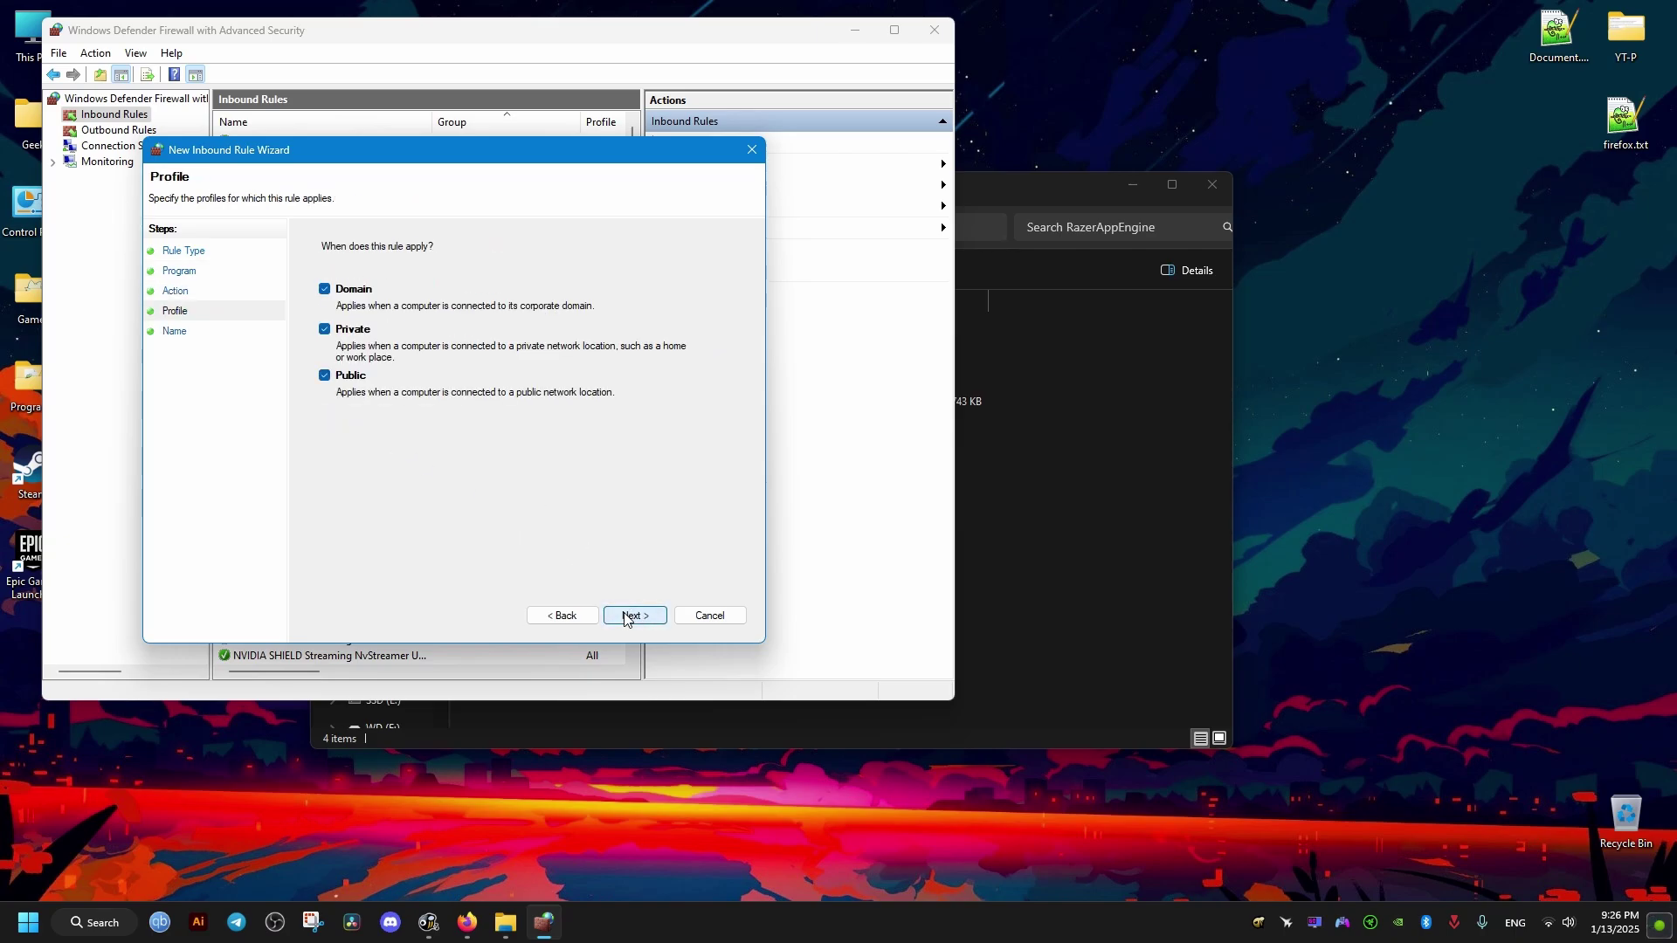
left_click(625, 617)
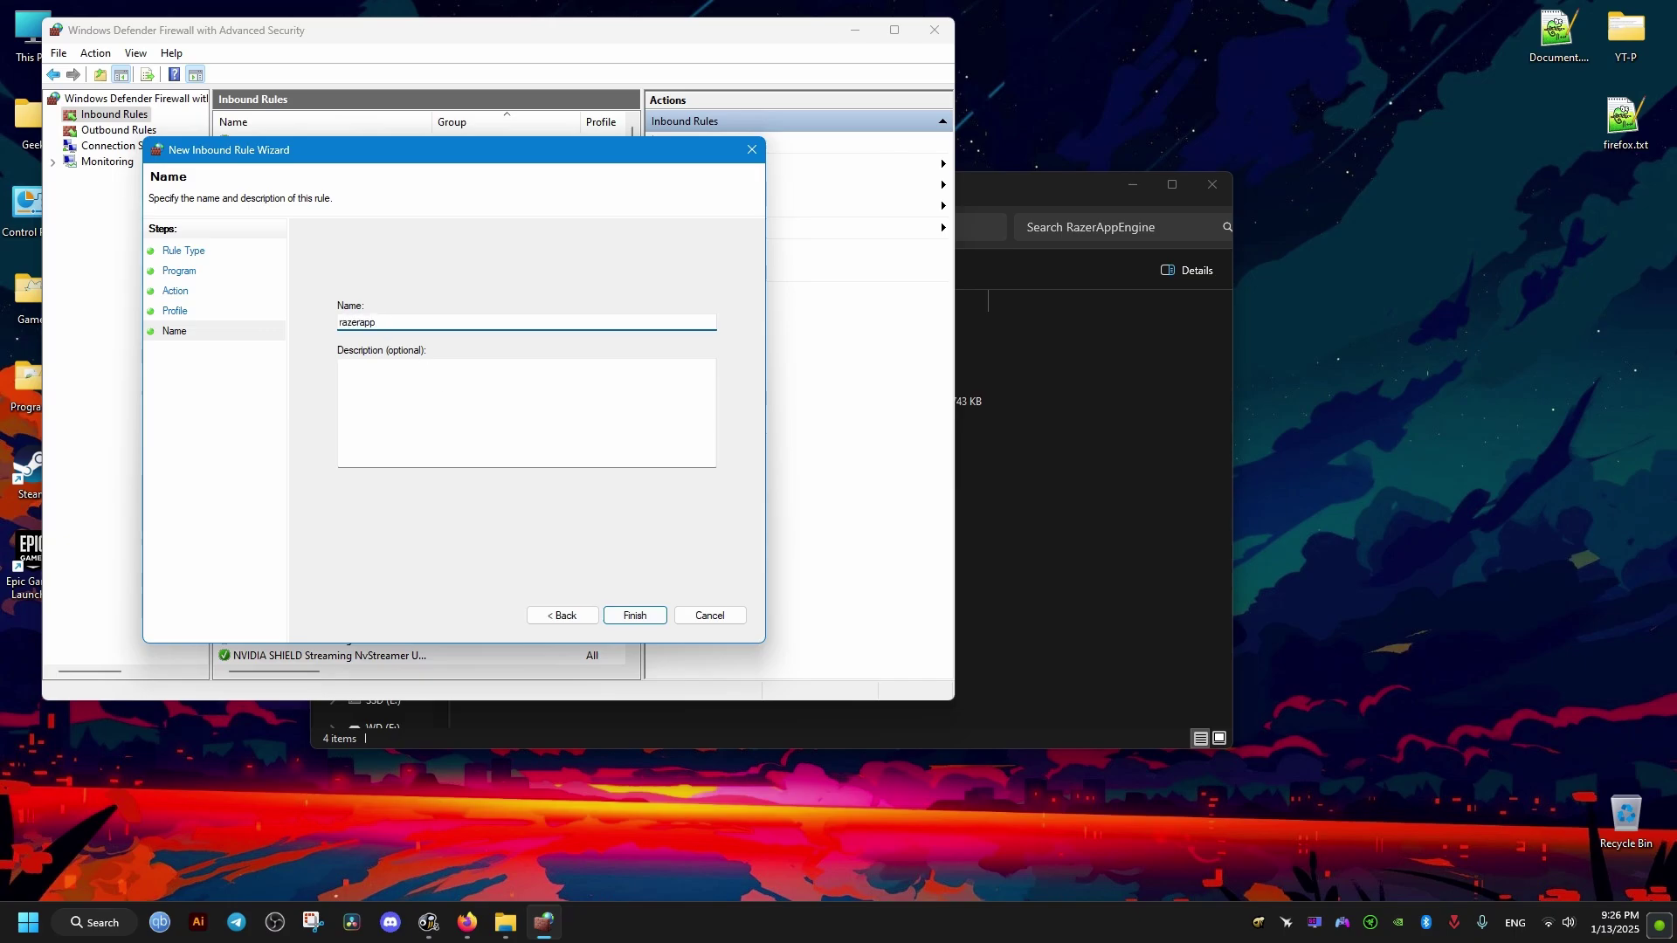
left_click(635, 615)
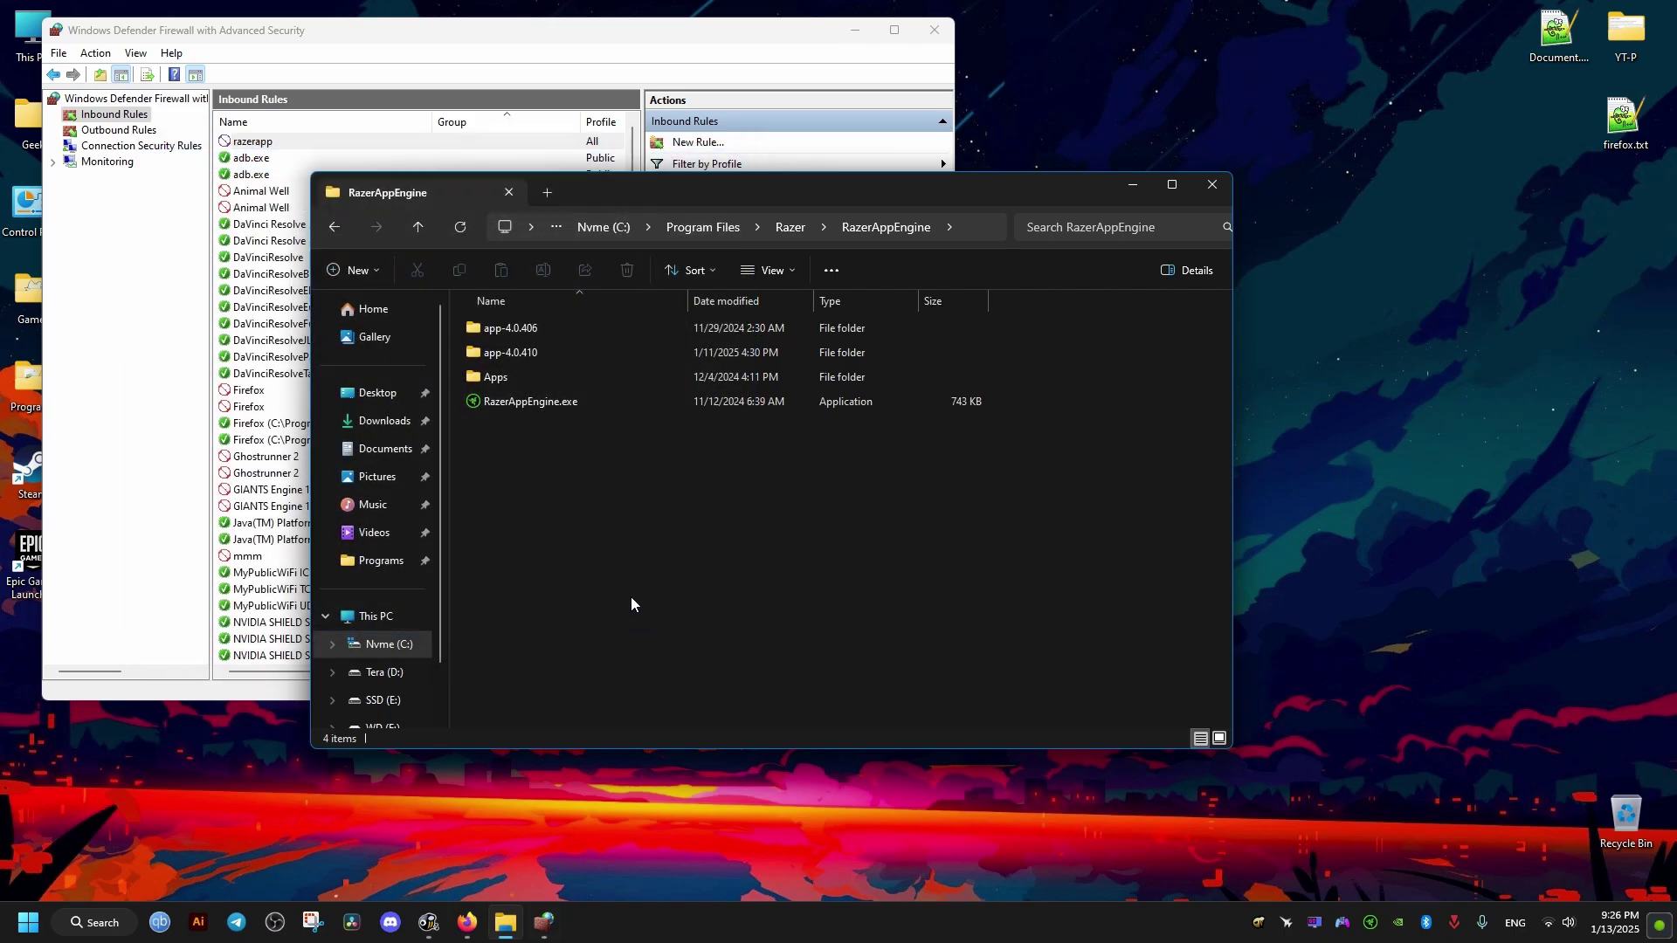
left_click_drag(605, 199, 778, 196)
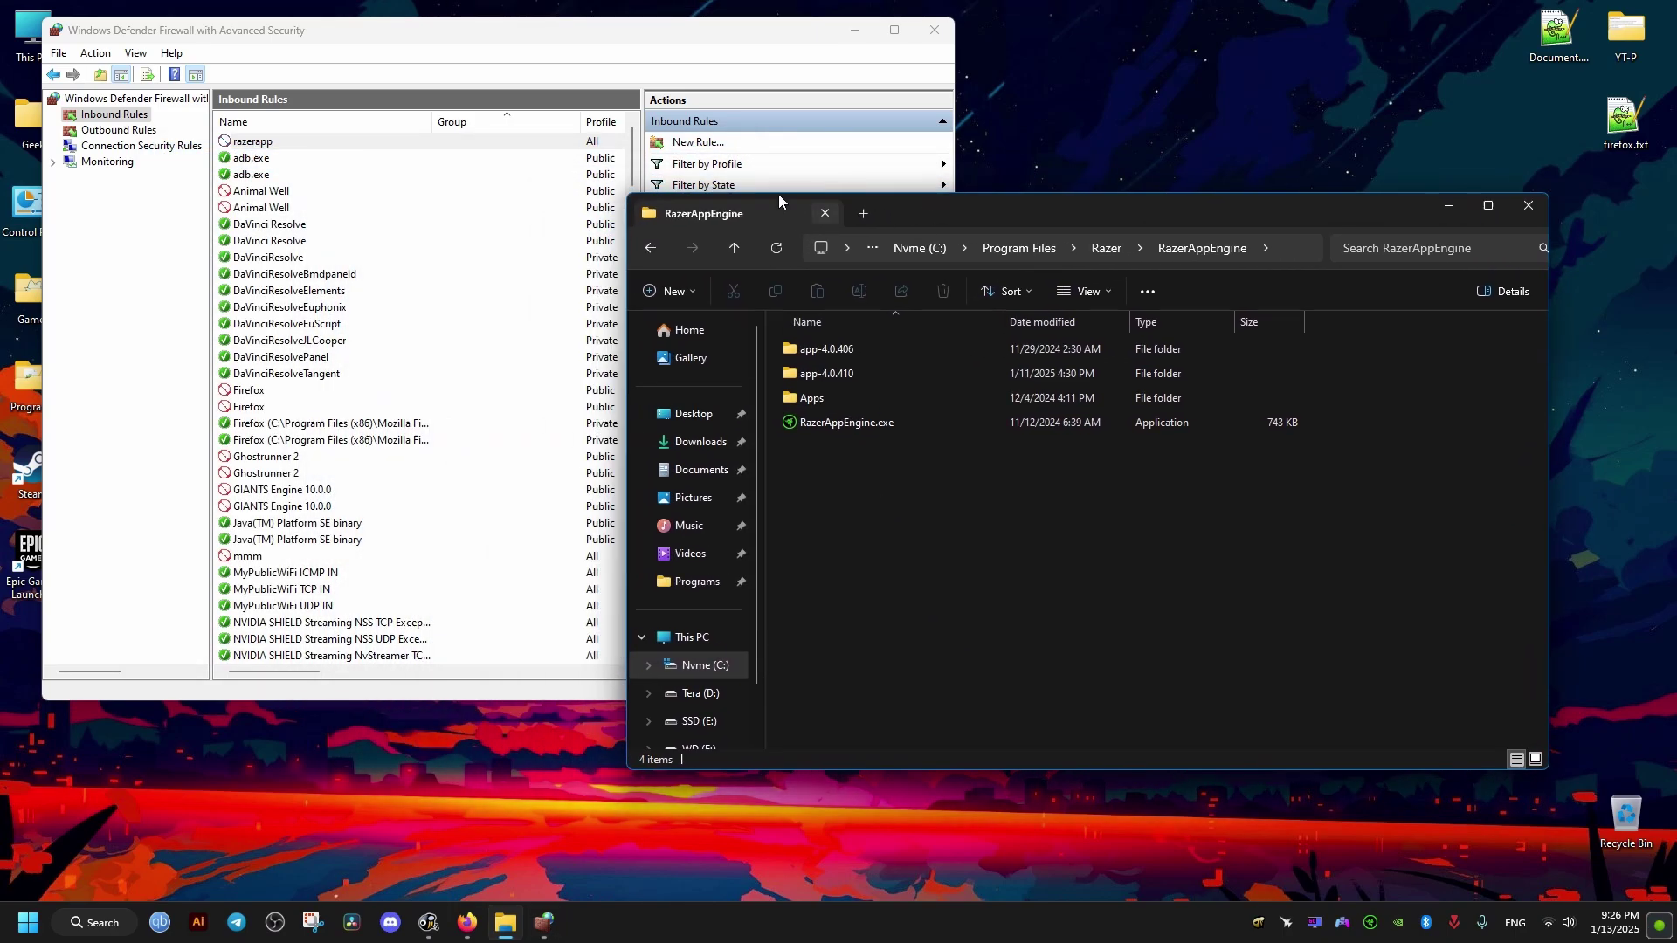
left_click(390, 41)
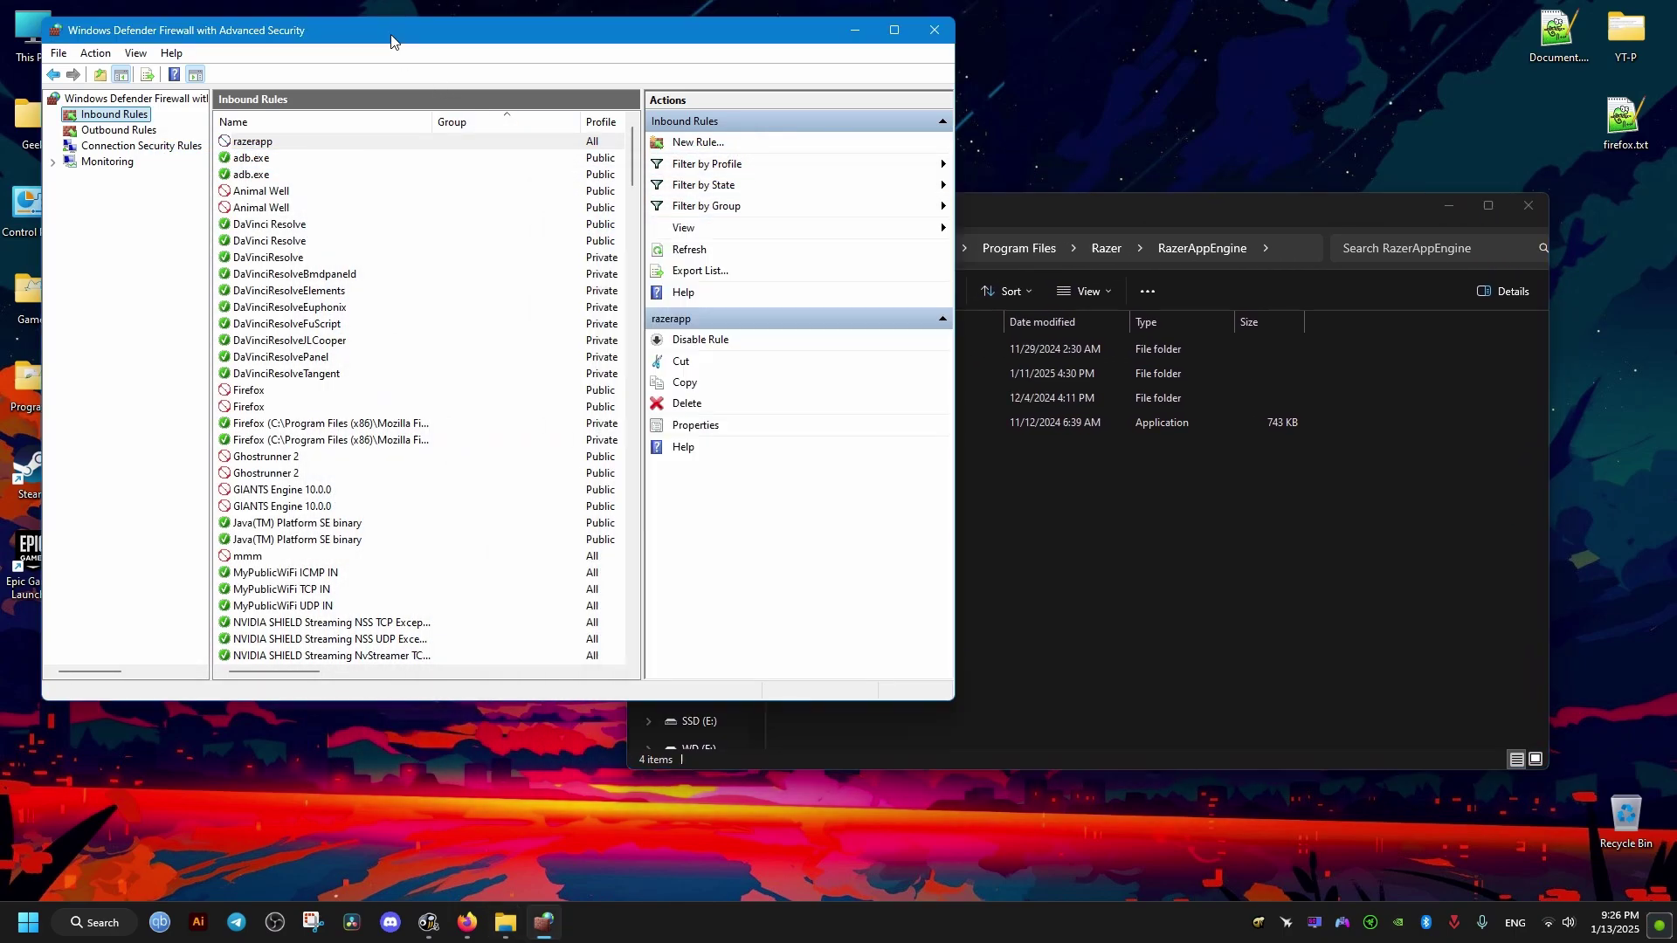
Start another Program inbound rule targeting app-4.0.410\RazerAppEngine.exe
left_click(692, 143)
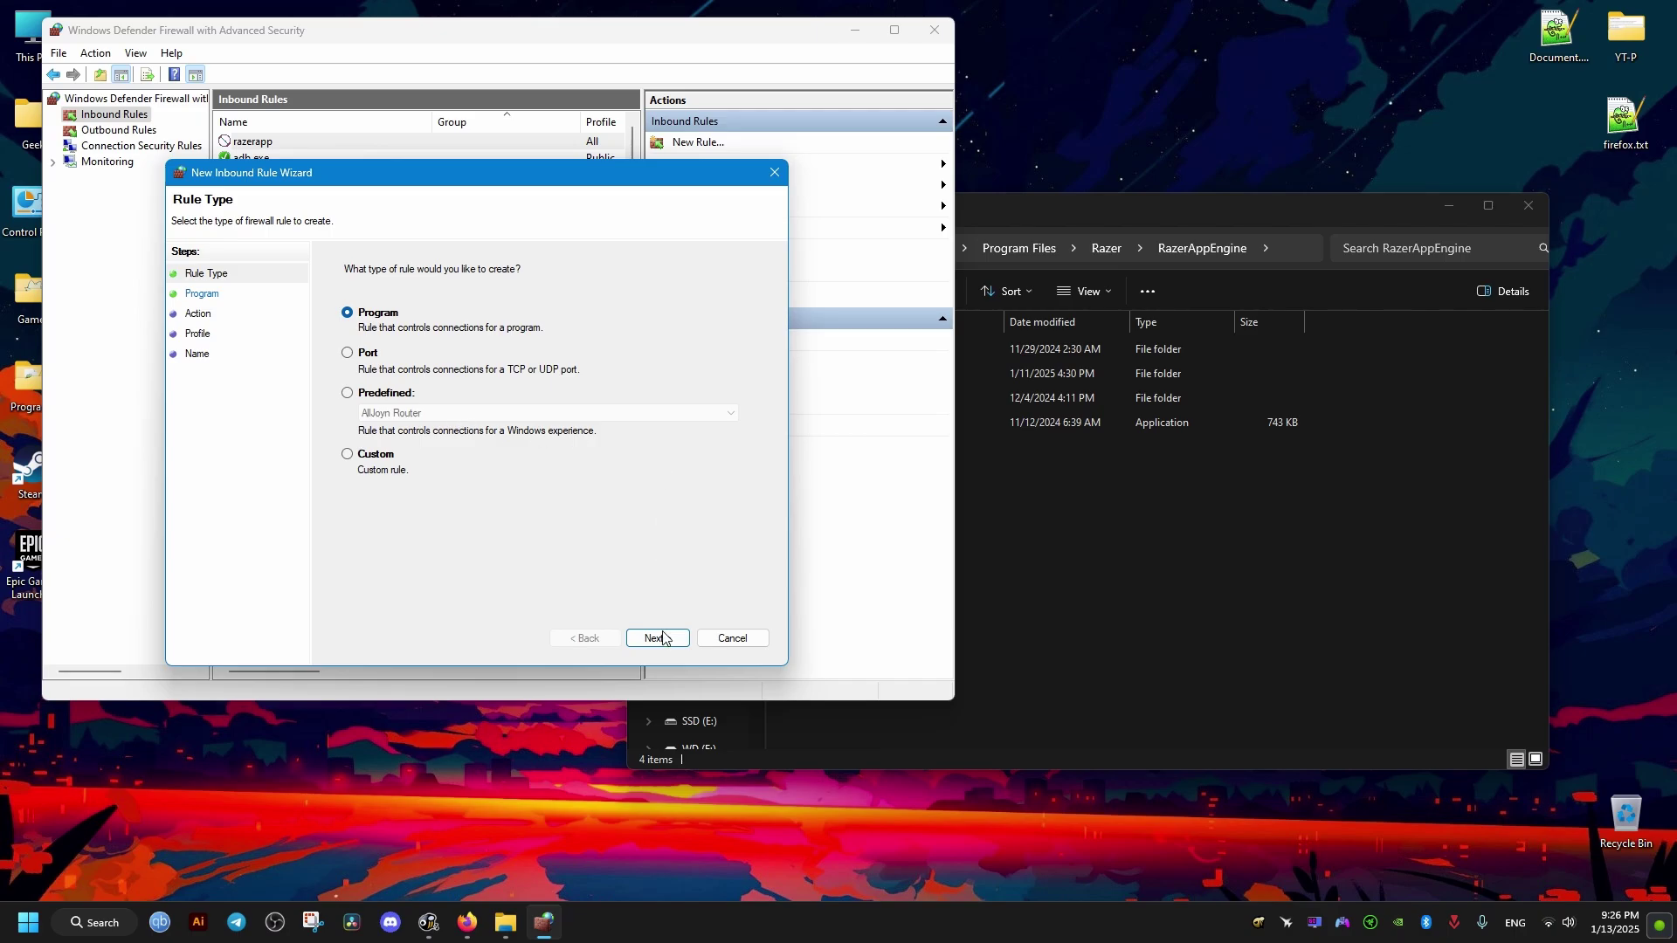
left_click(663, 638)
left_click(729, 378)
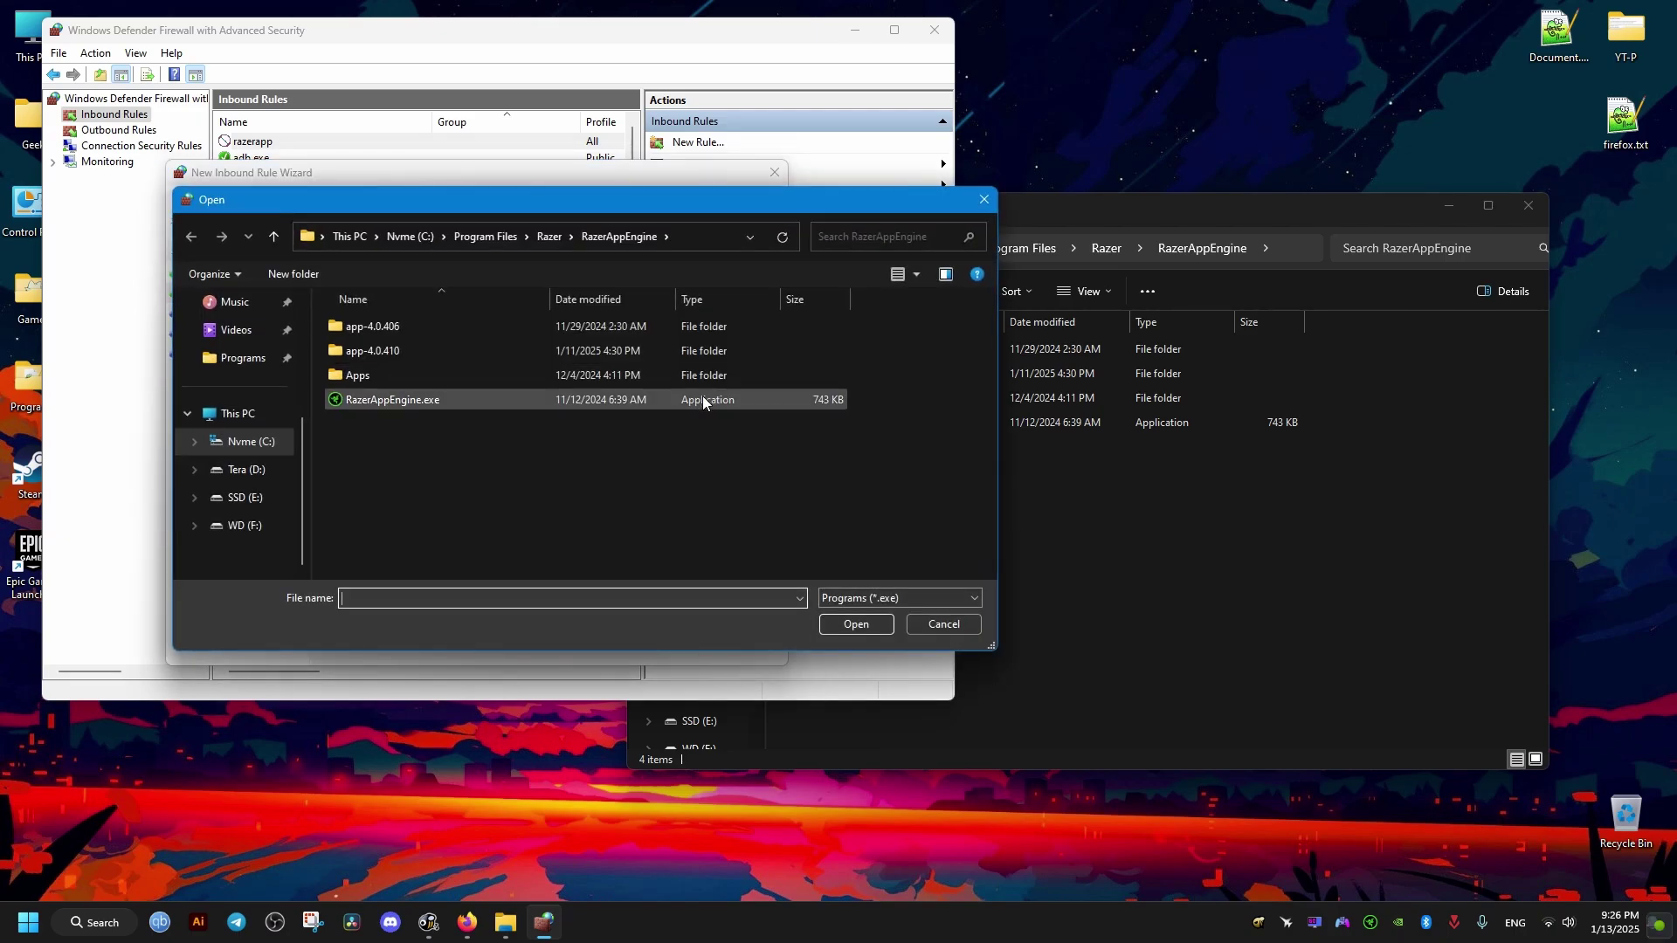
left_click(385, 350)
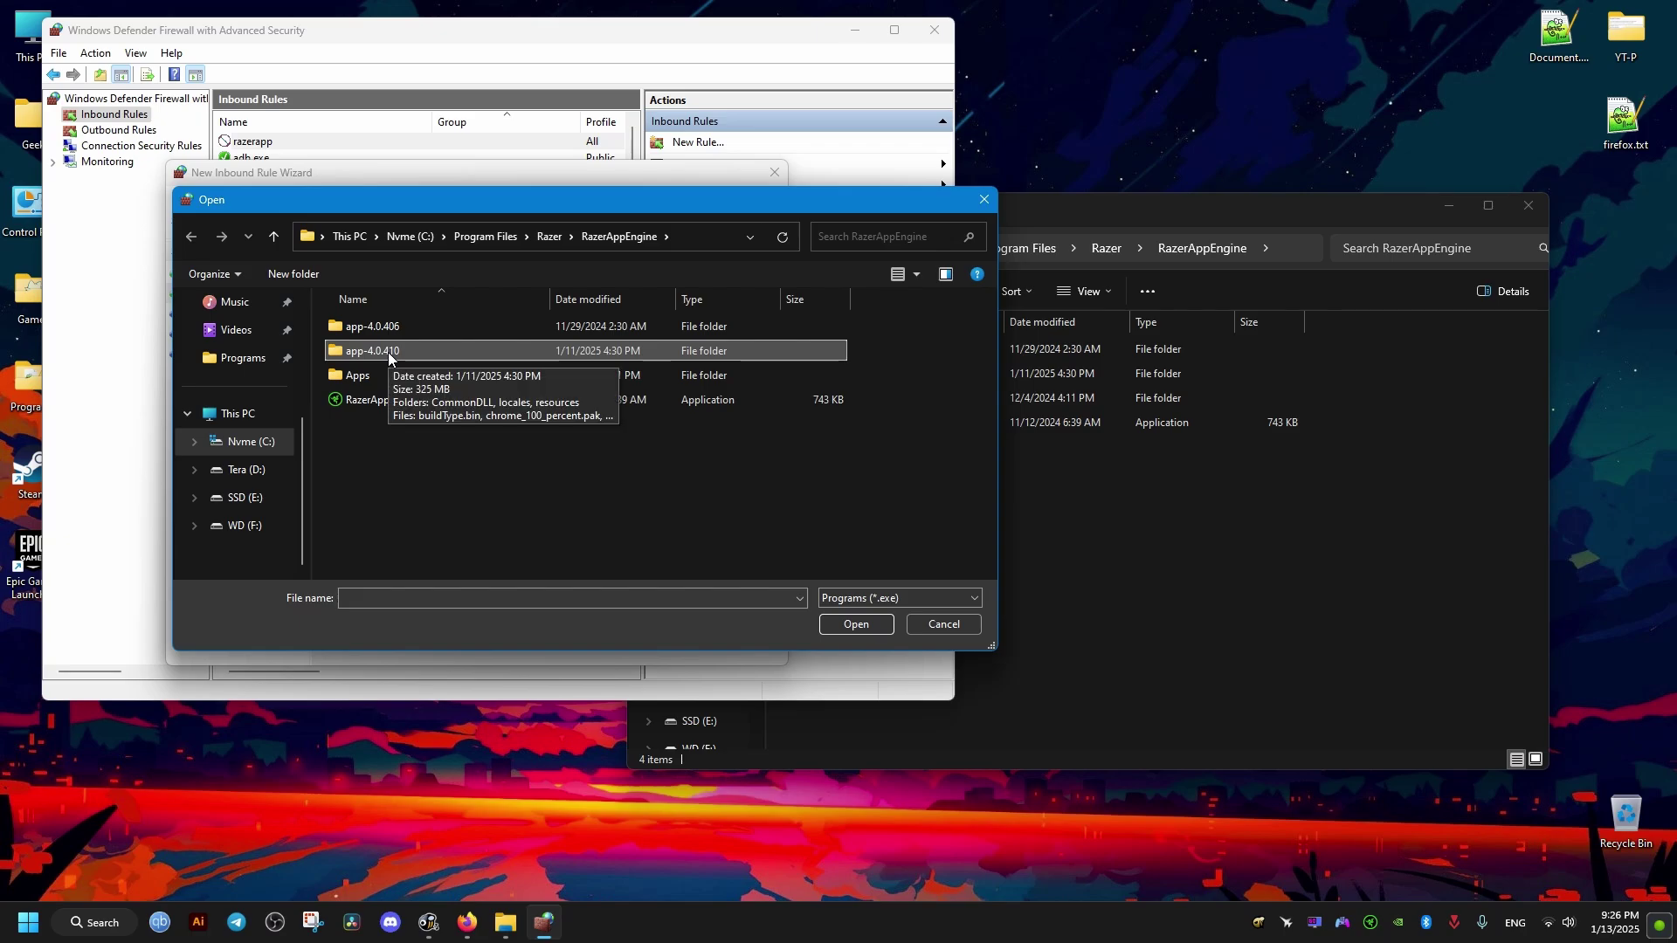
double_click(388, 353)
left_click(381, 400)
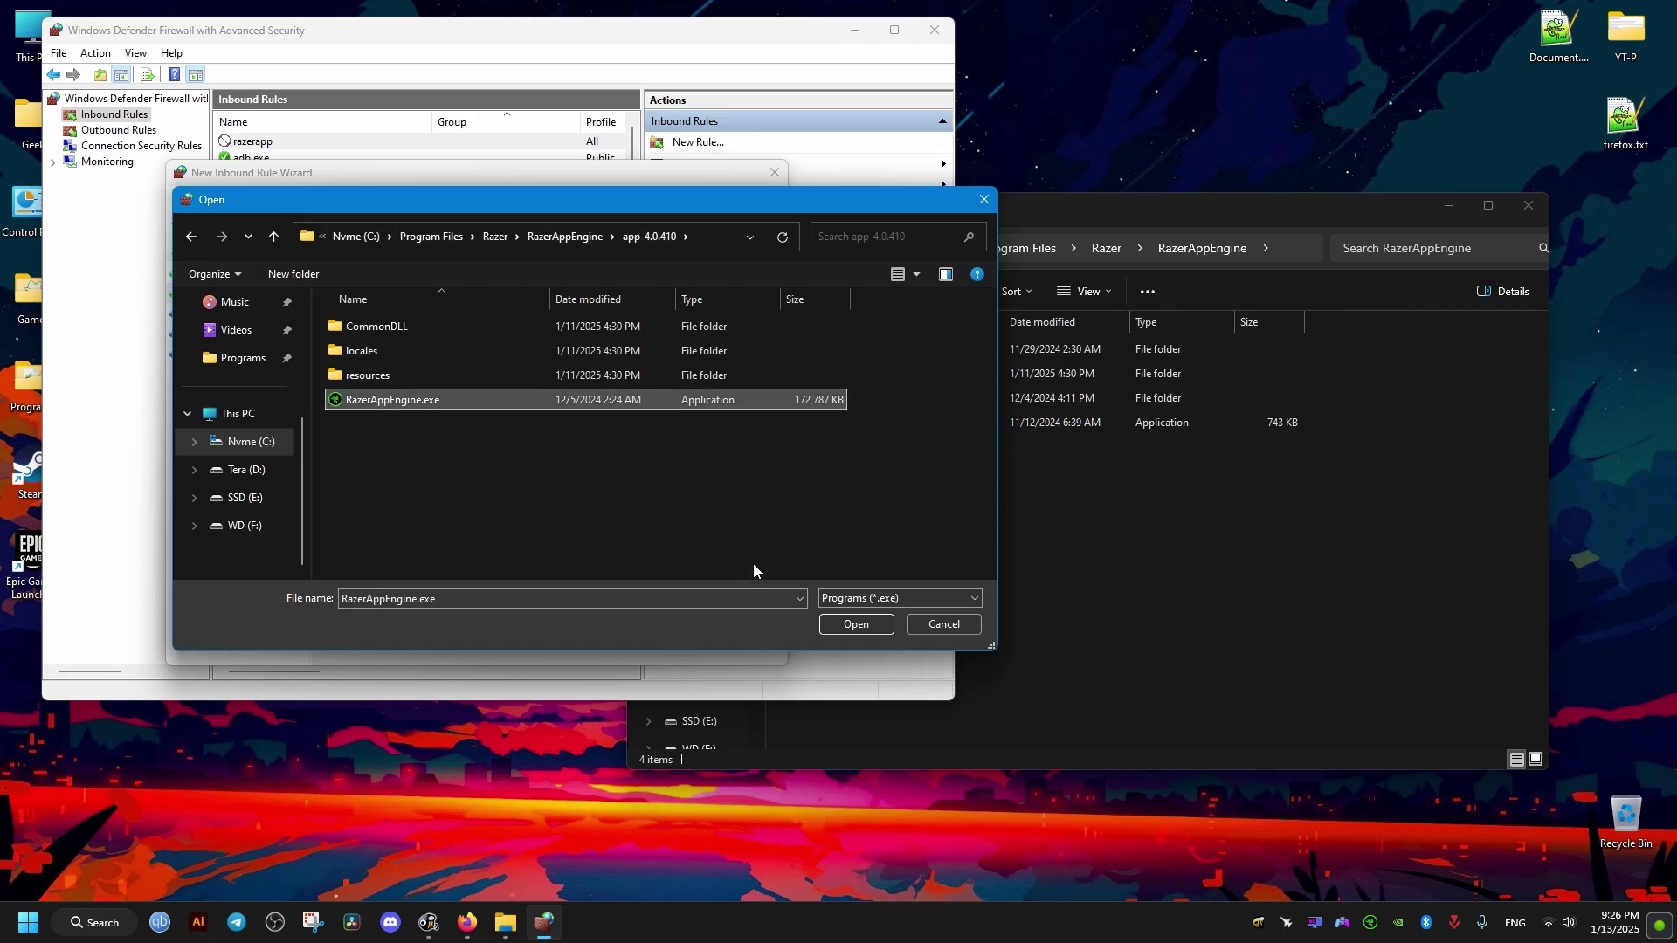
left_click(852, 628)
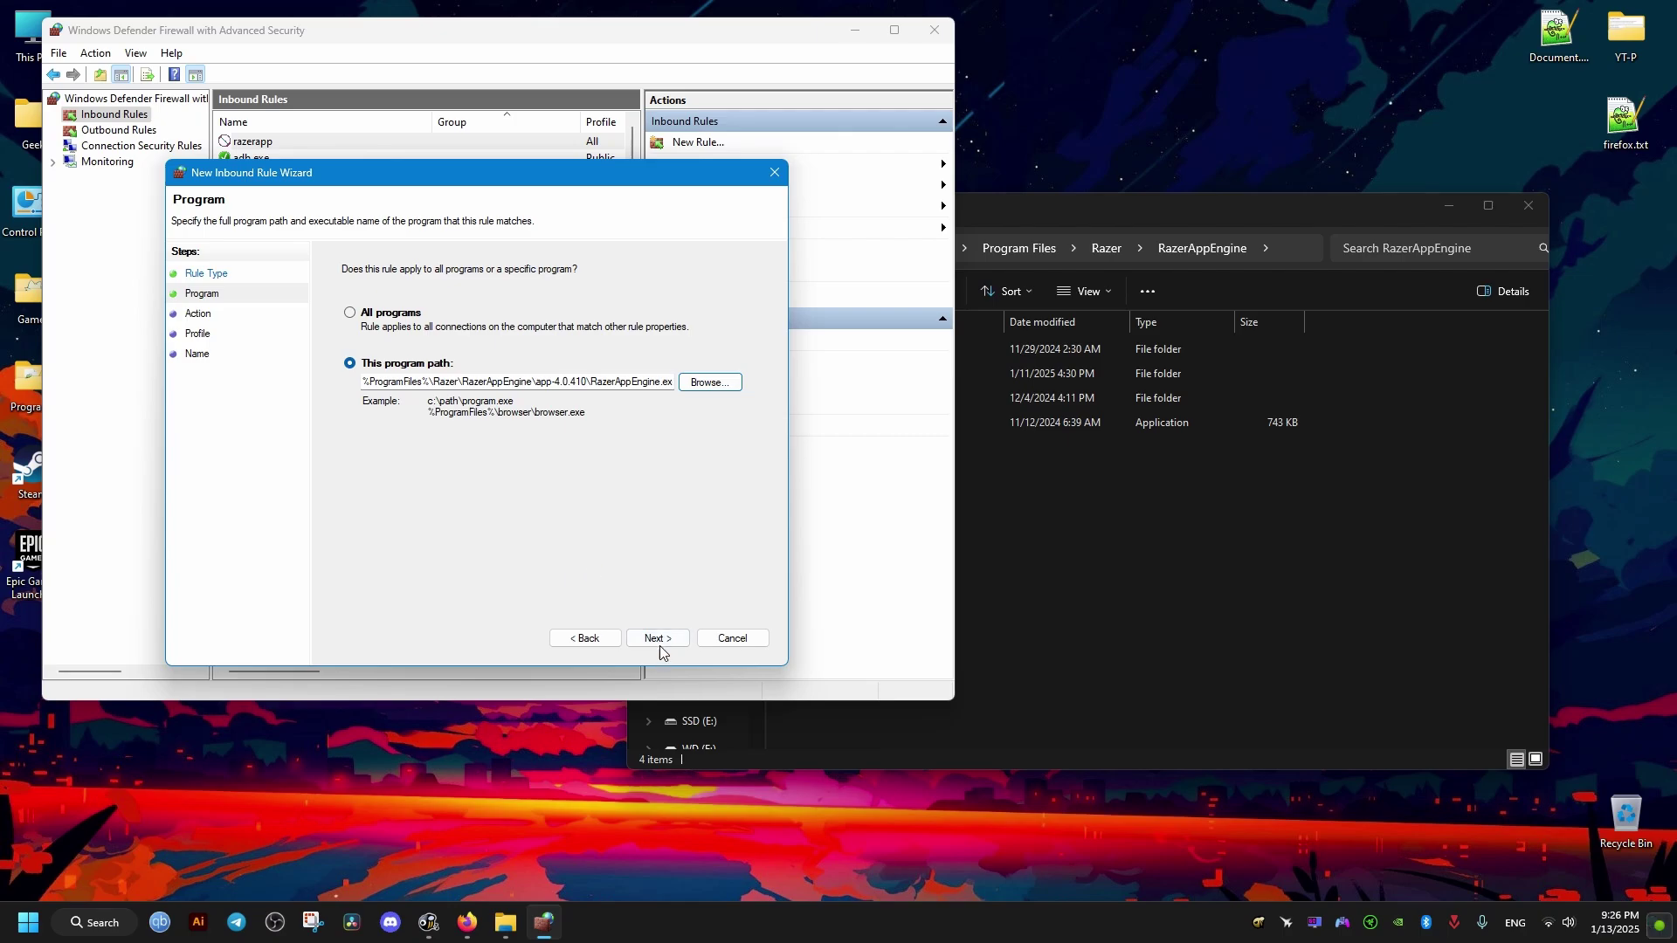
Set it to block the connection on all profiles and name it 'razerapp2'
left_click(659, 638)
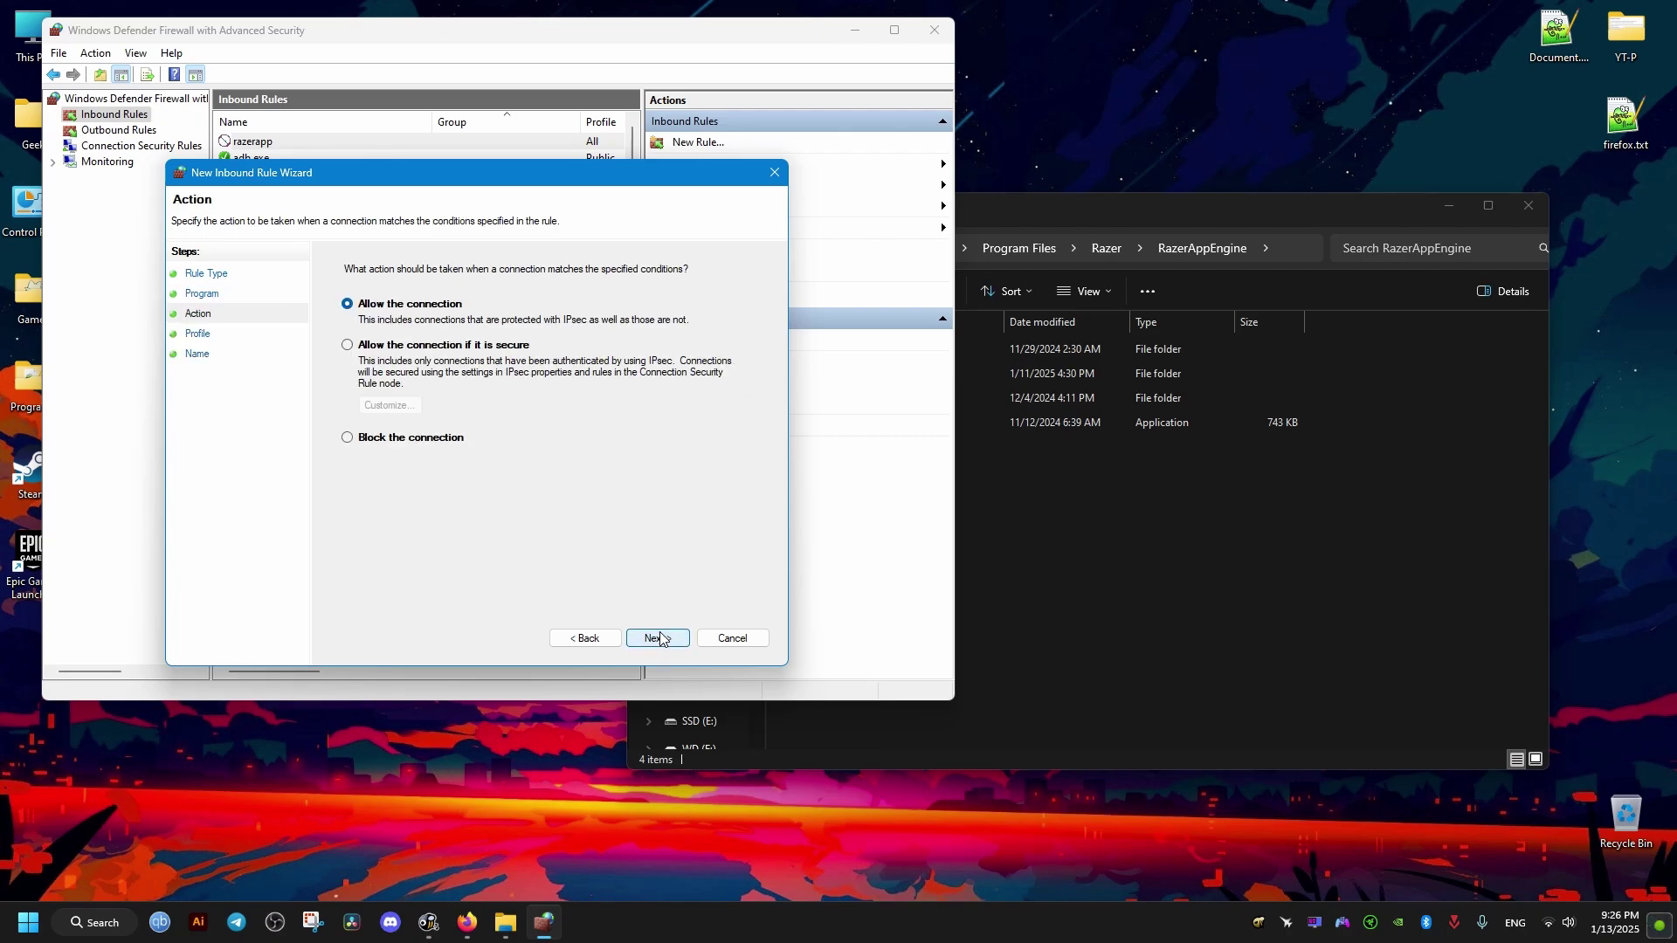
left_click(394, 440)
left_click(661, 645)
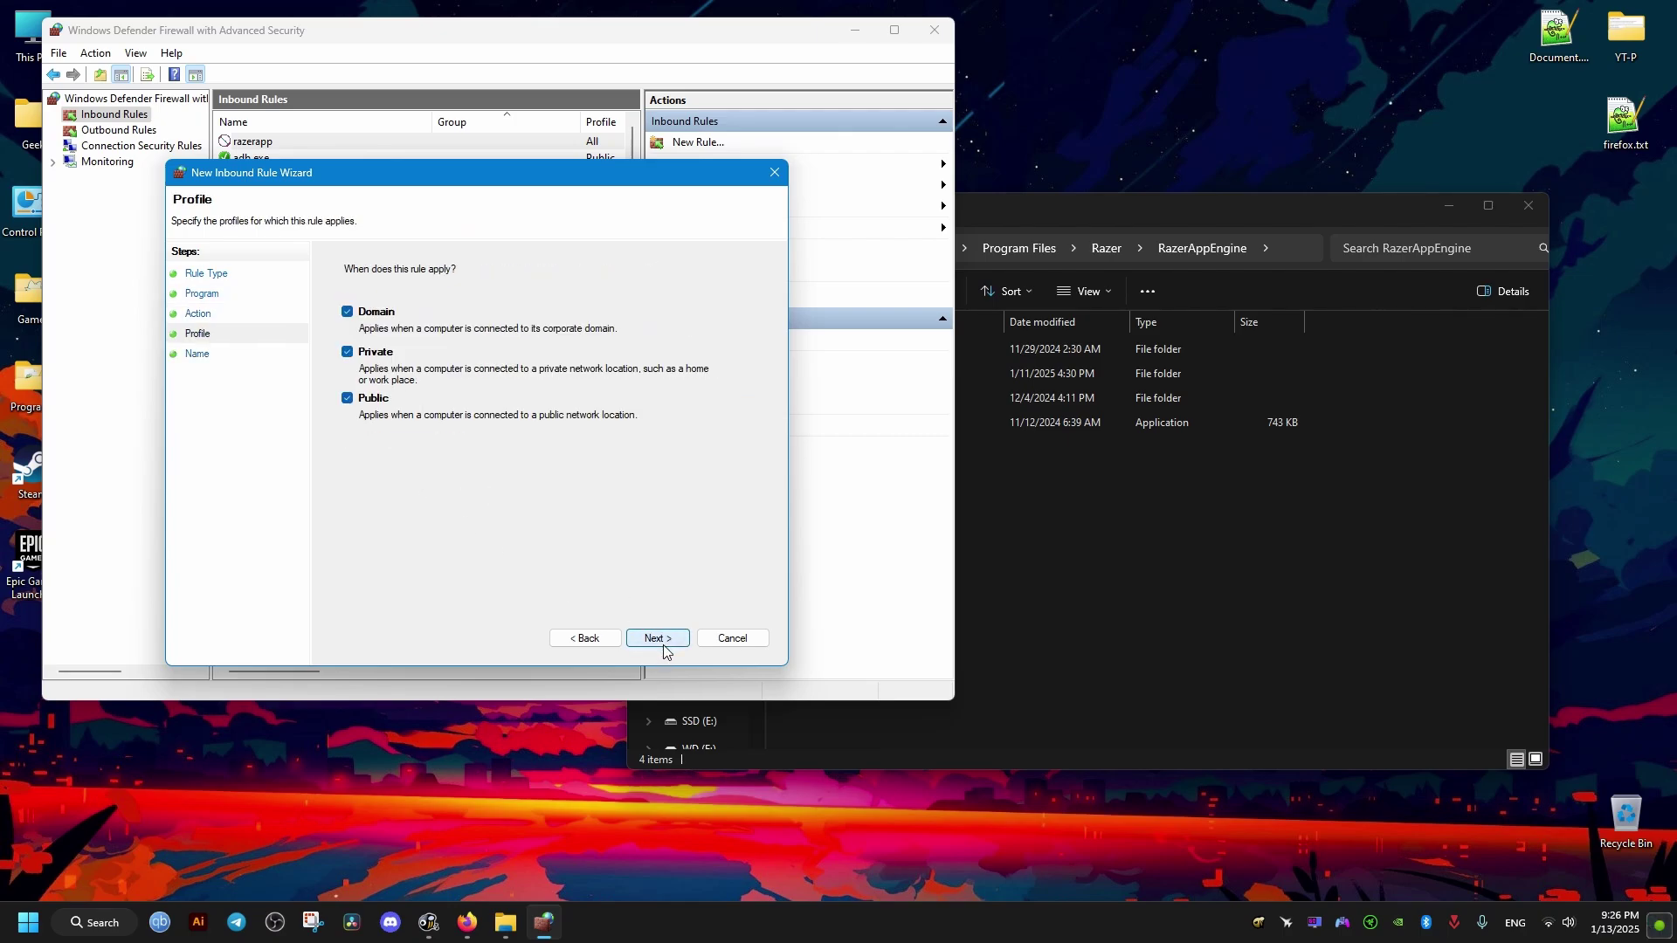
left_click(661, 645)
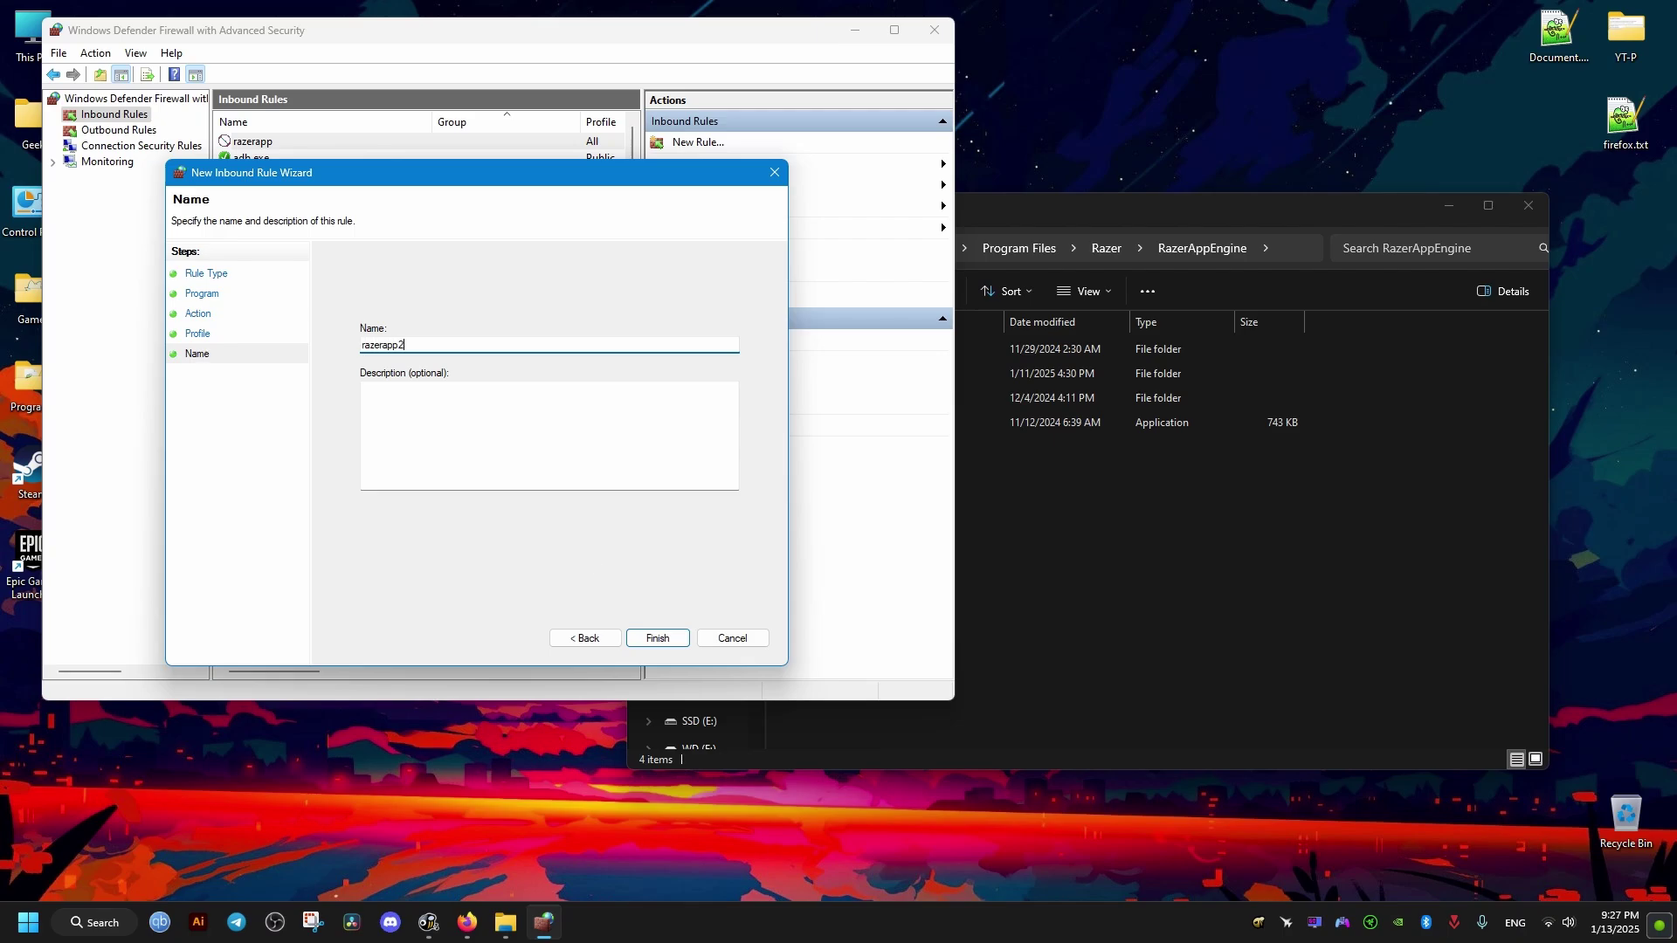
left_click(657, 638)
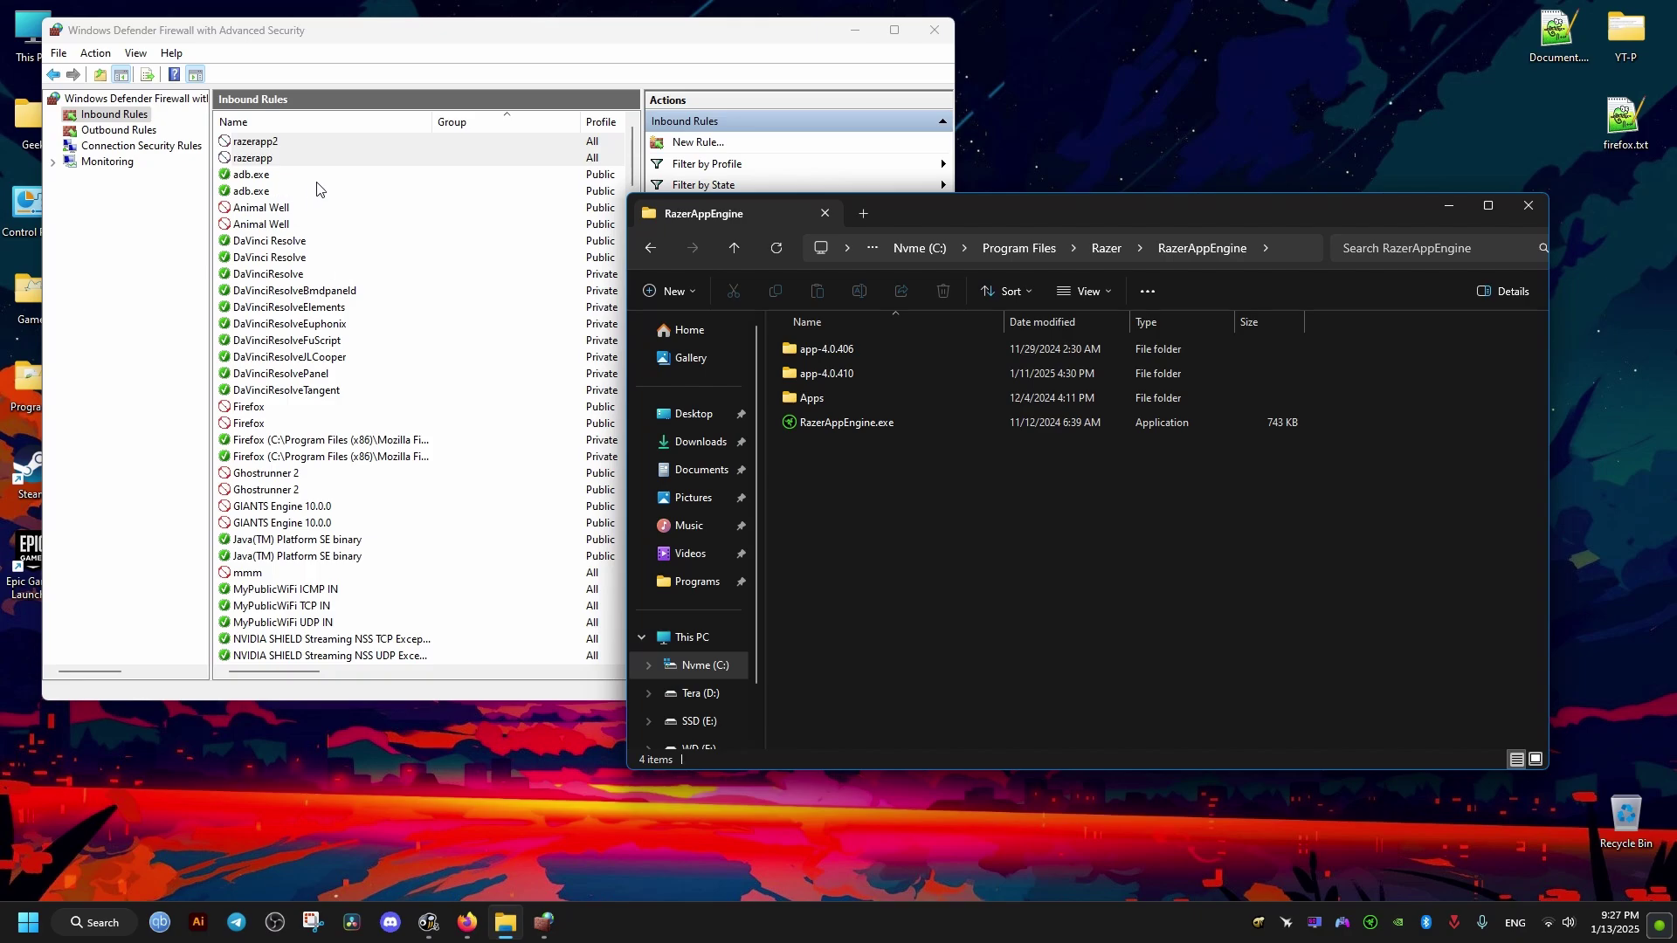
Start a Program outbound rule targeting the top-level RazerAppEngine\RazerAppEngine.exe
left_click(119, 130)
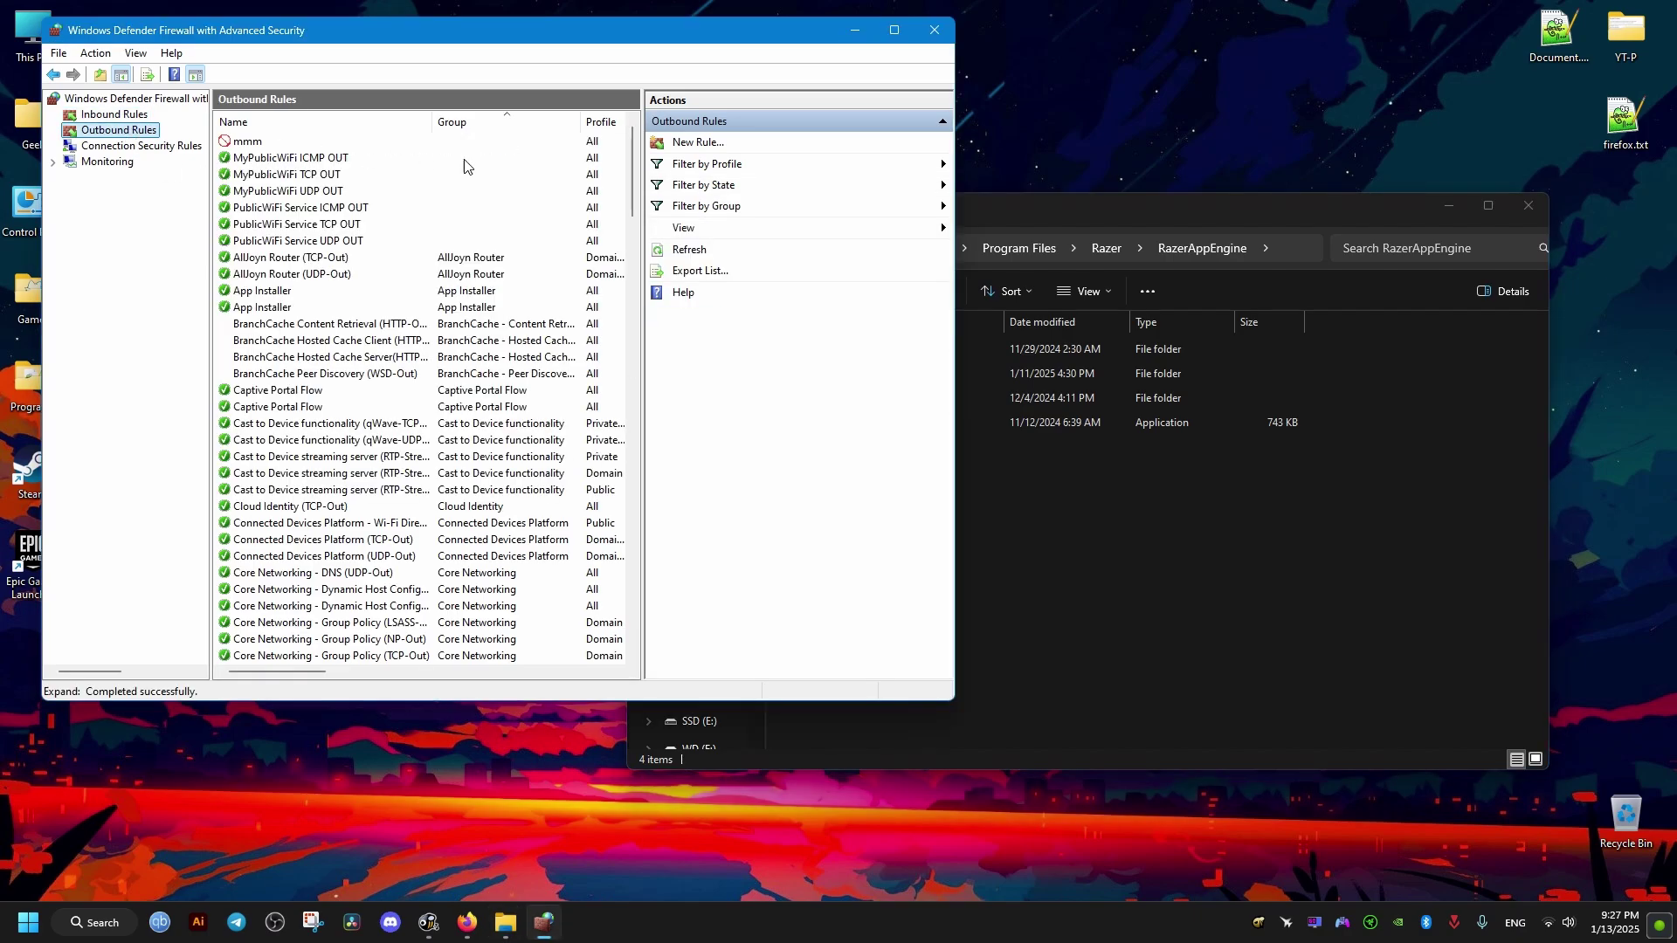
left_click(690, 142)
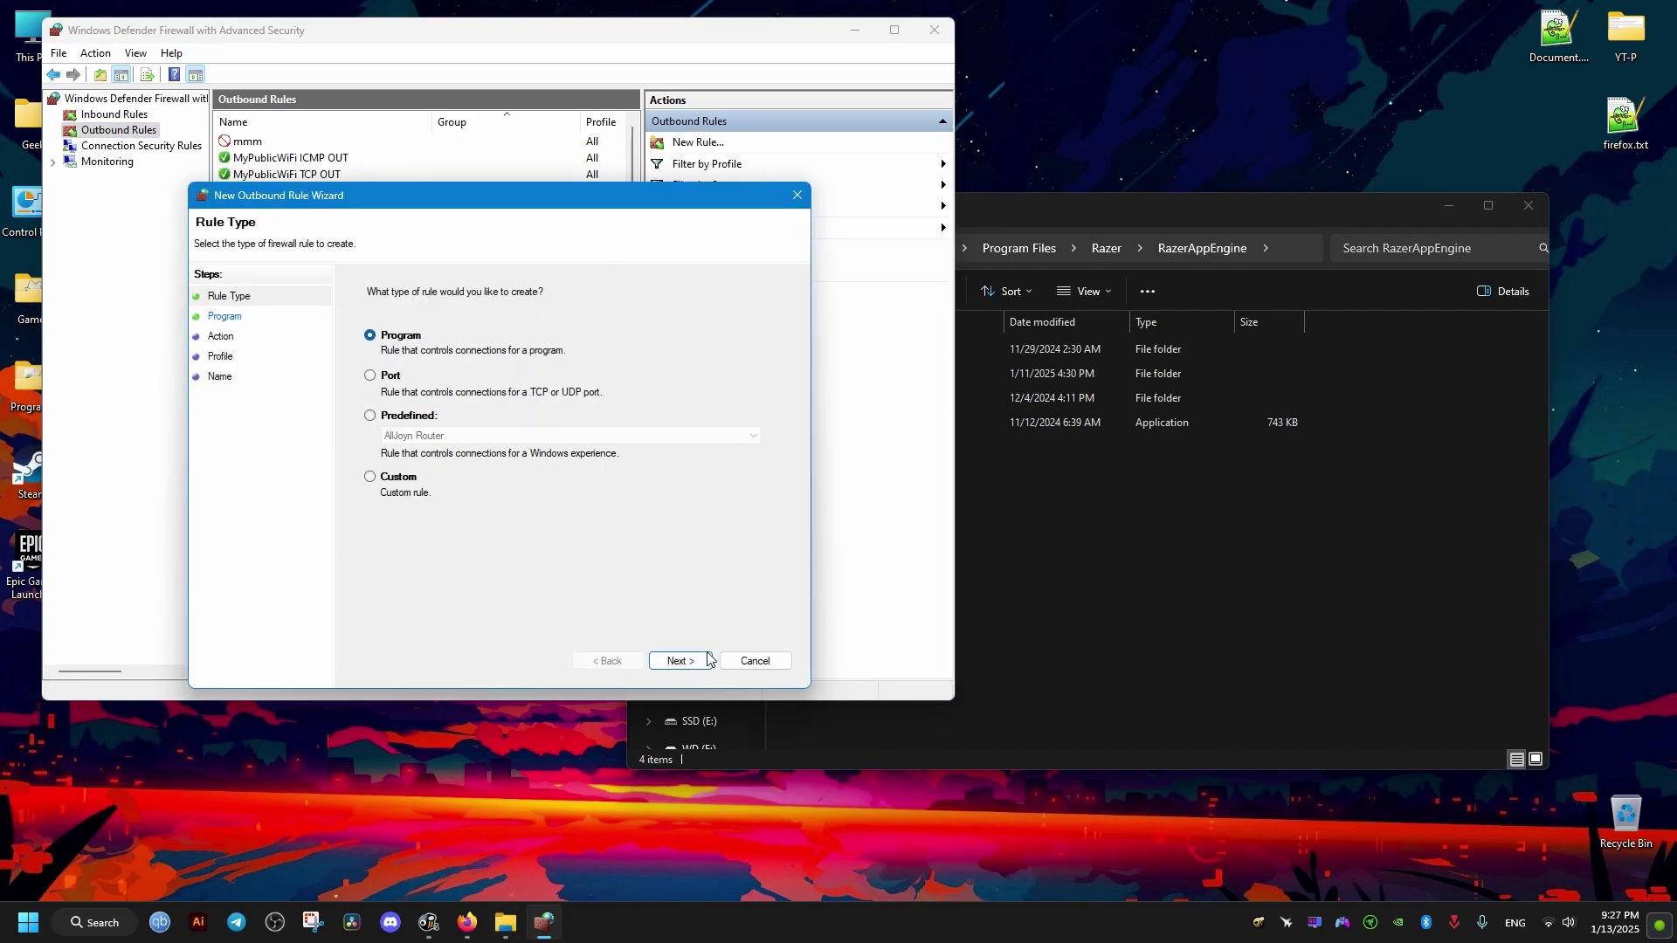
left_click(682, 661)
left_click(732, 405)
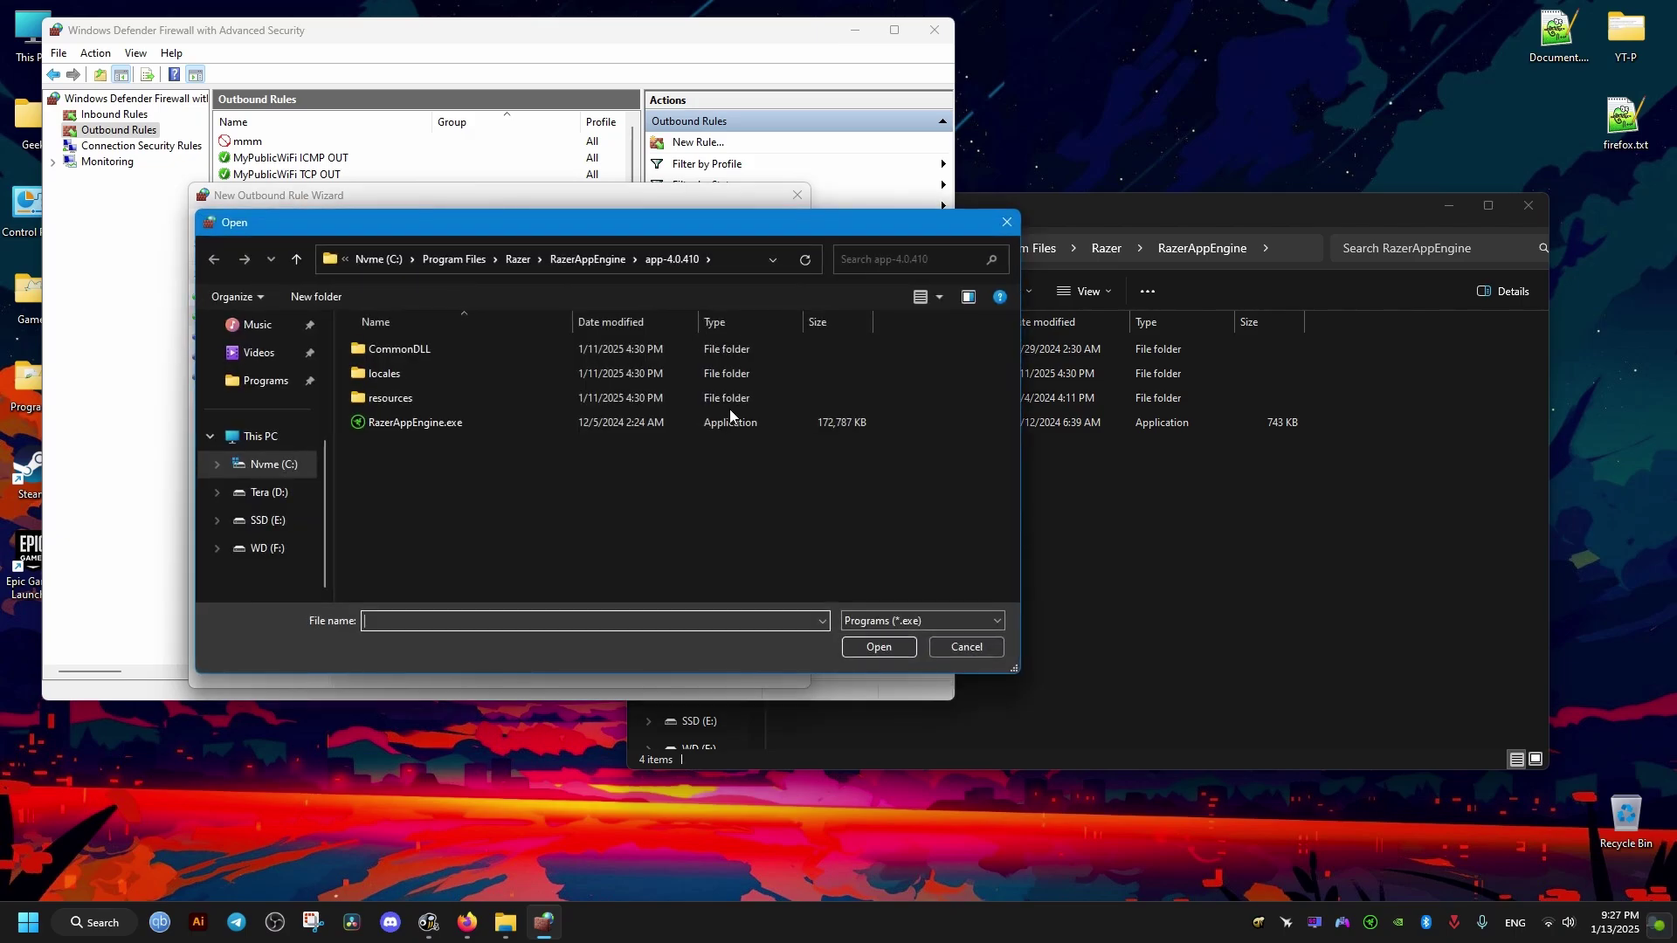
left_click(391, 425)
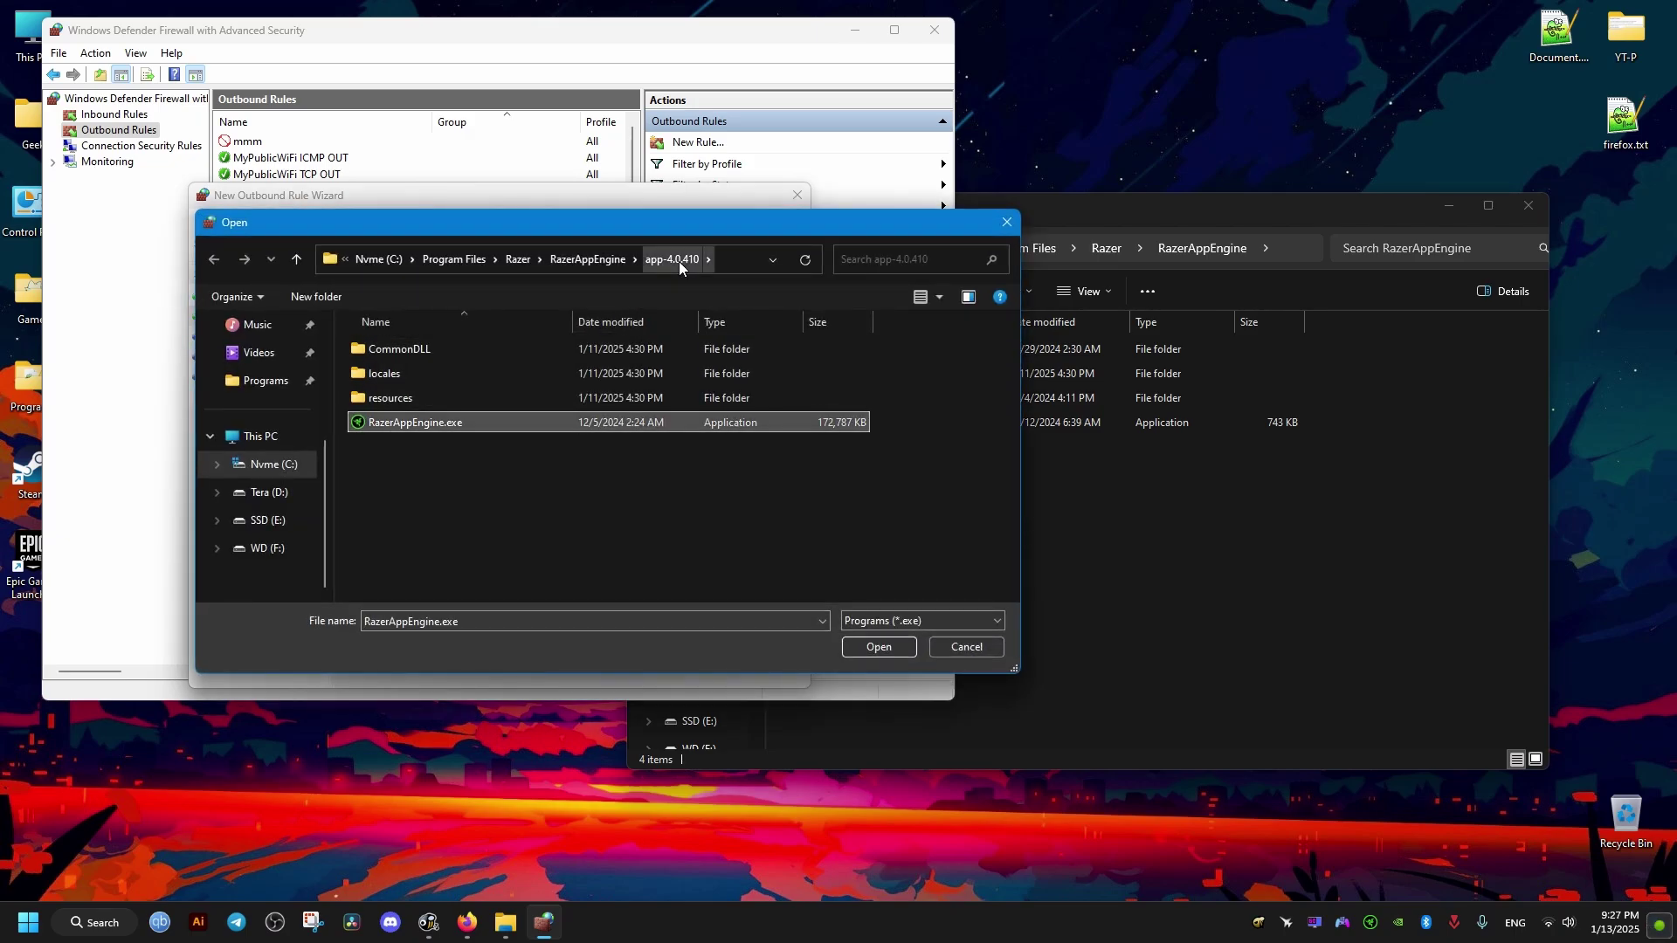
left_click(595, 258)
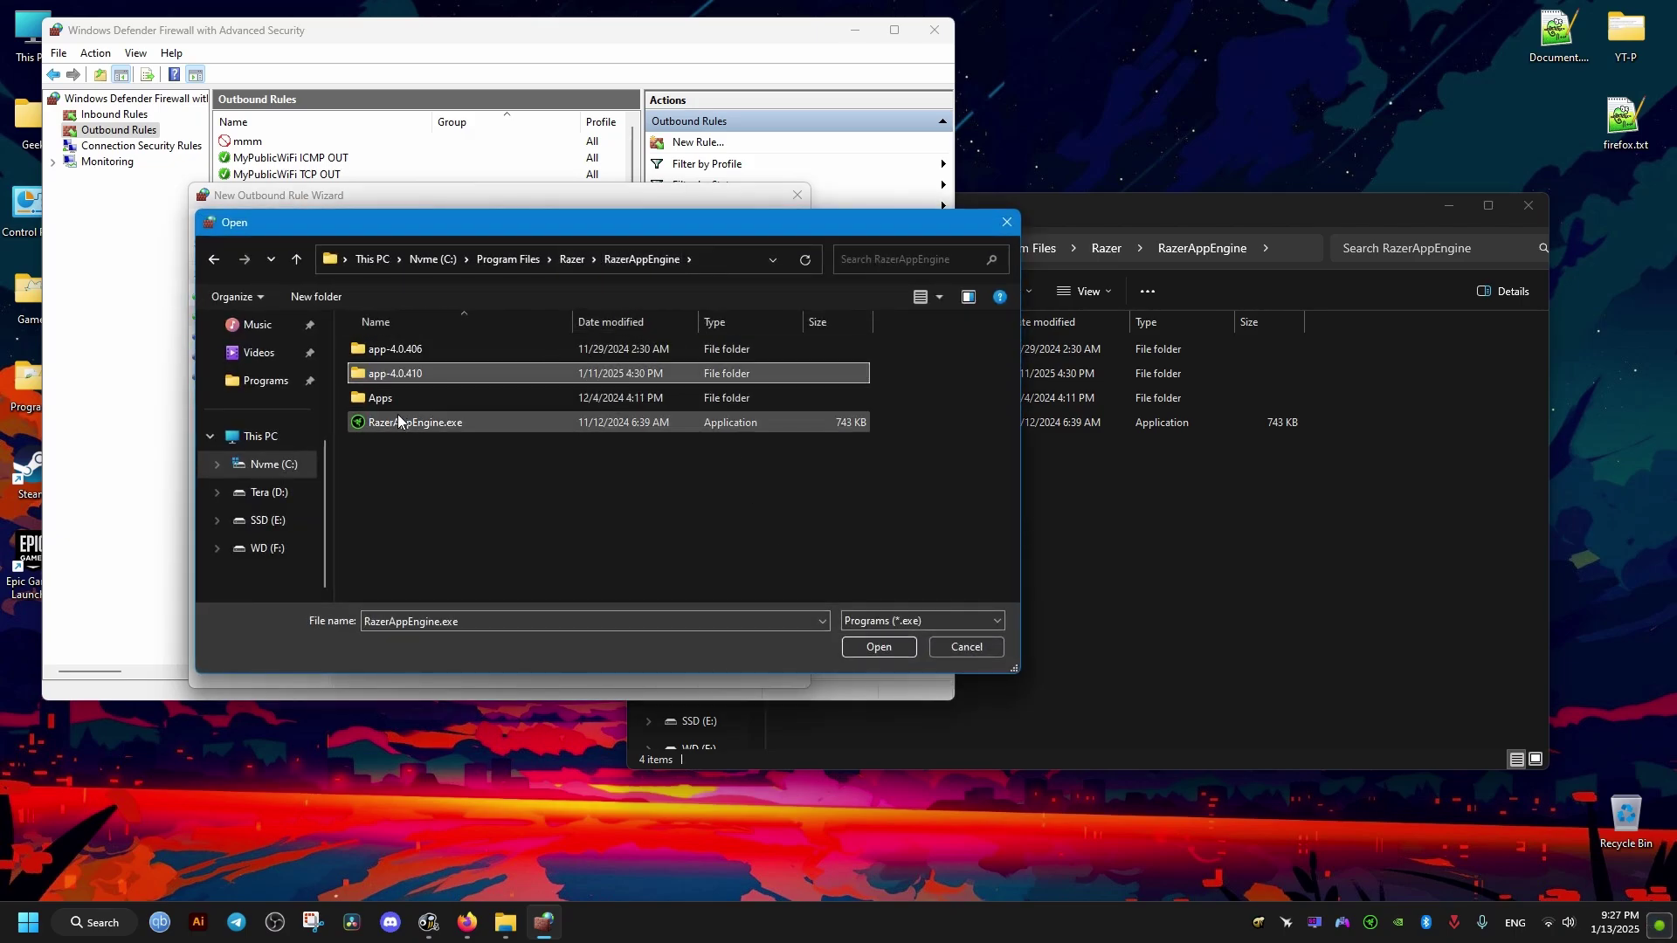
left_click(417, 425)
left_click(878, 647)
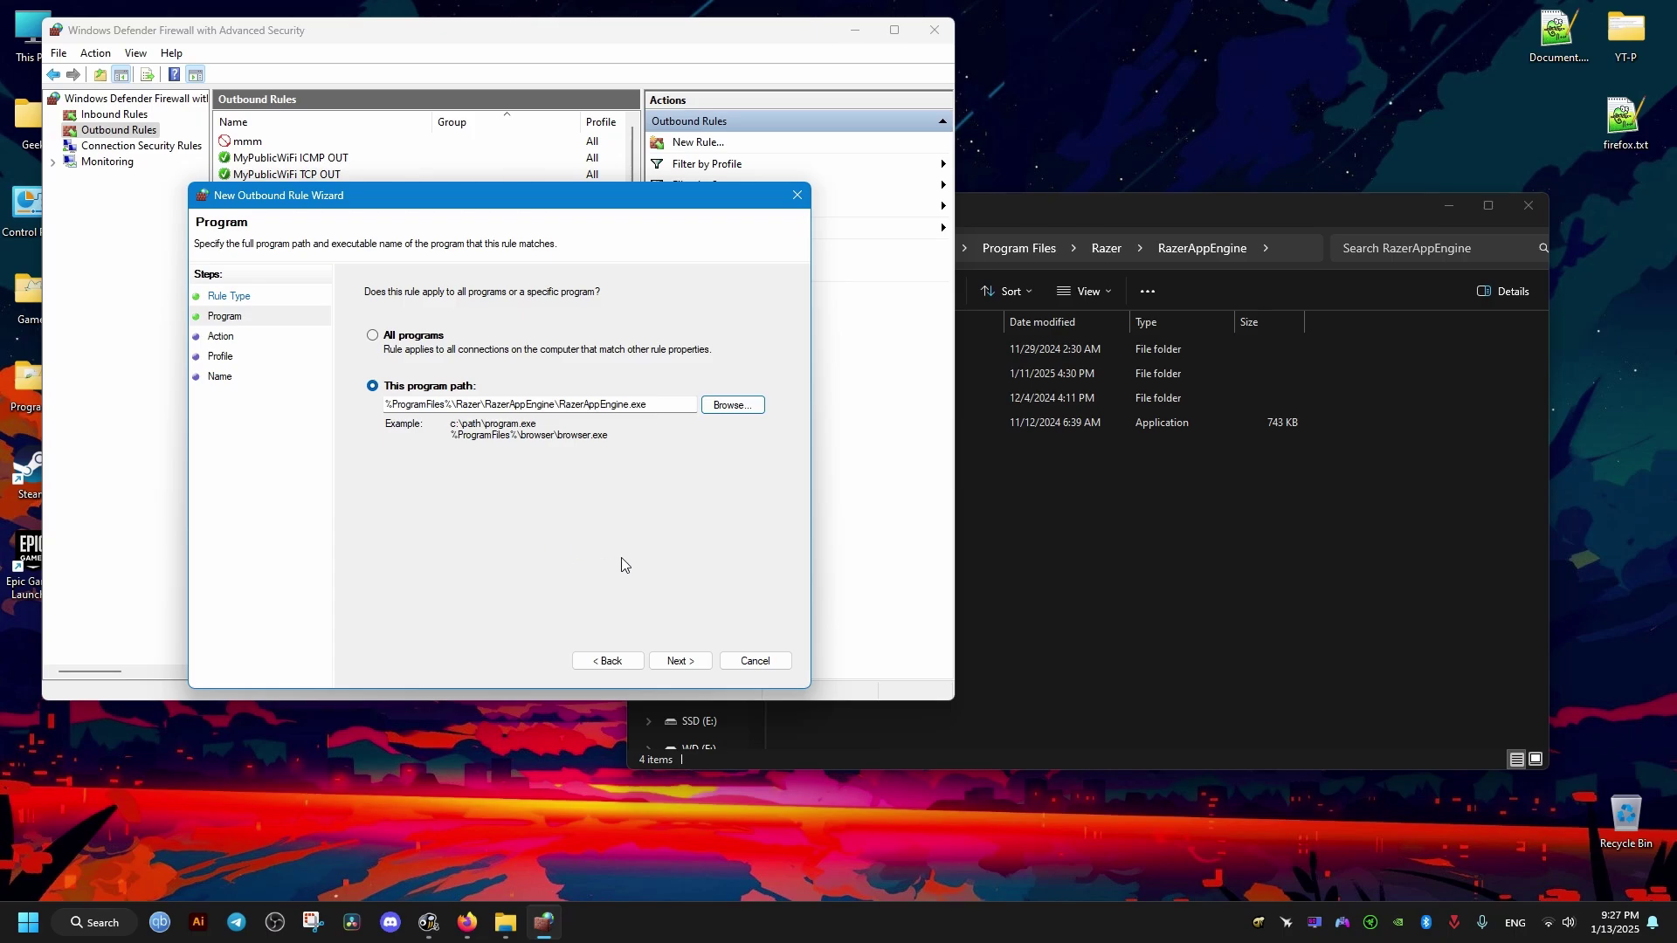
Set it to block the connection on all profiles and name it 'razerapp'
left_click(686, 662)
left_click(679, 661)
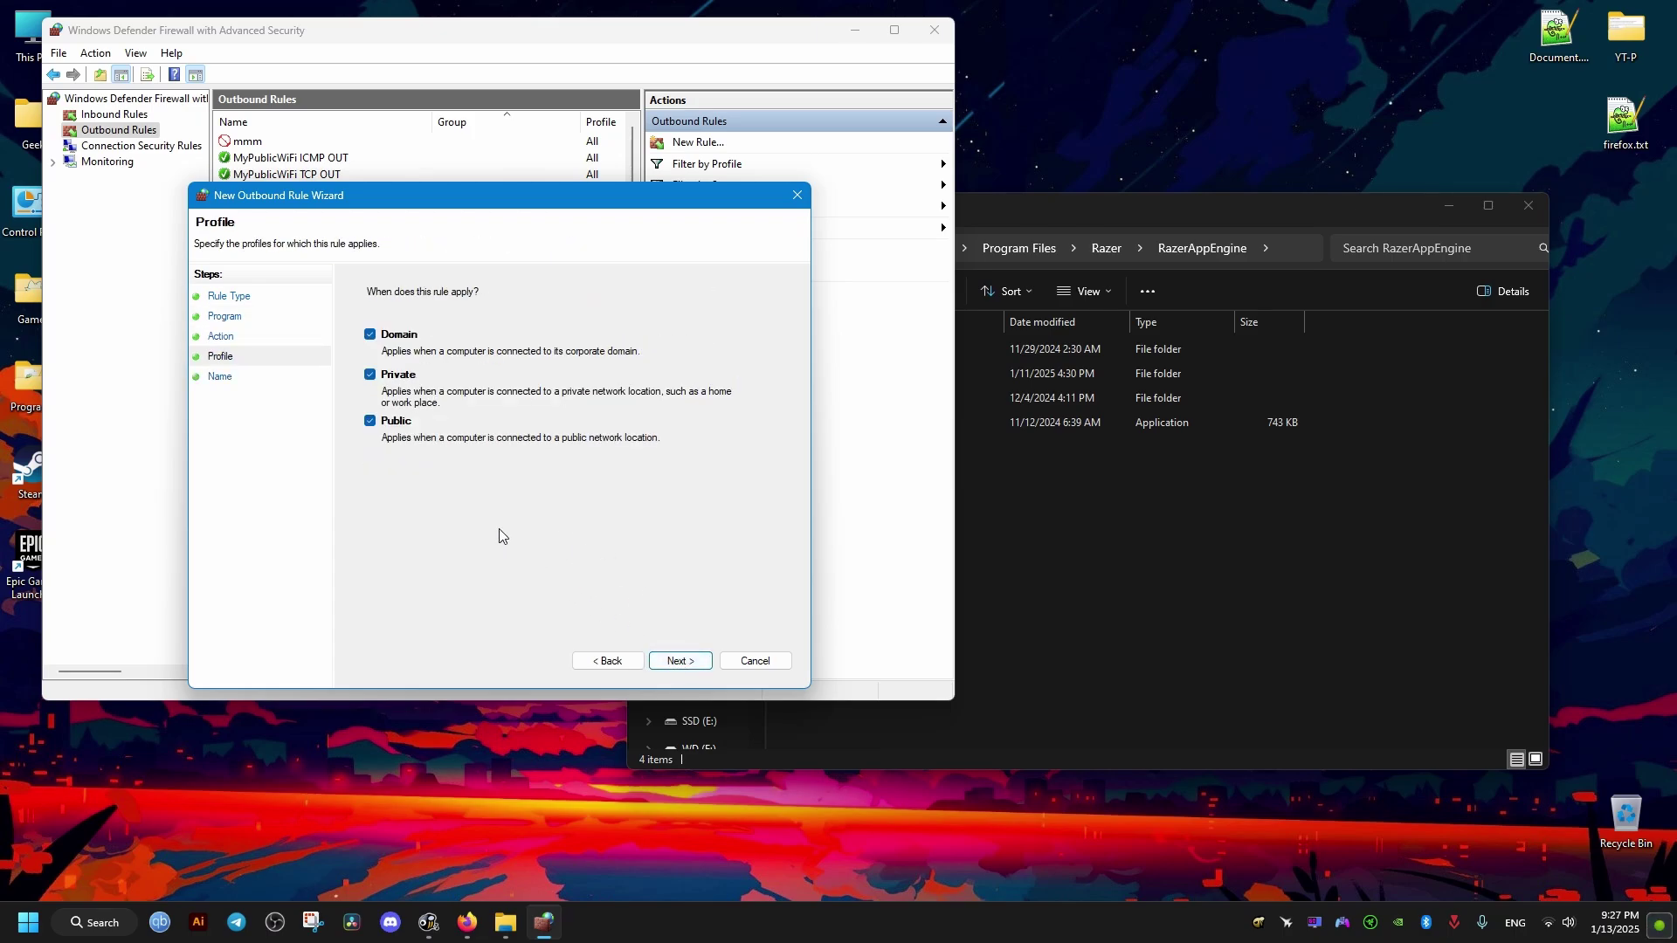
left_click(678, 661)
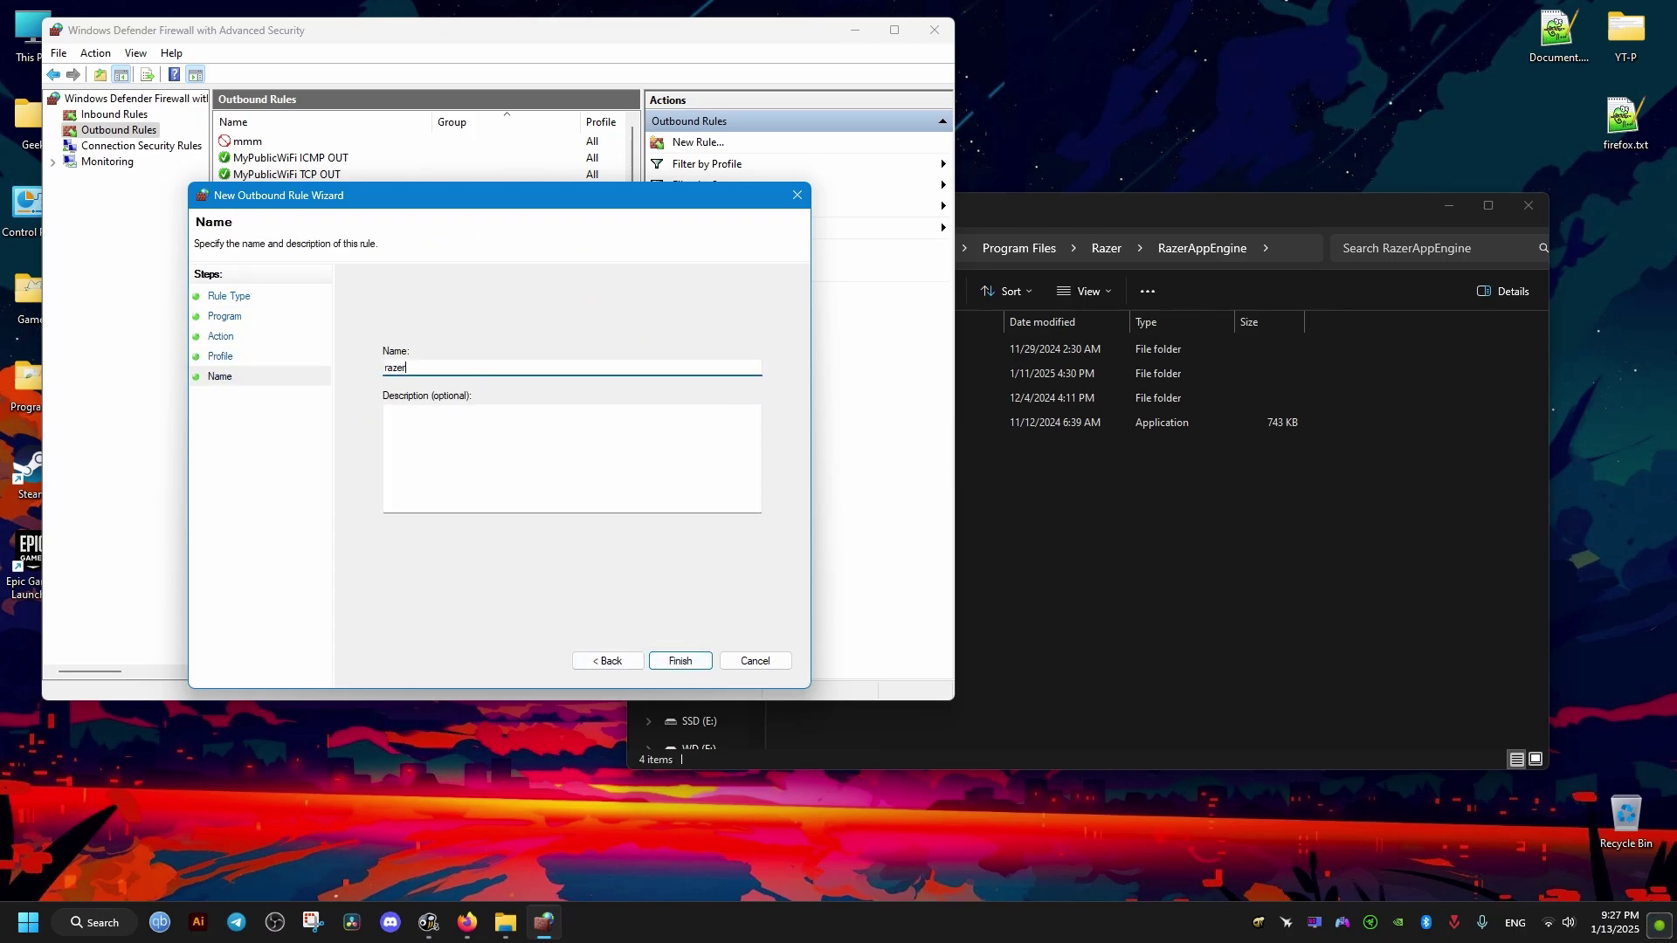
left_click(699, 665)
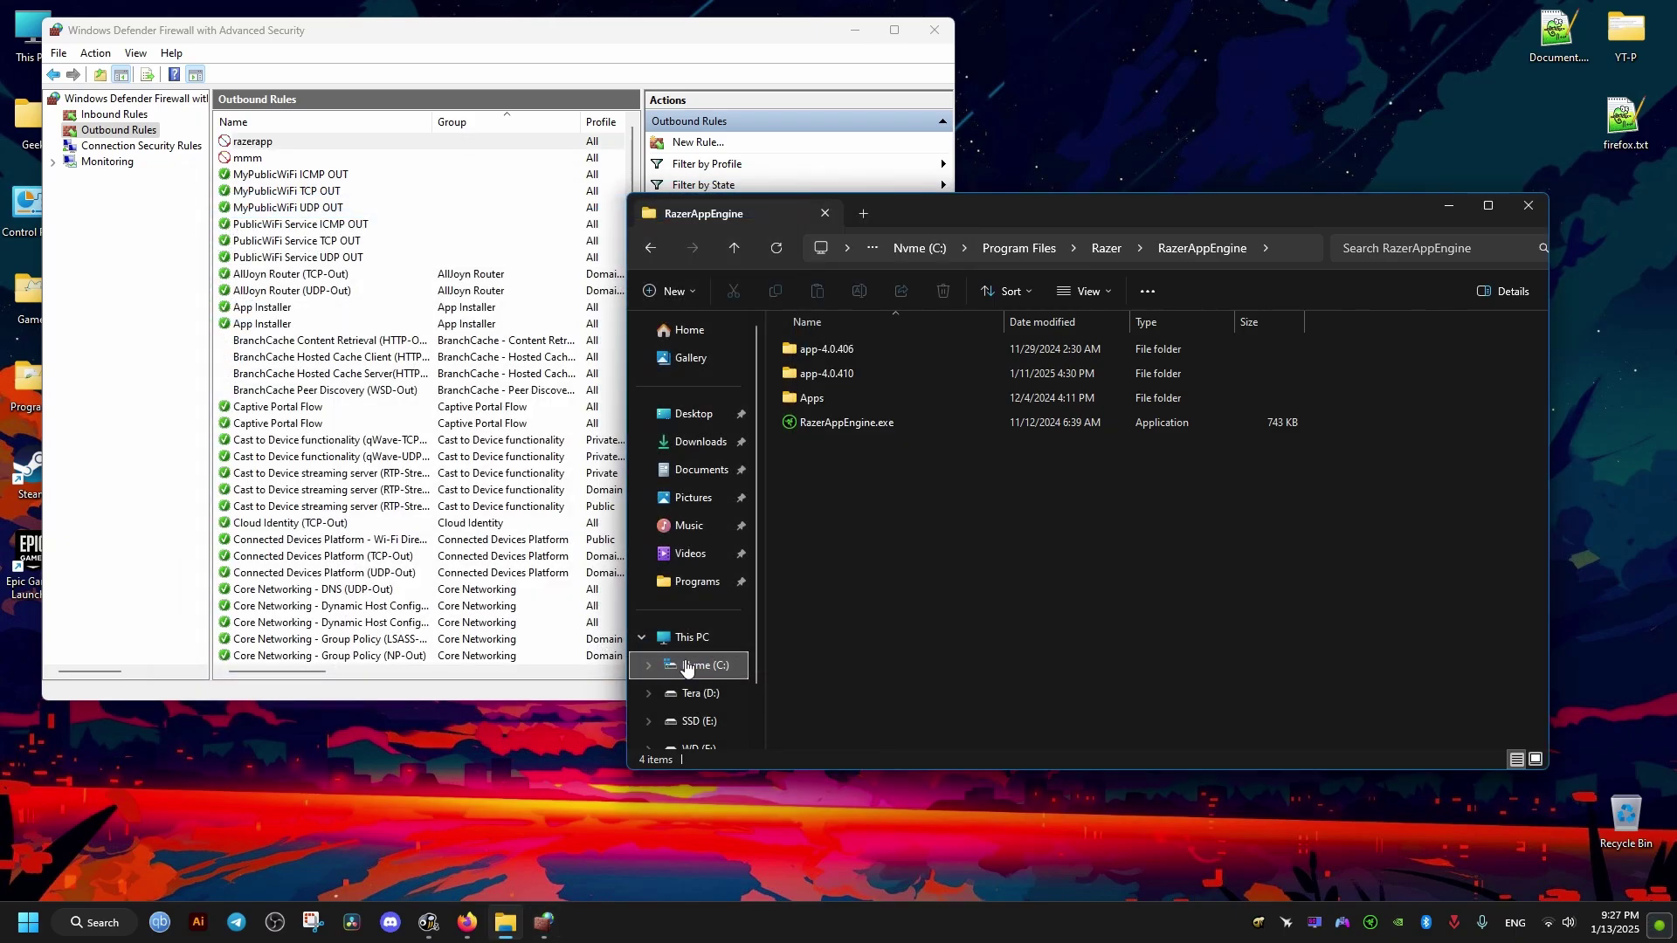
Start another Program outbound rule targeting app-4.0.410\RazerAppEngine.exe
left_click(640, 49)
left_click(698, 141)
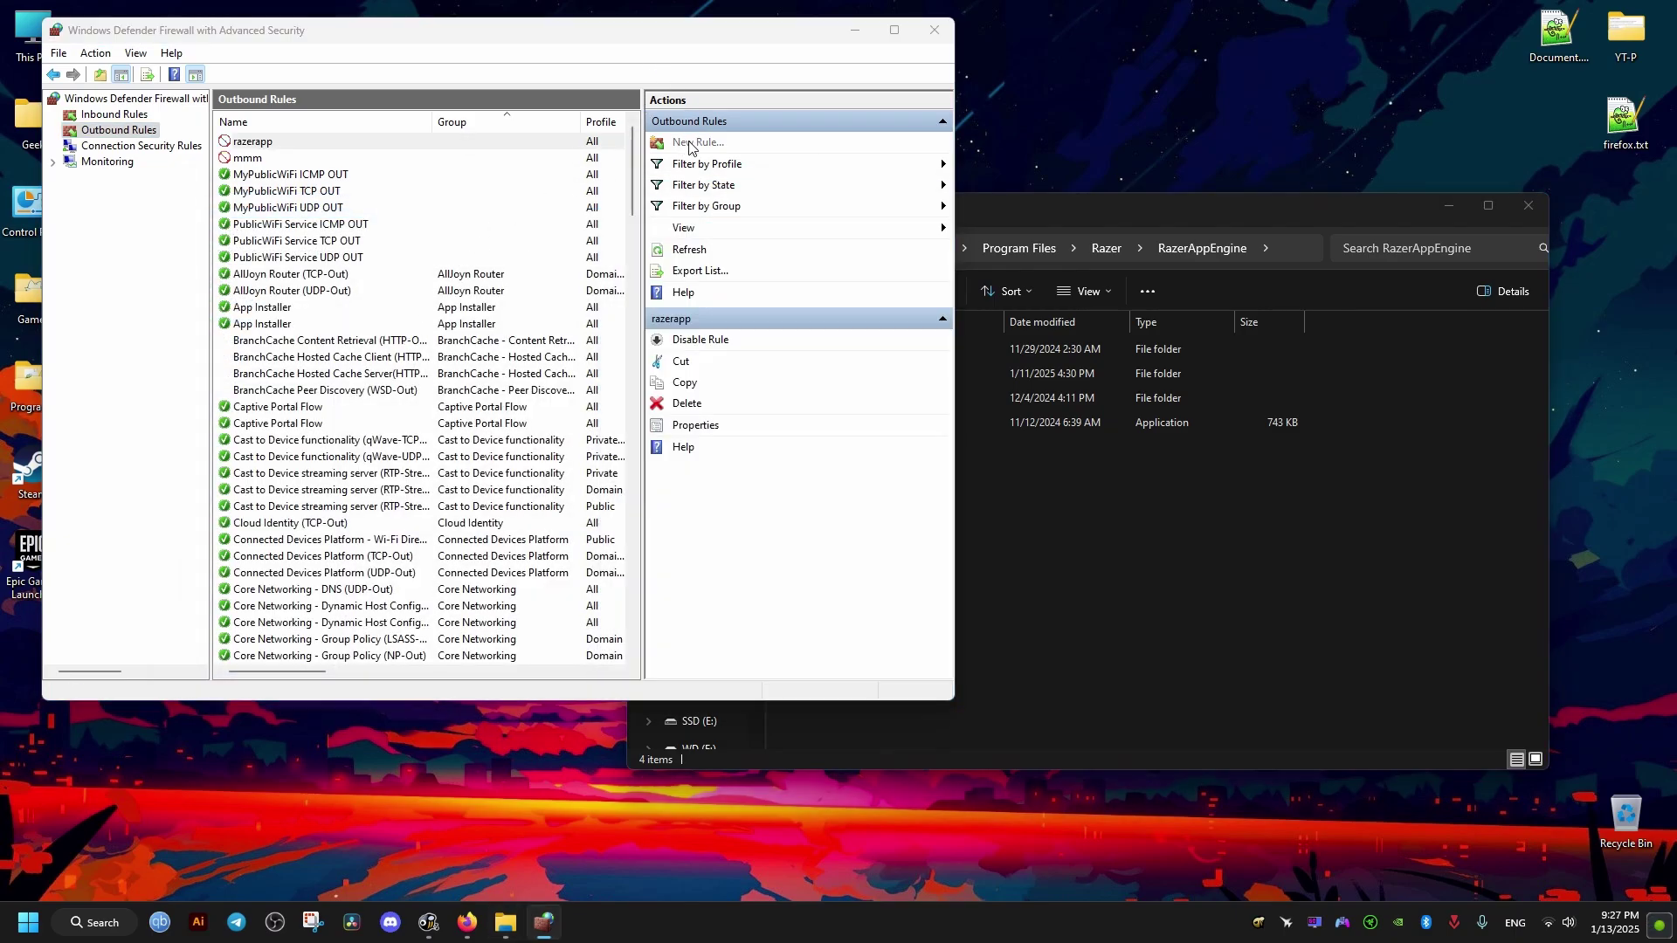
left_click(702, 683)
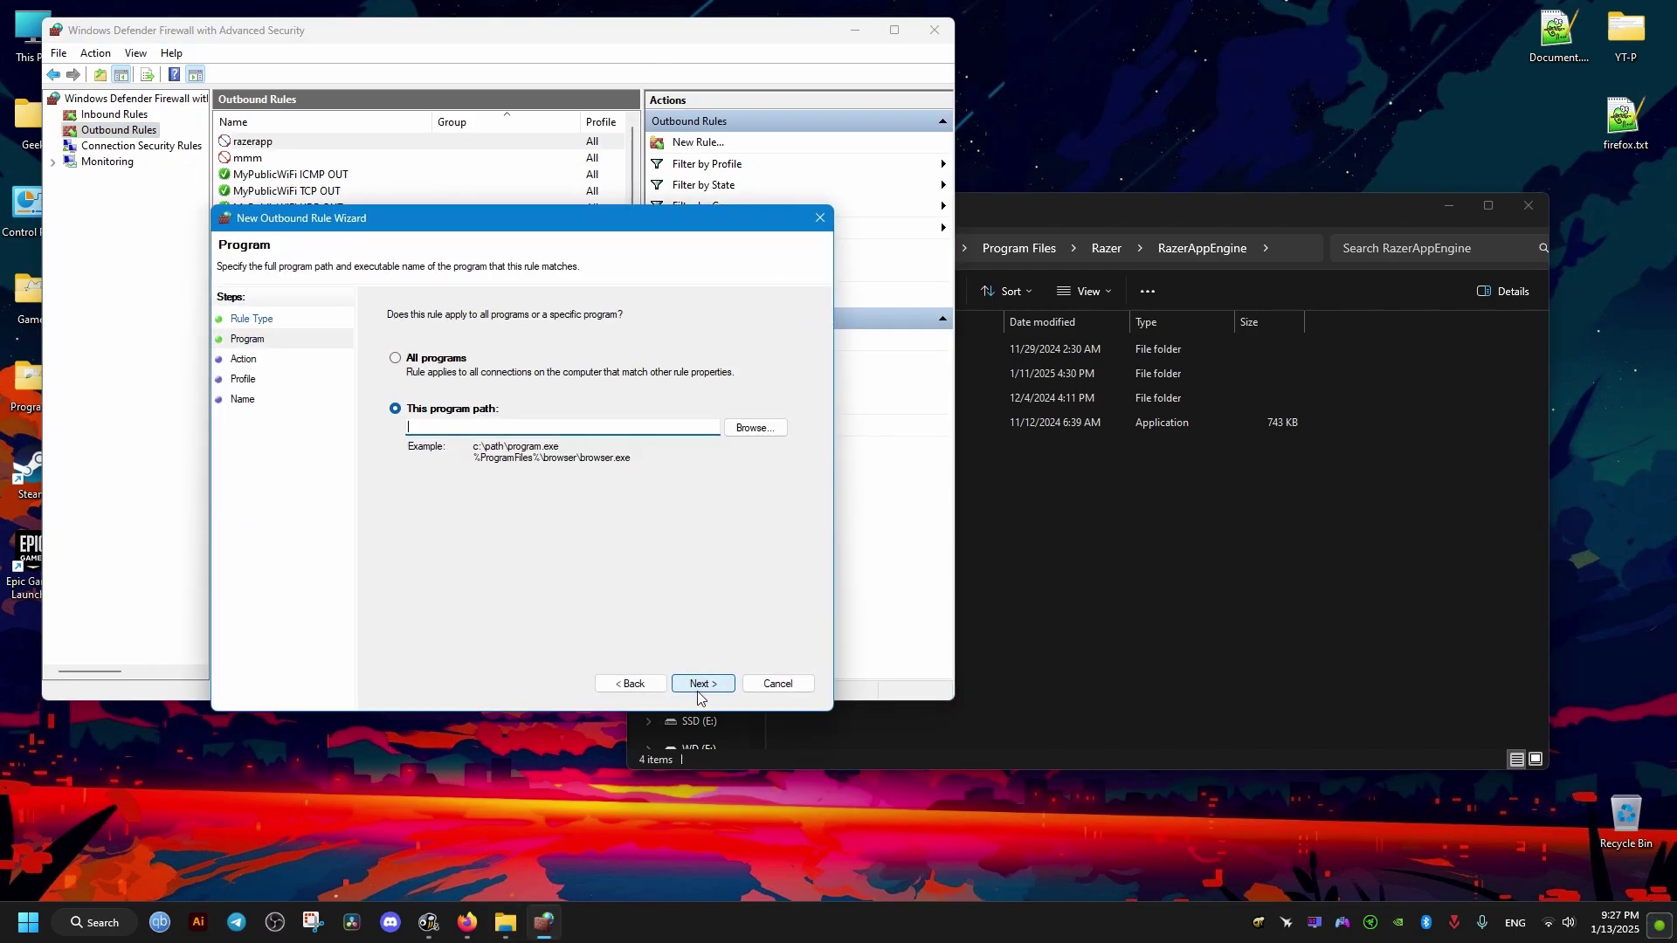
left_click(747, 429)
double_click(417, 396)
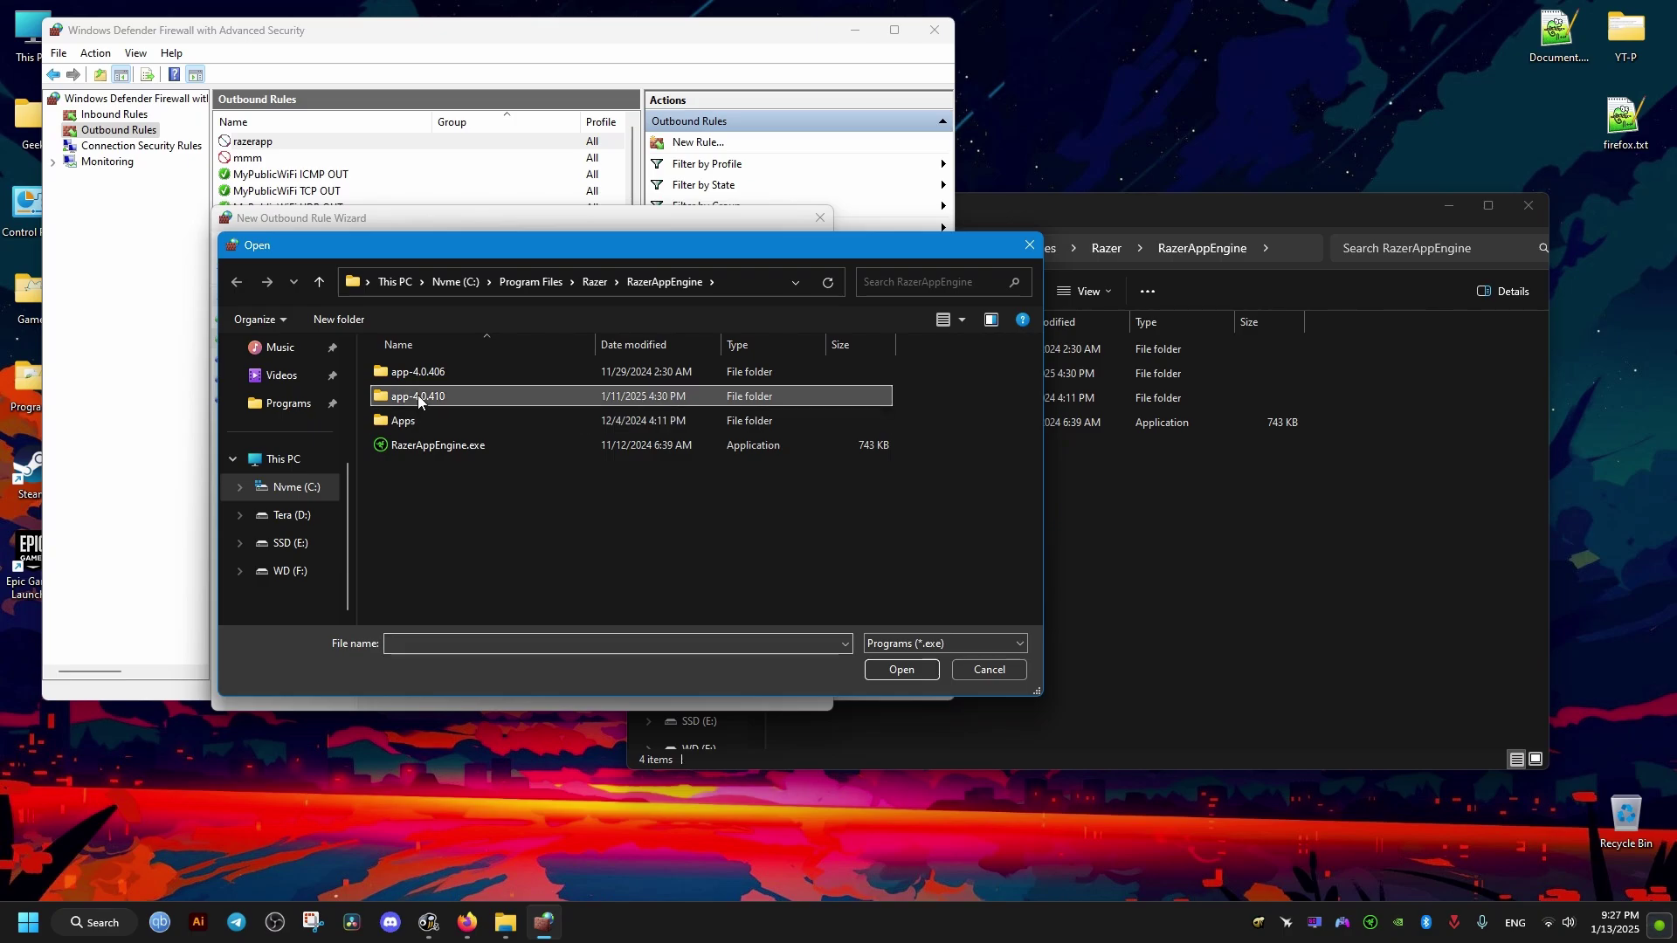
left_click(419, 446)
left_click(908, 671)
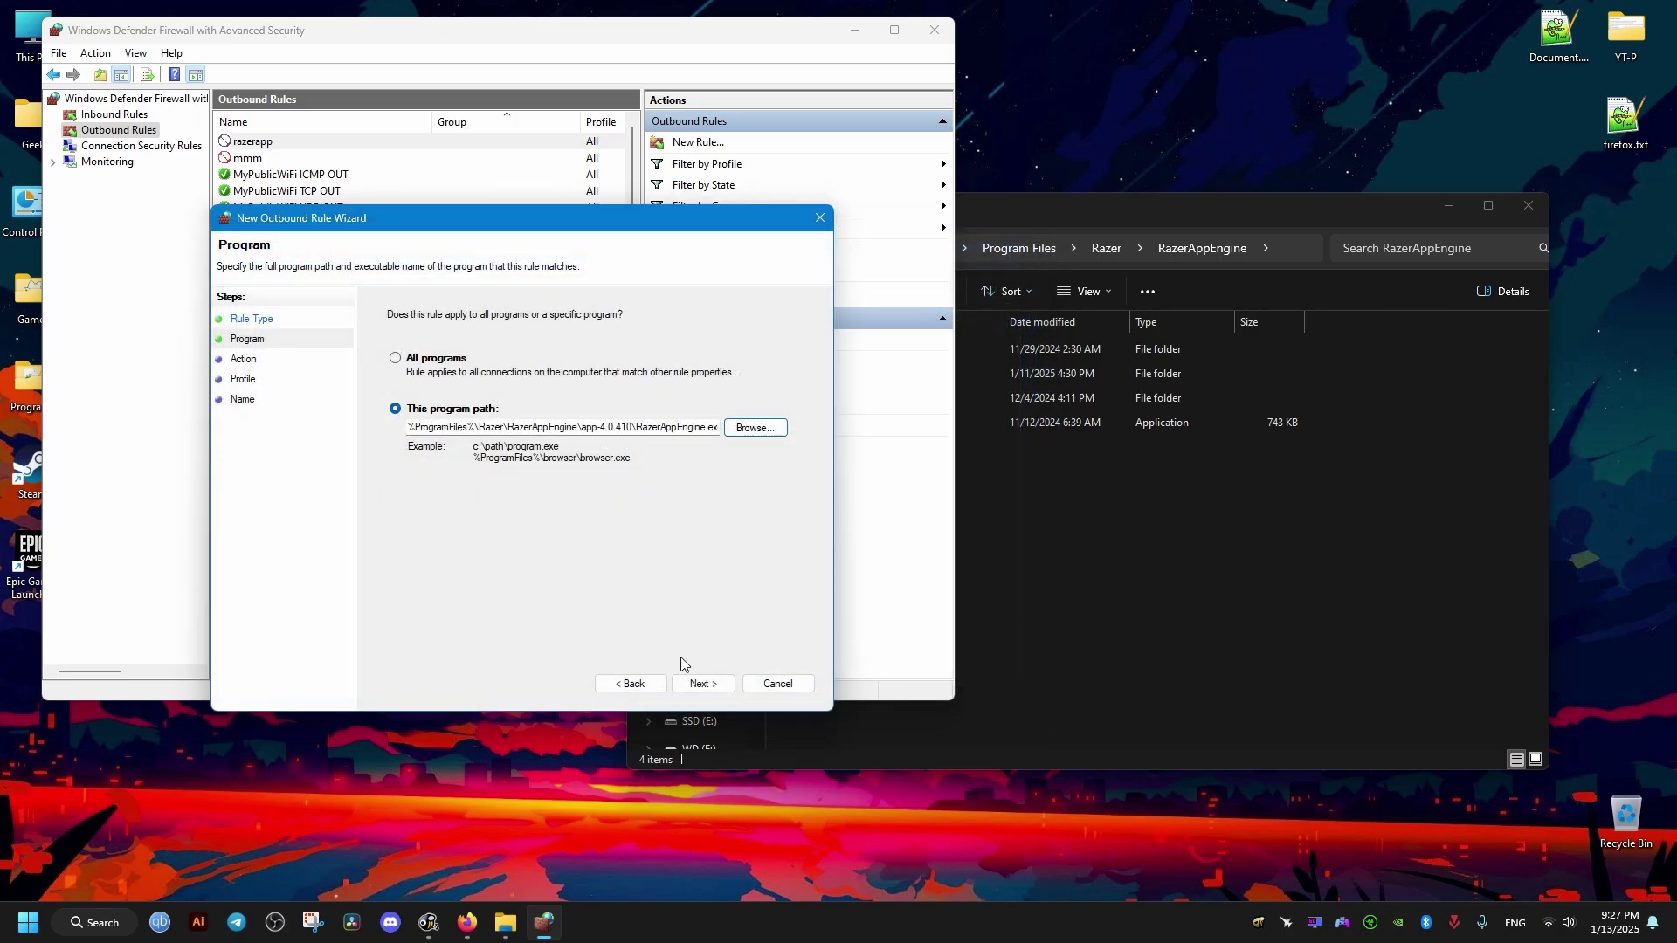
Set it to block the connection on all profiles and name it 'razerapp2'
left_click(706, 685)
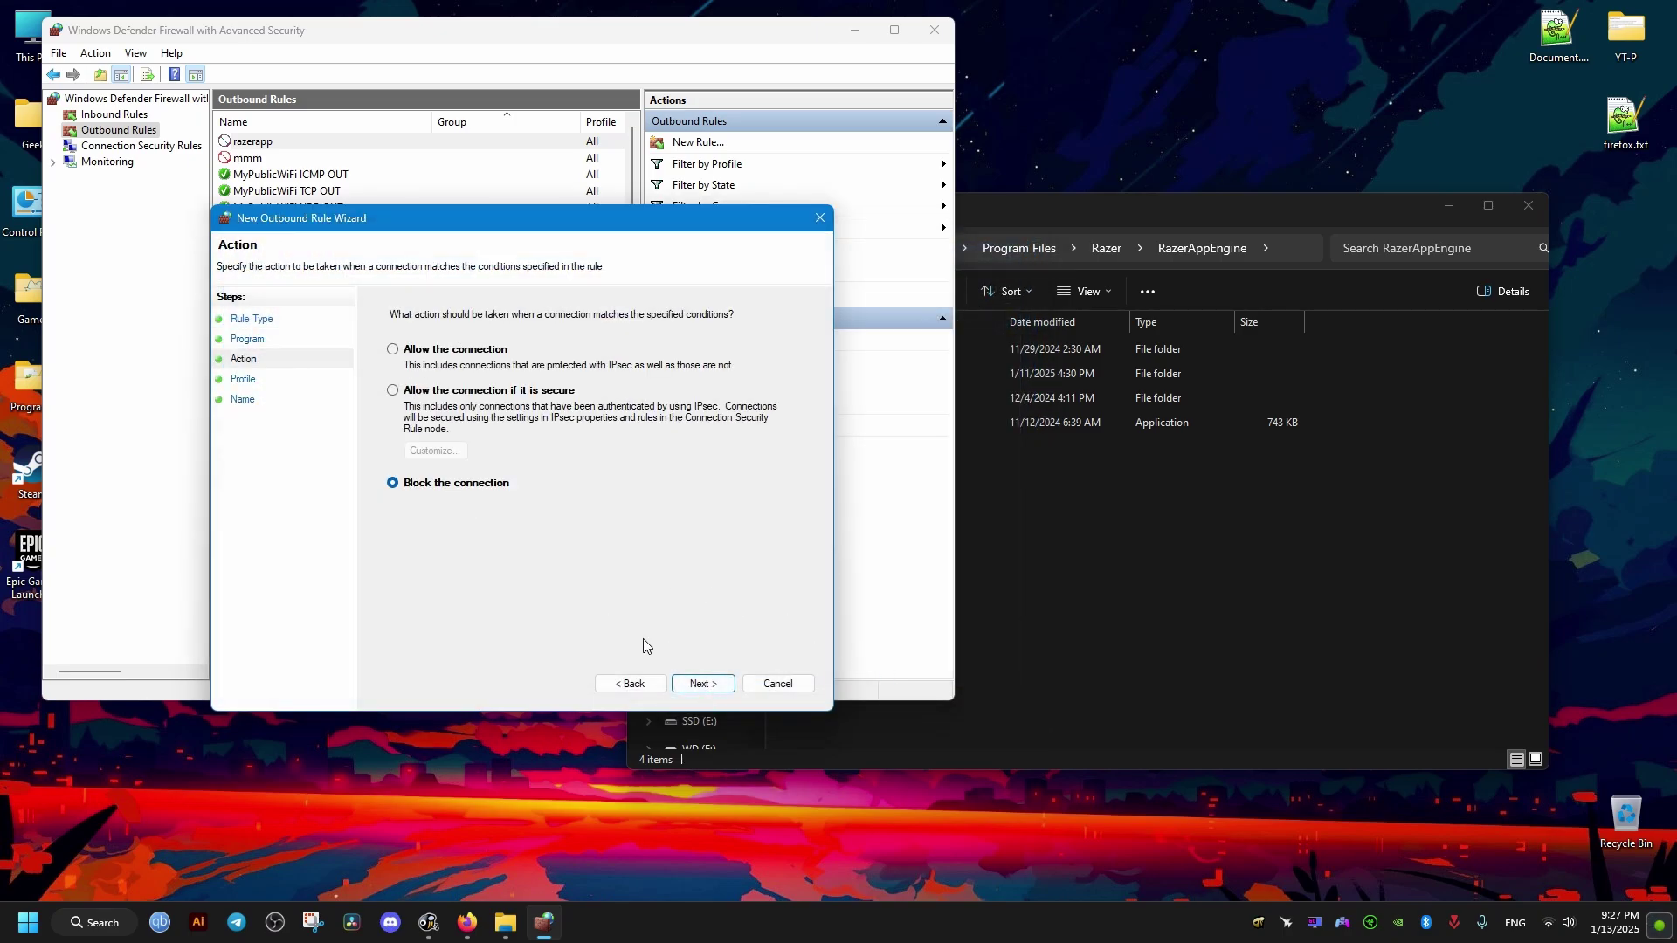
left_click(708, 686)
left_click(704, 685)
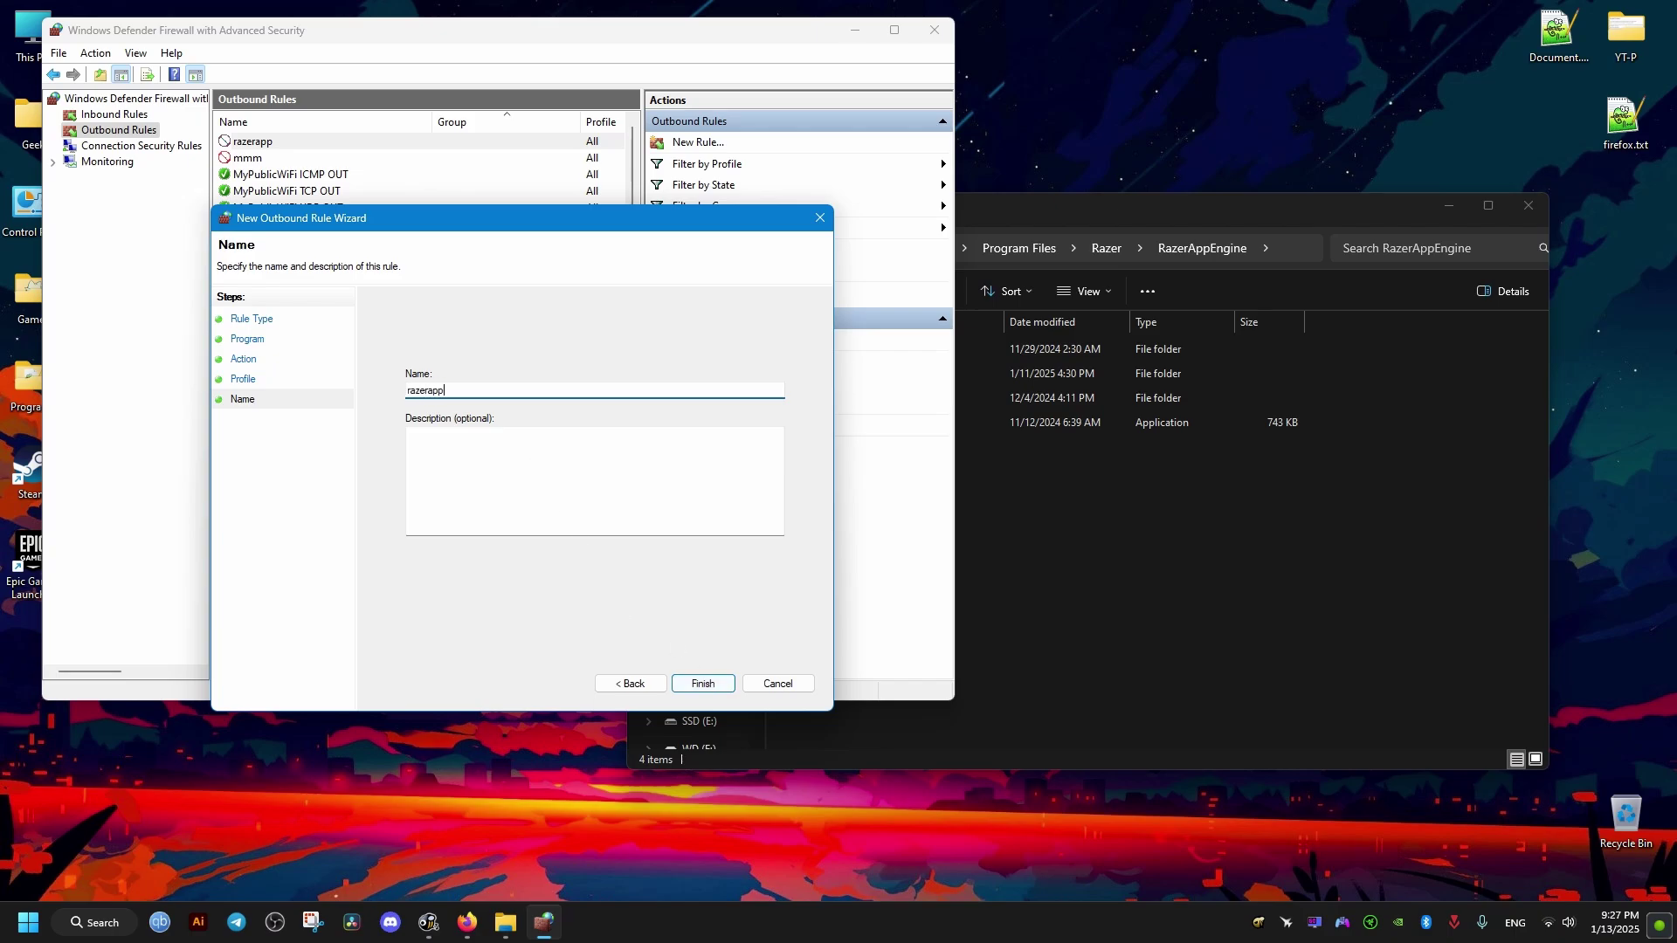
left_click(699, 683)
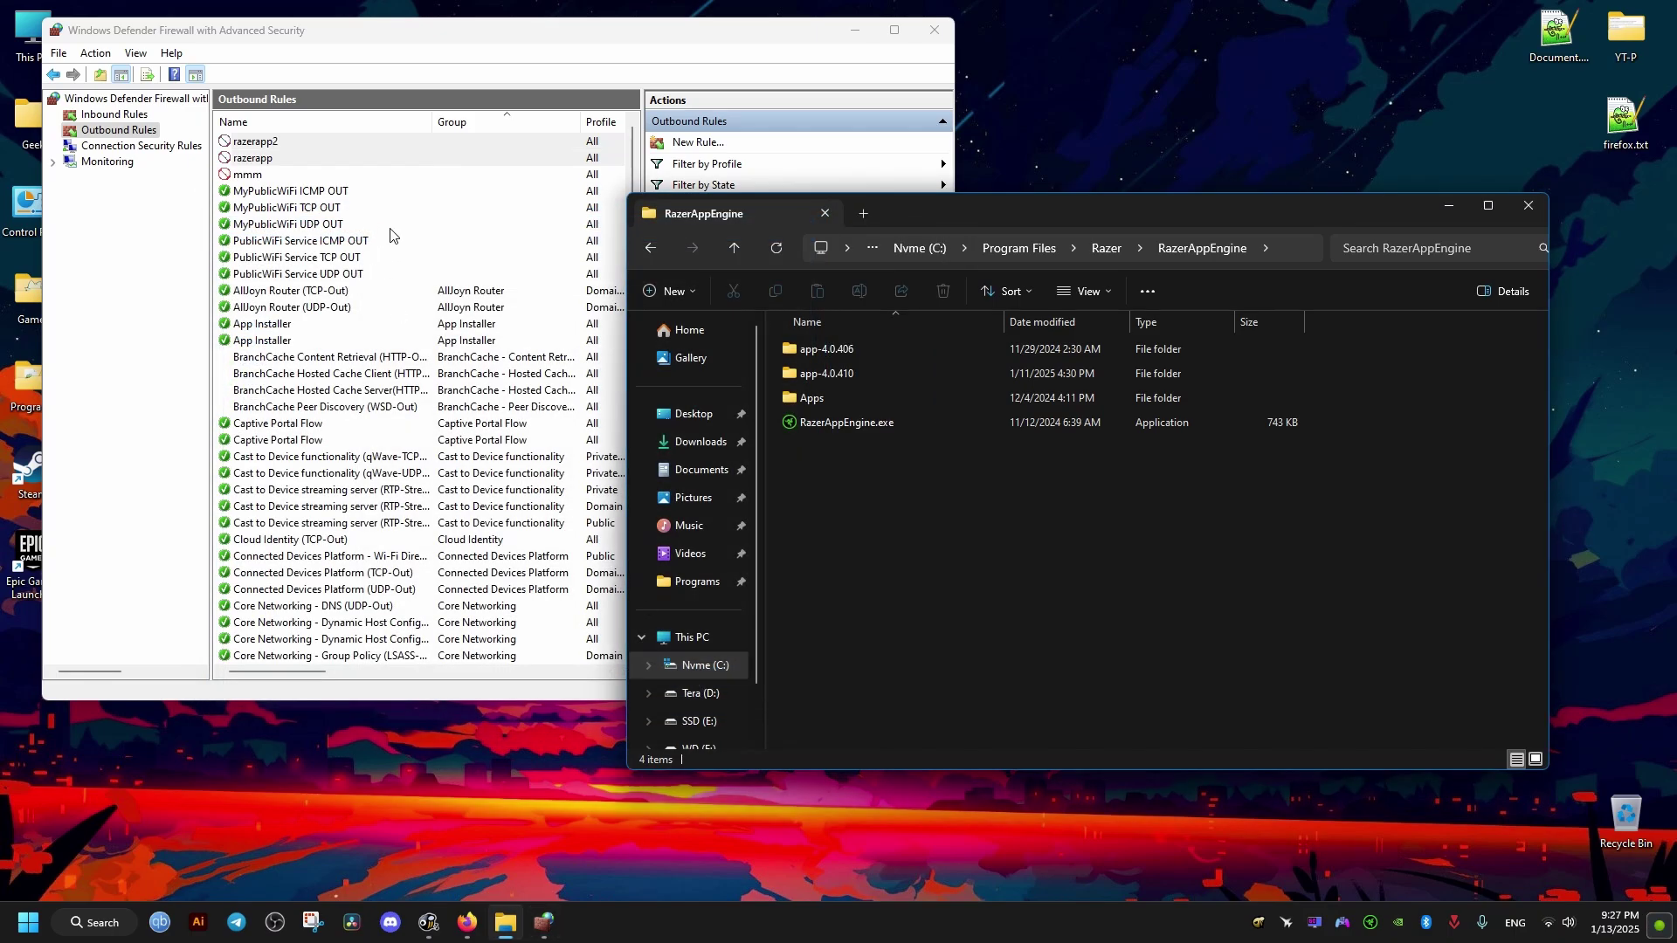
Close the firewall console and open Task Manager to check the RazerAppEngine processes
left_click(393, 53)
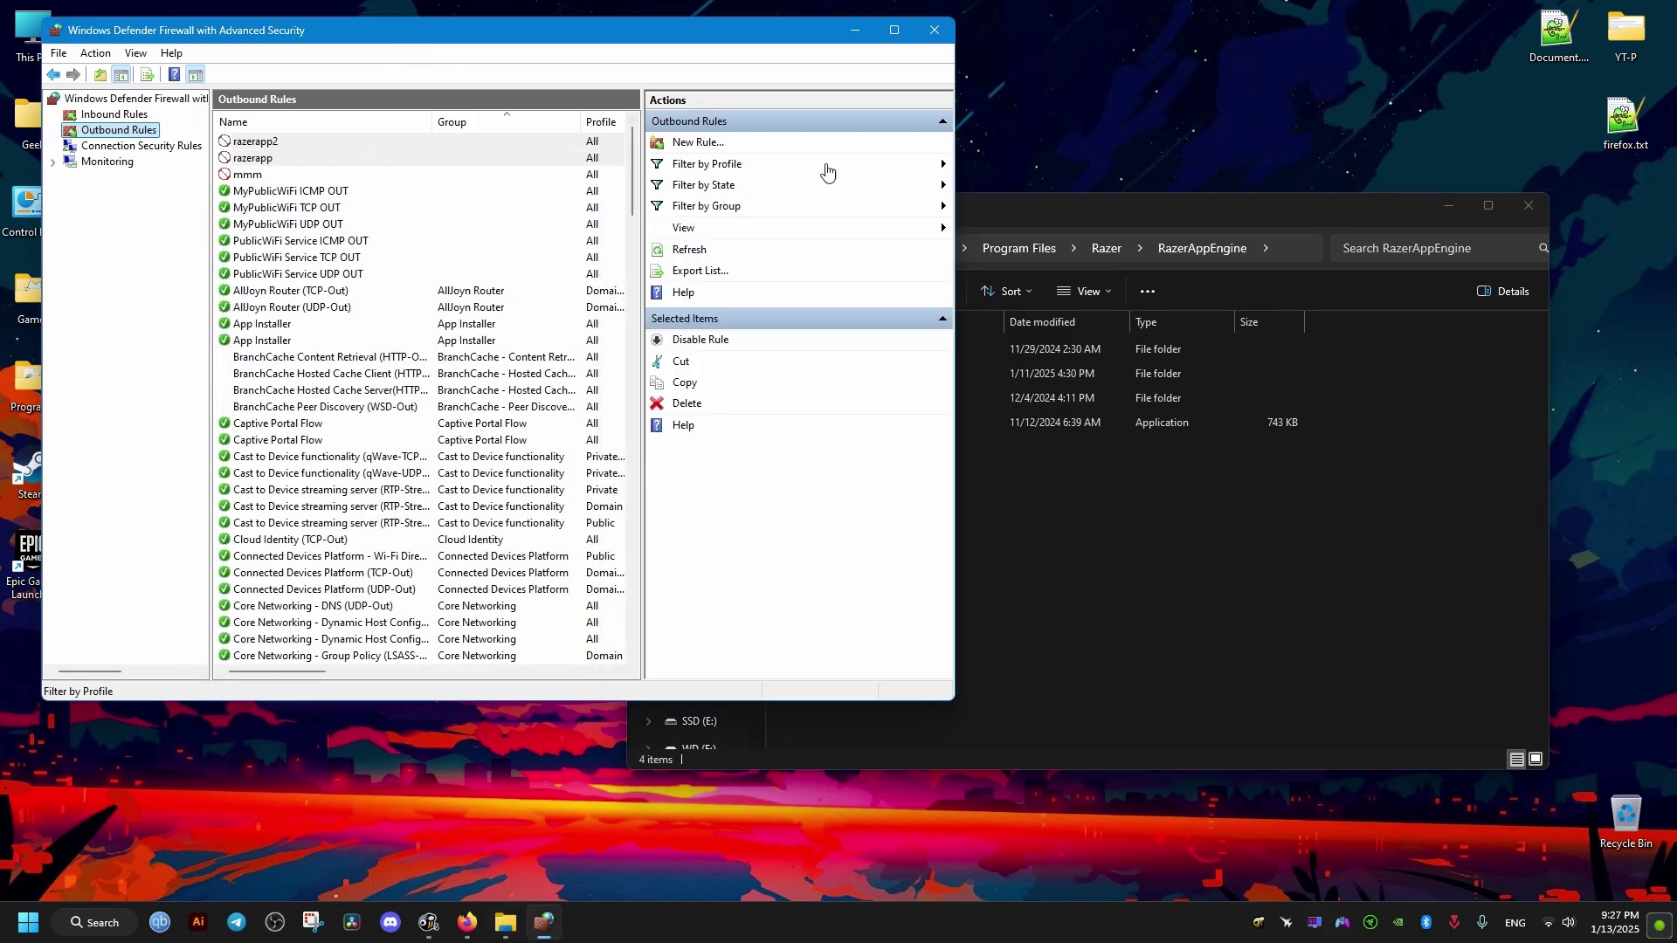
left_click(929, 35)
right_click(629, 919)
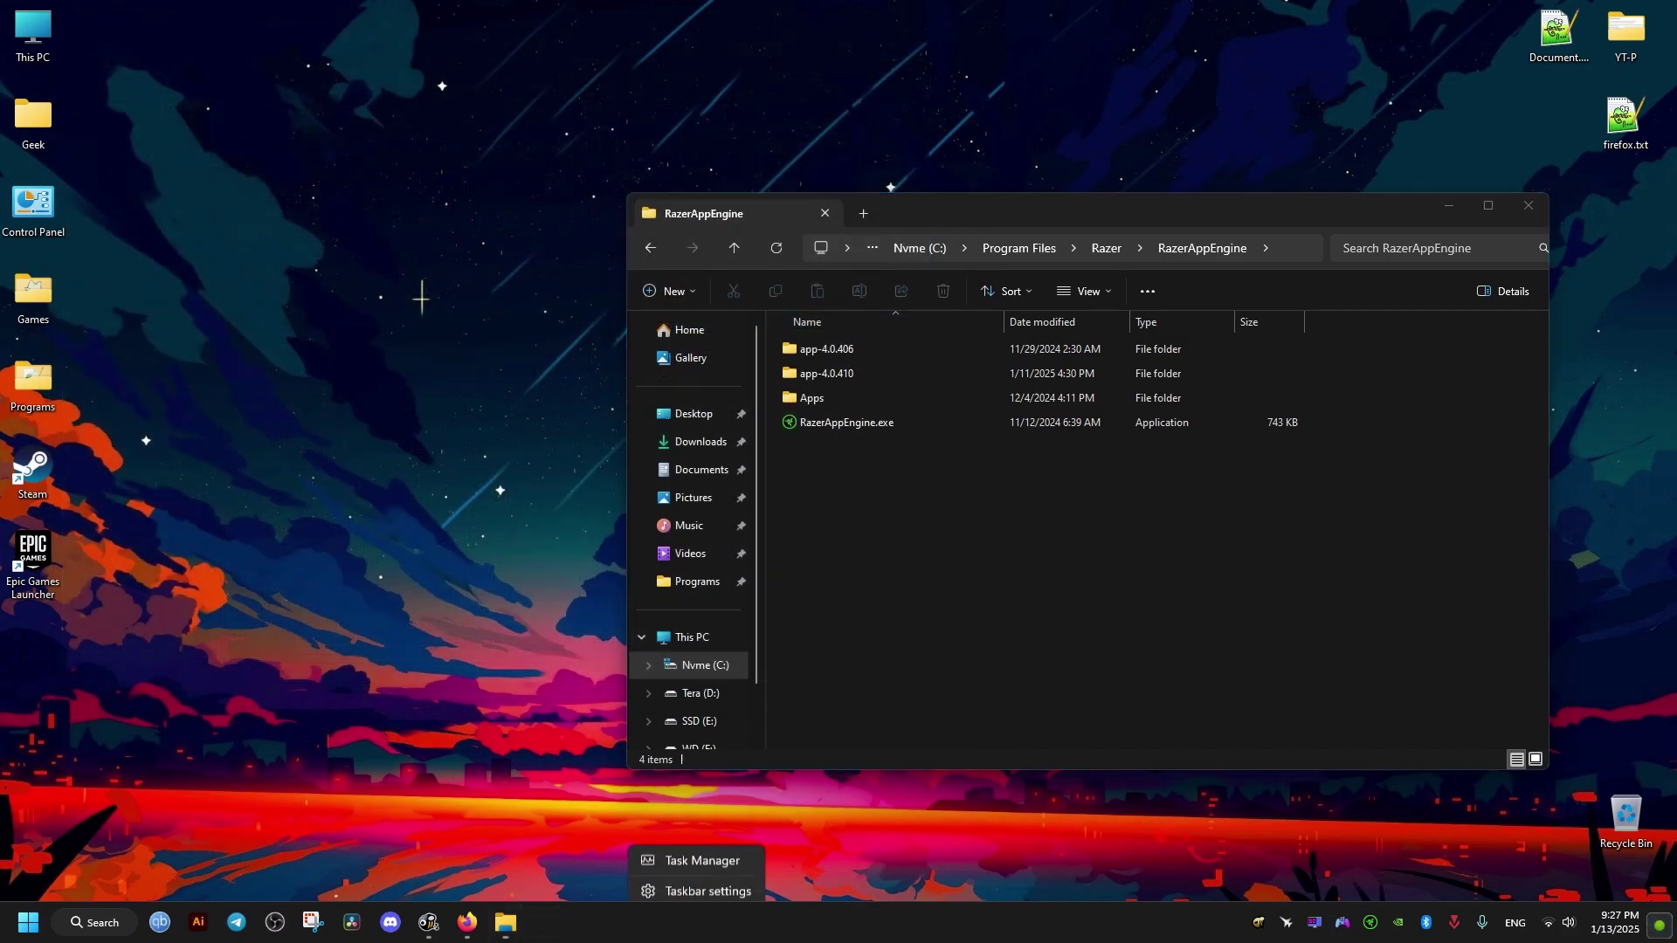
left_click(671, 854)
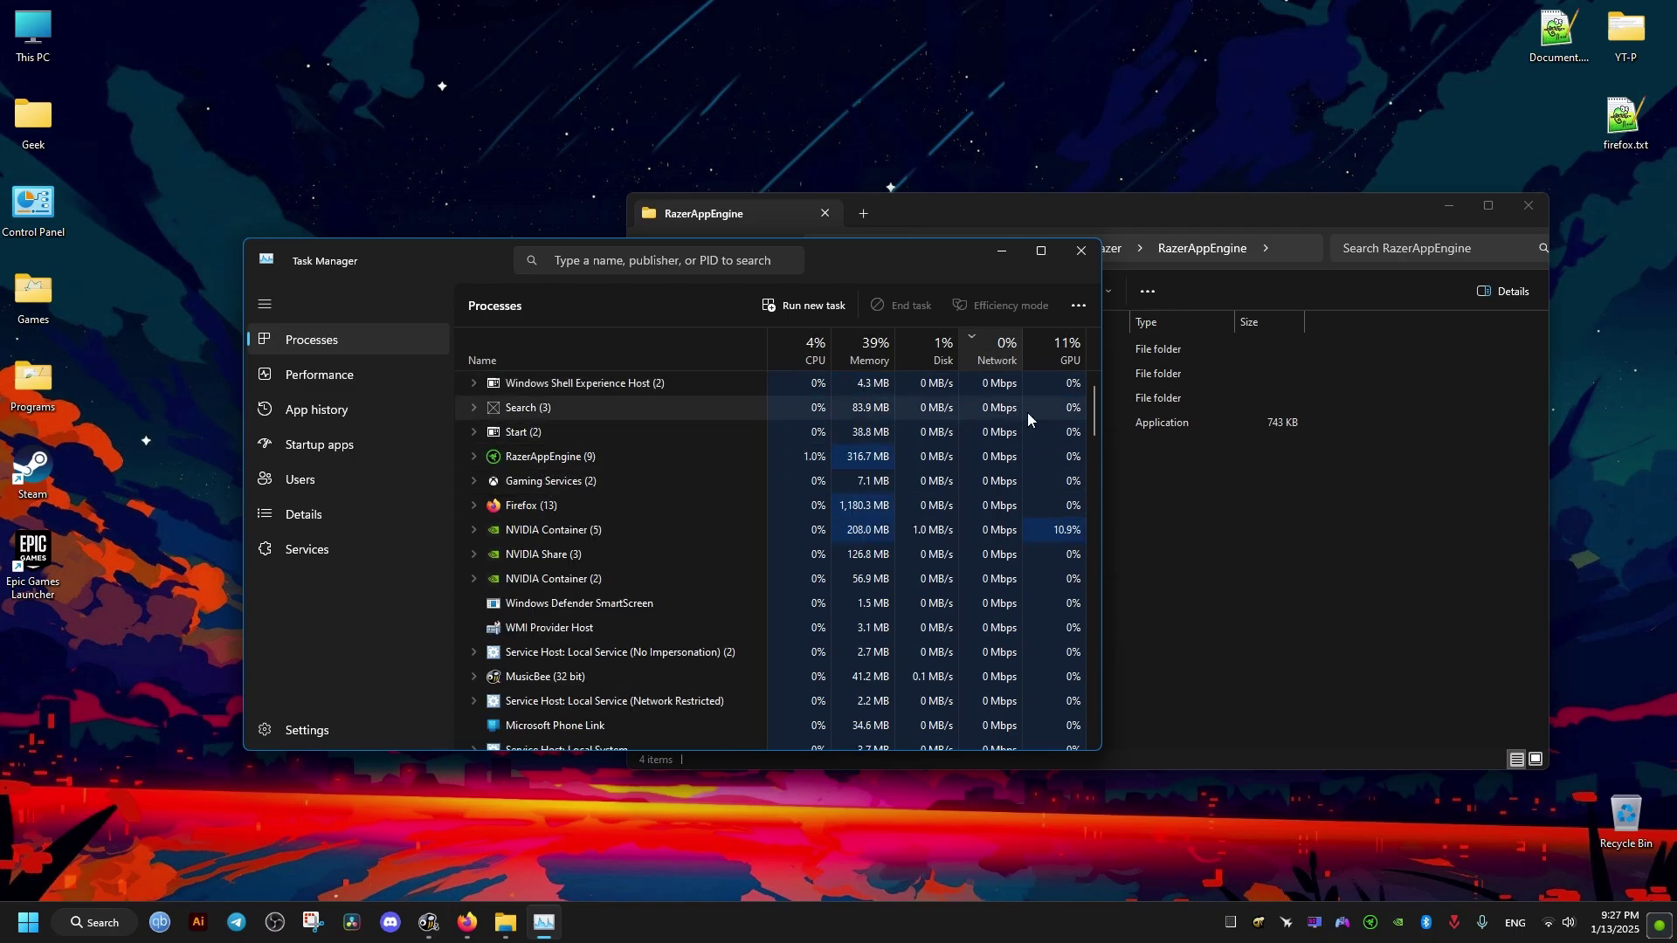
Close Task Manager, reopen the firewall console by searching 'fir', and show Inbound Rules
left_click(1082, 253)
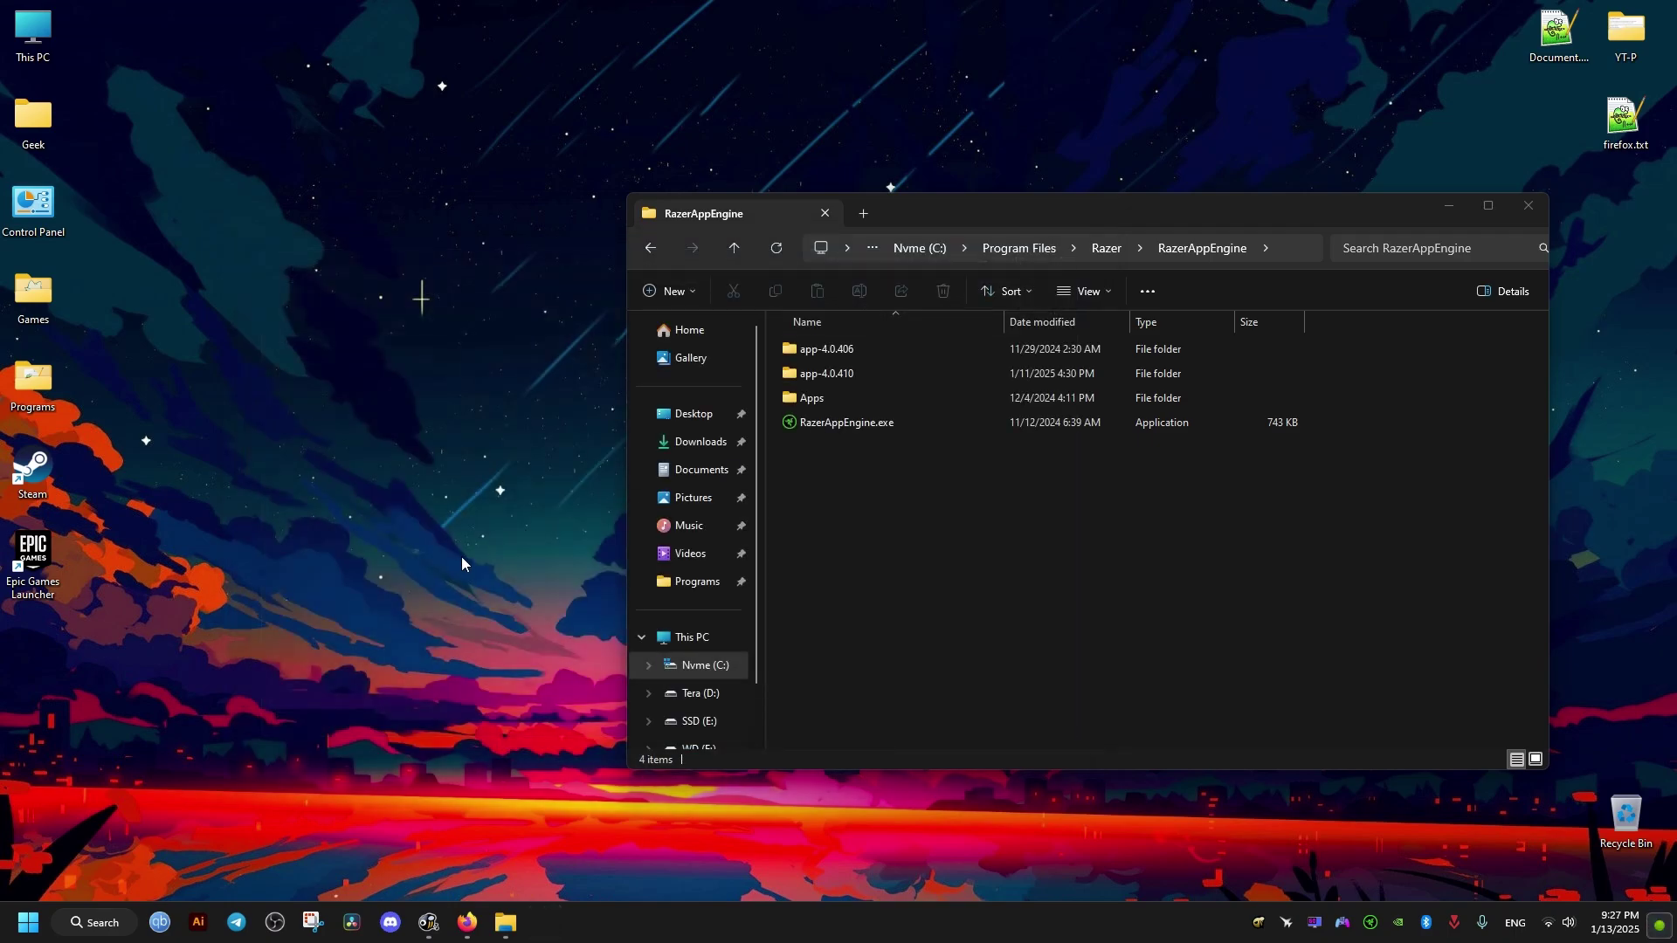
key("super")
type("fire")
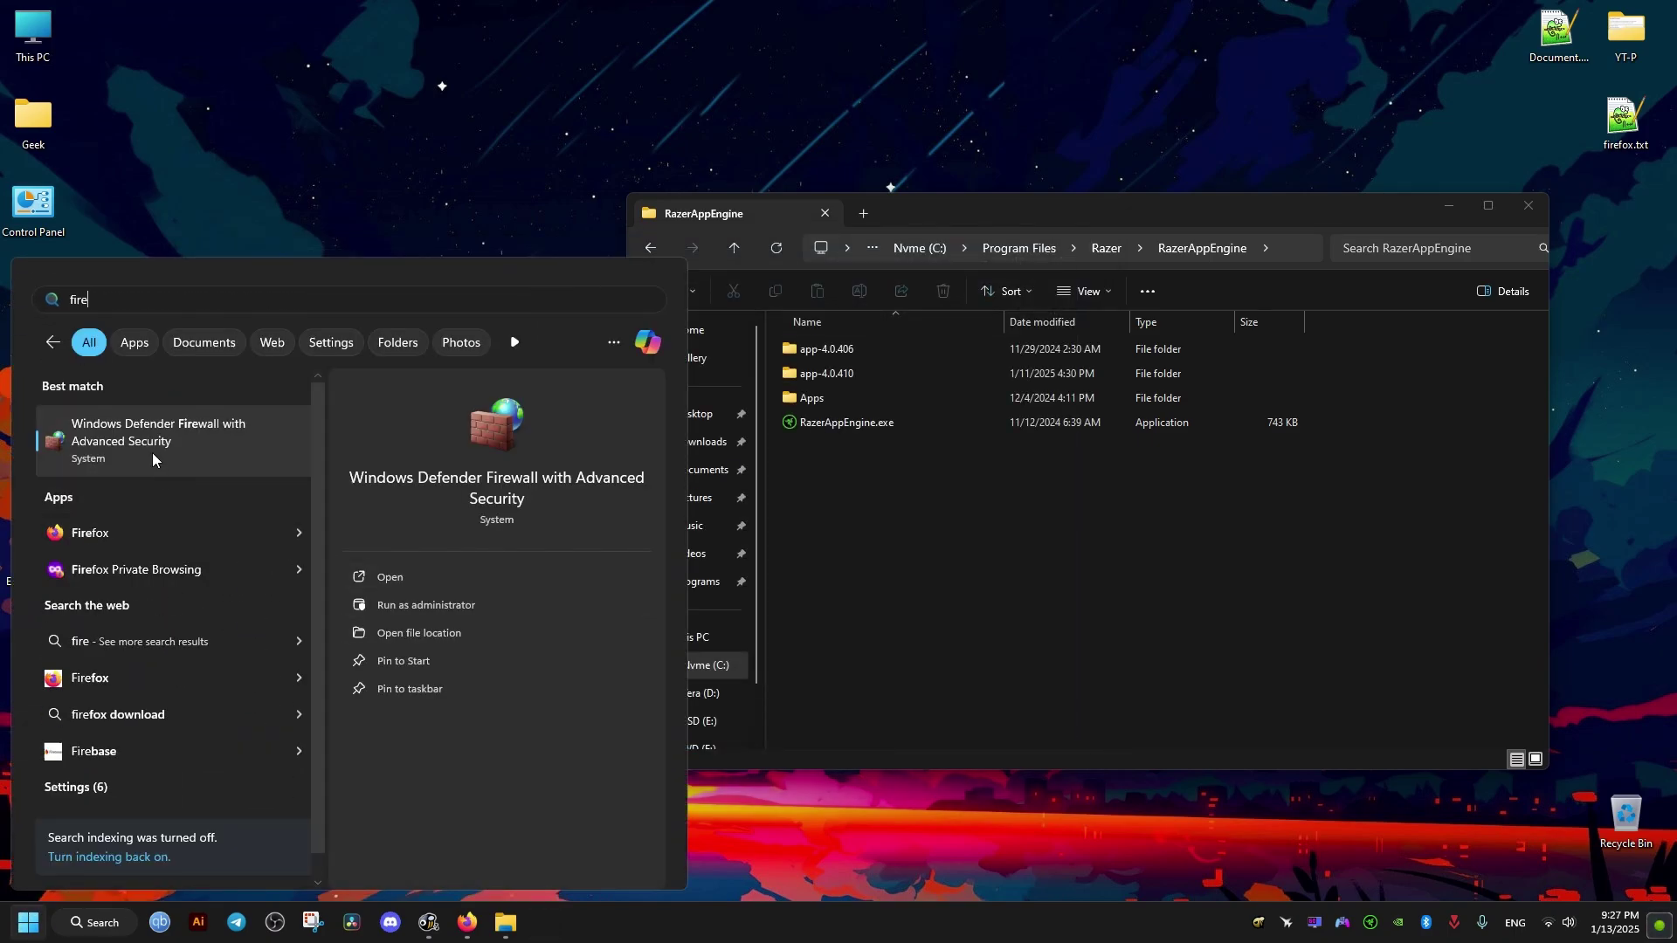
left_click(150, 448)
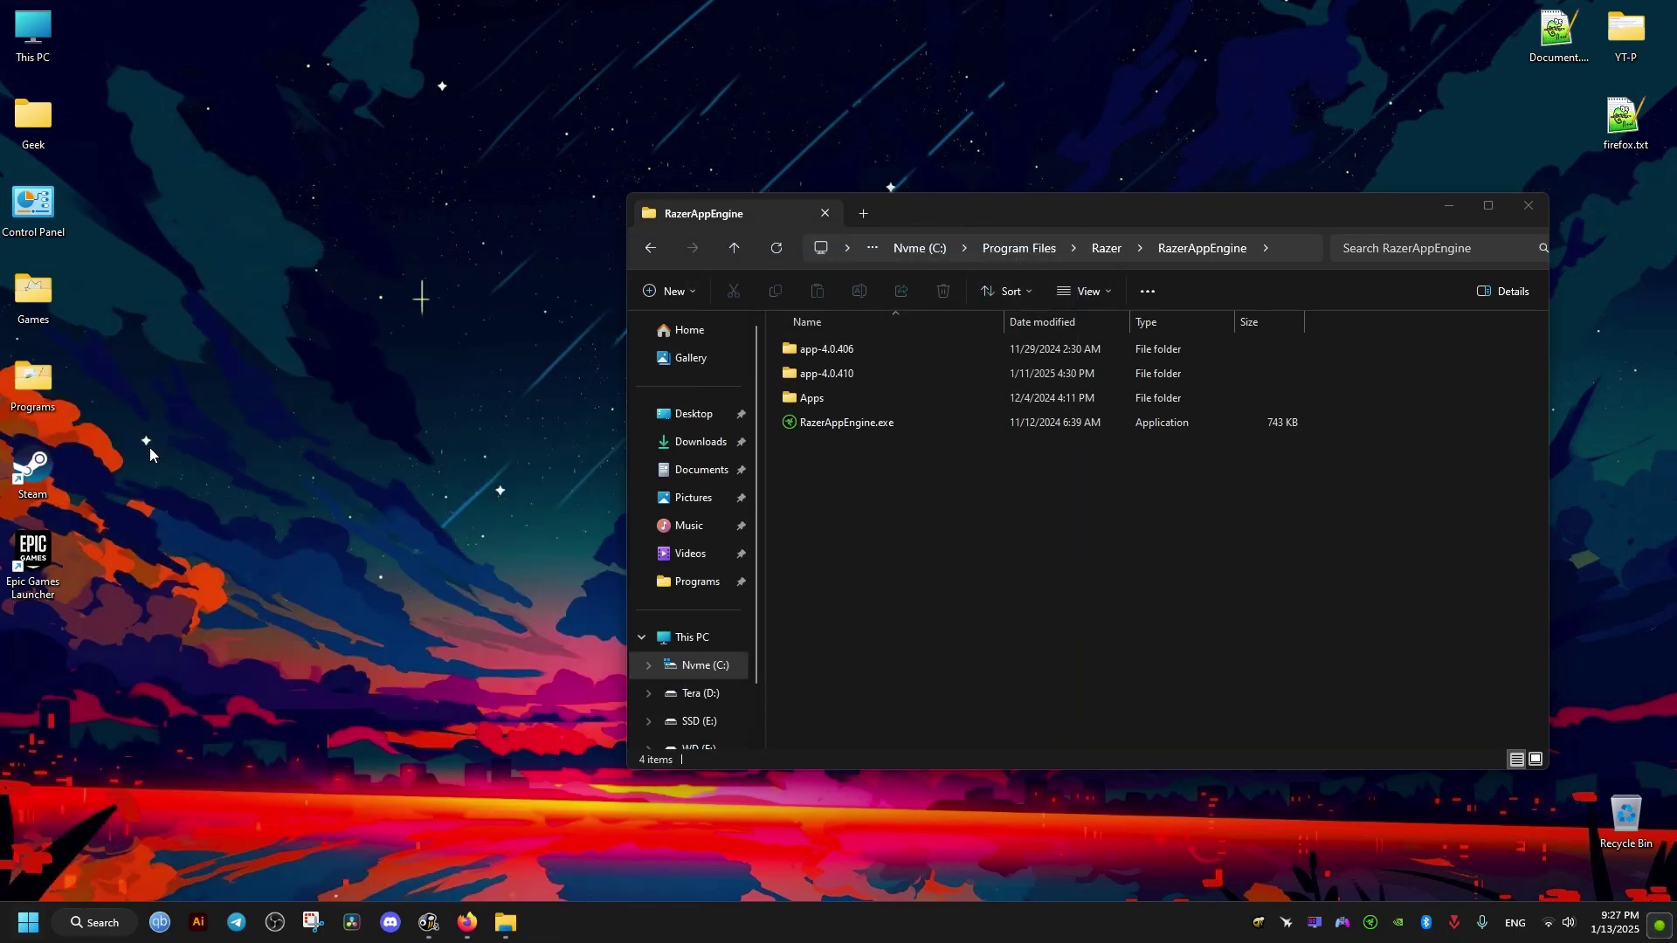
left_click(114, 116)
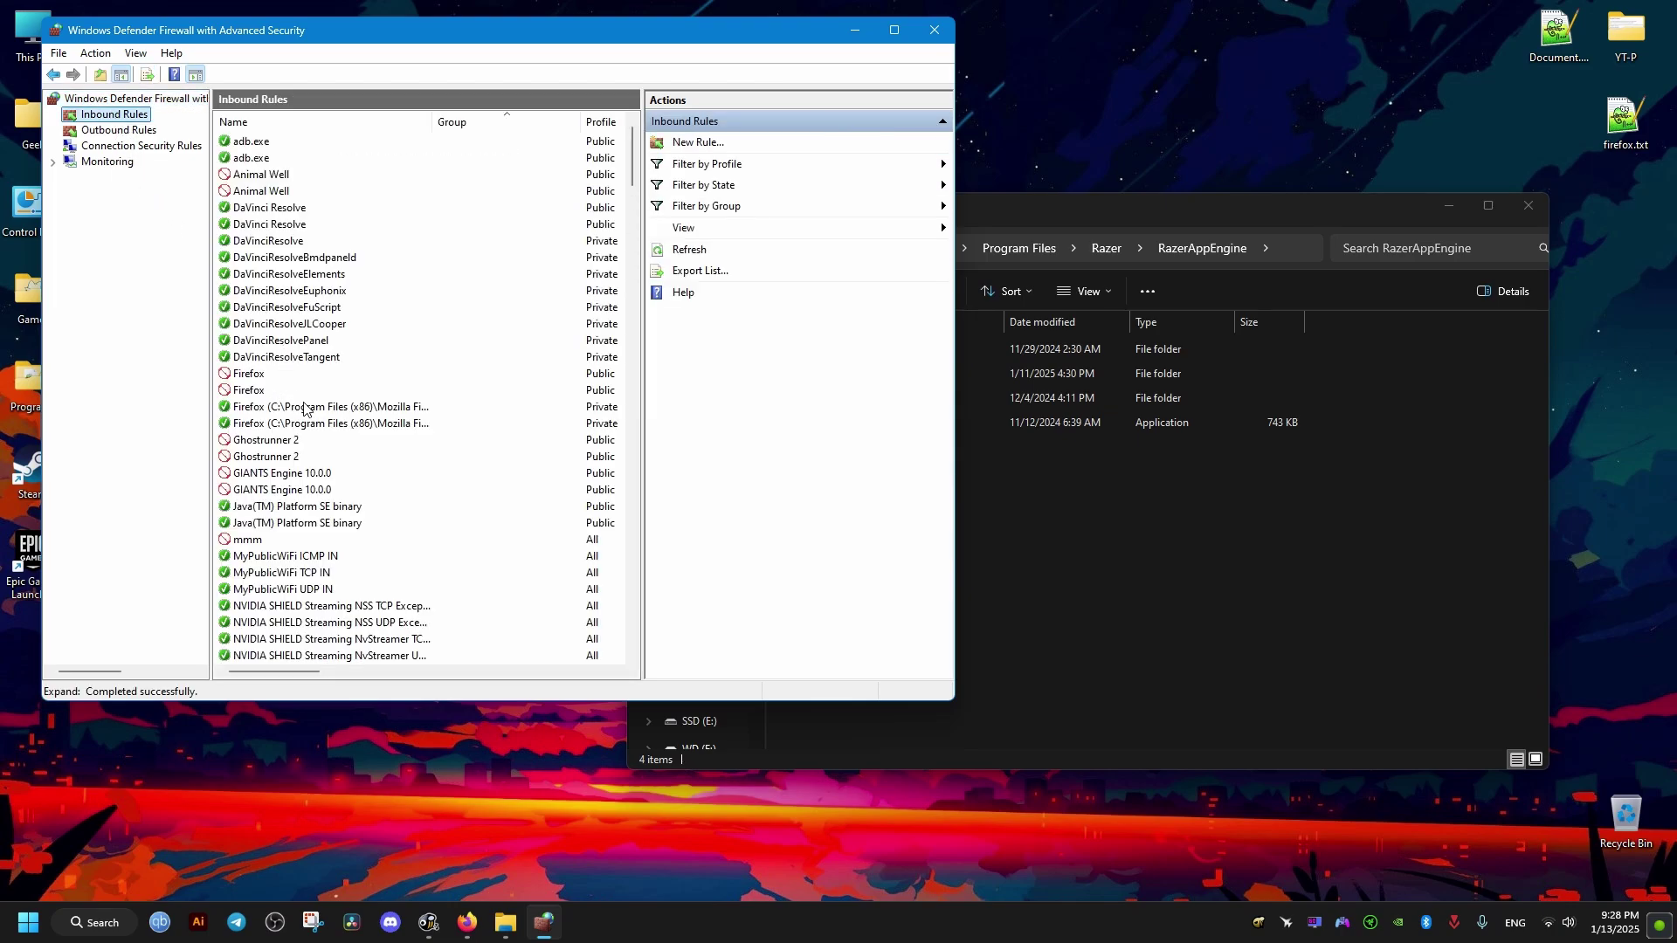
Disable the razerapp and razerapp2 inbound rules, then reopen Task Manager to test the change
left_click_drag(637, 164, 638, 208)
right_click(256, 409)
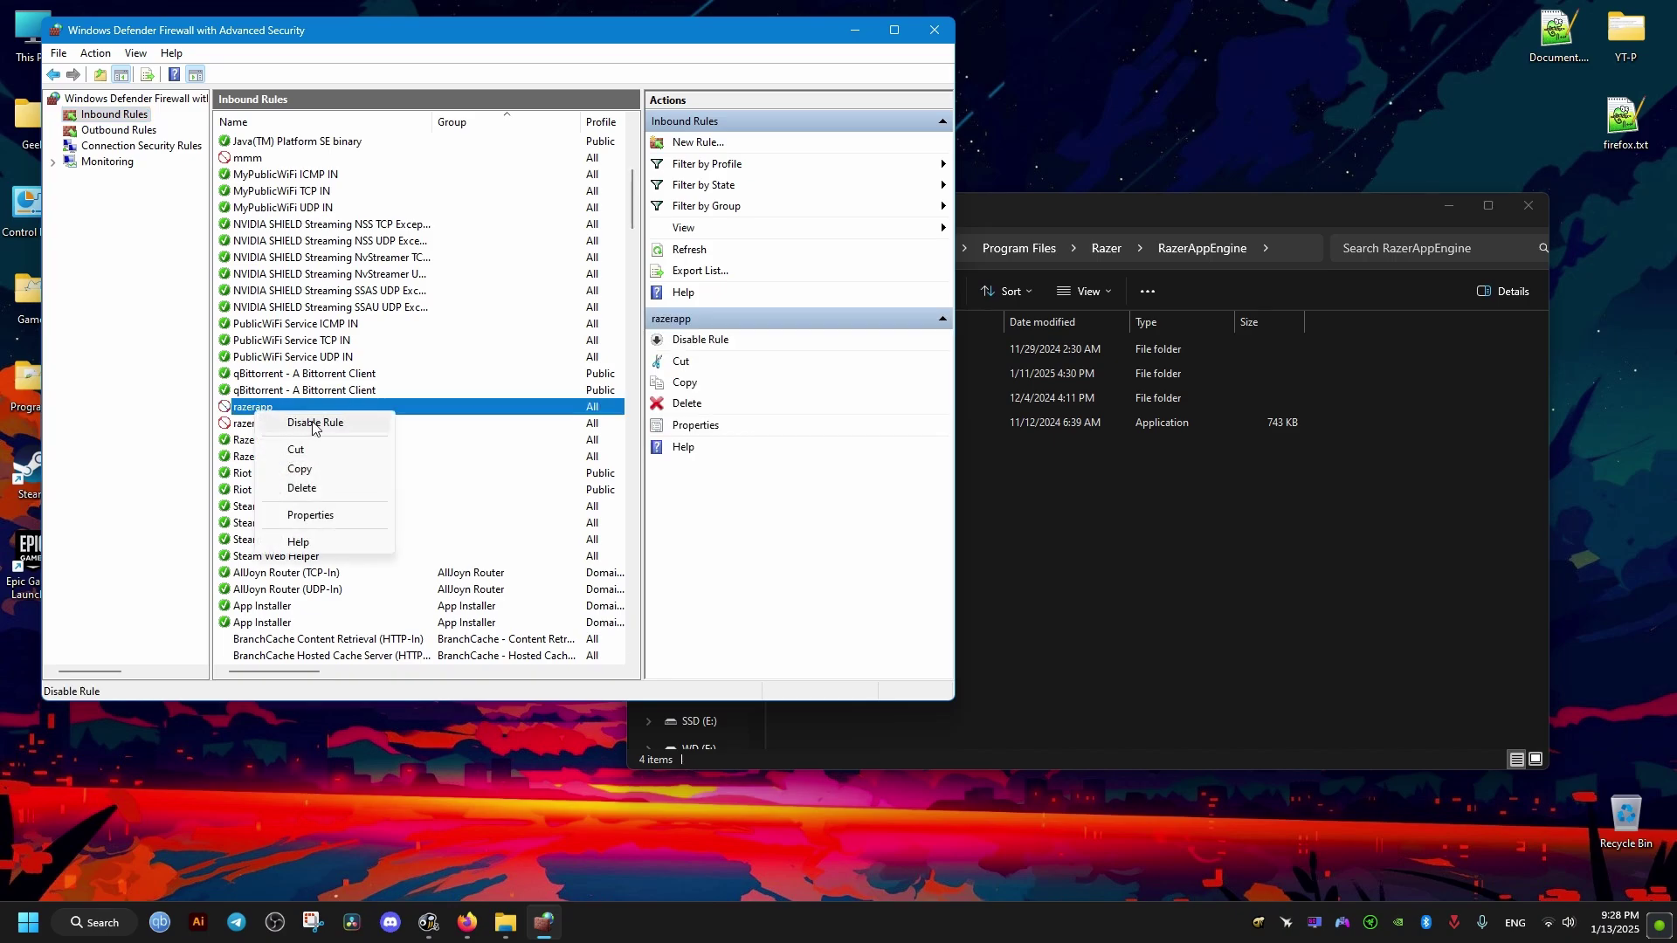
left_click(314, 423)
right_click(267, 423)
left_click(282, 438)
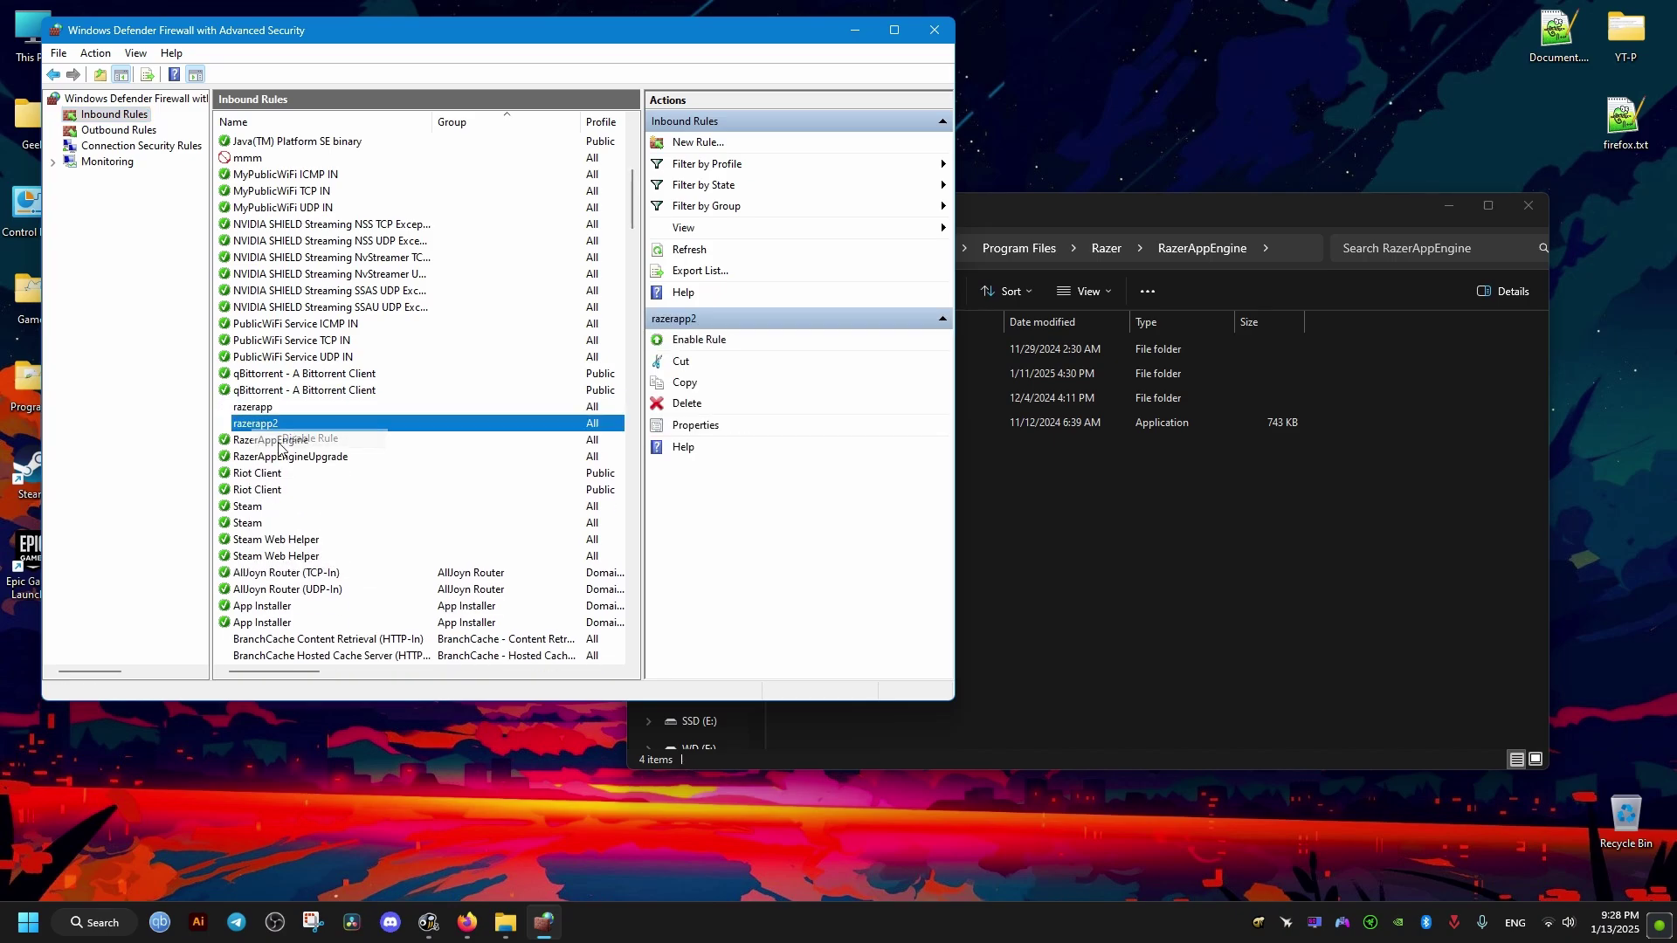
right_click(675, 905)
left_click(723, 861)
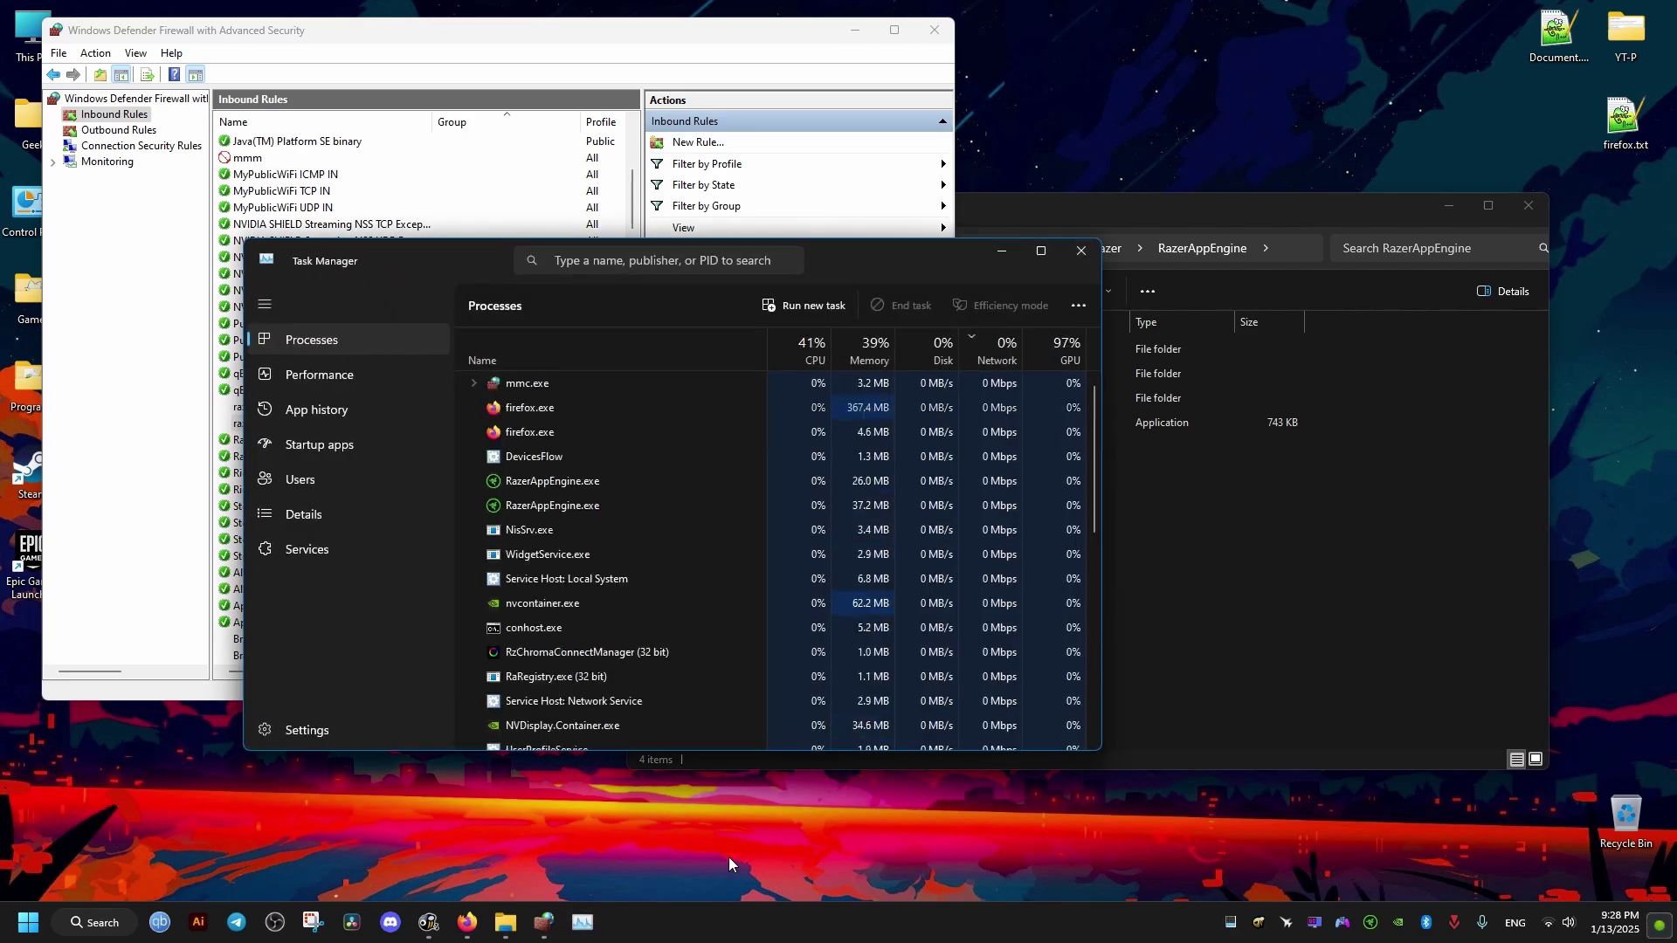